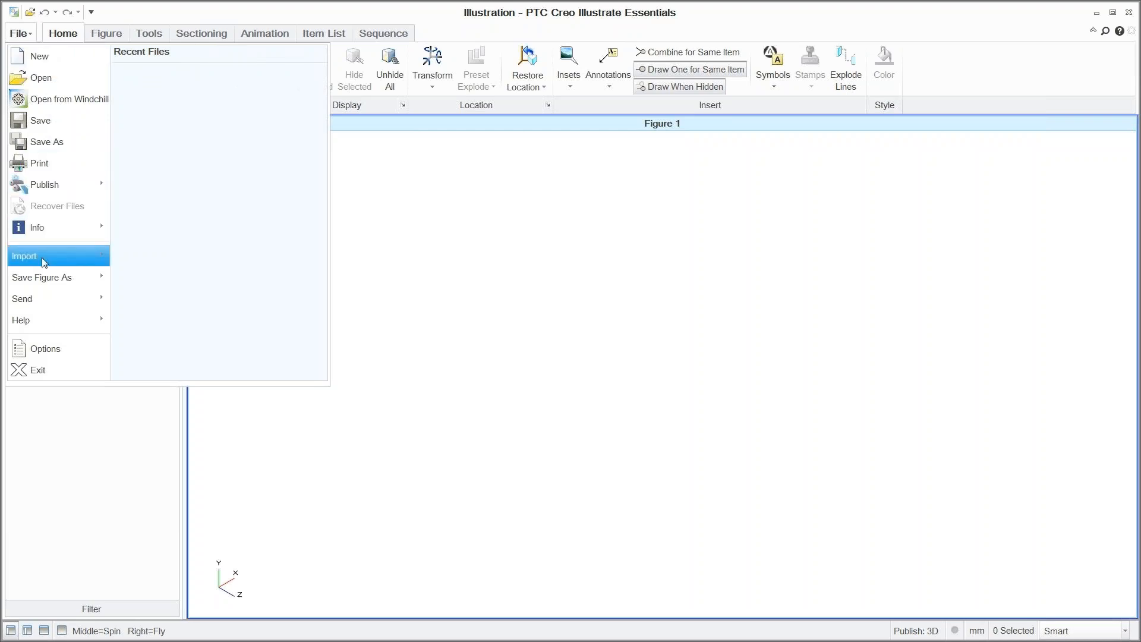
- Import tlb840sm_loader.pvz into the illustration as a linked file, filtering the files to the PTC Creo View type
mouse_move(42, 257)
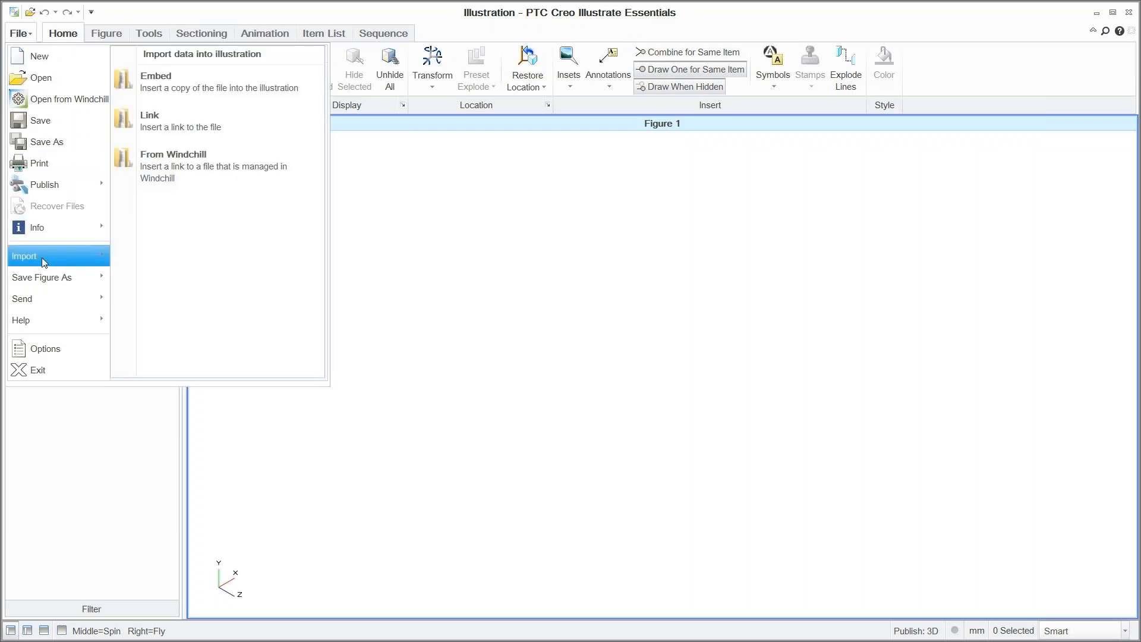
click(190, 121)
click(856, 470)
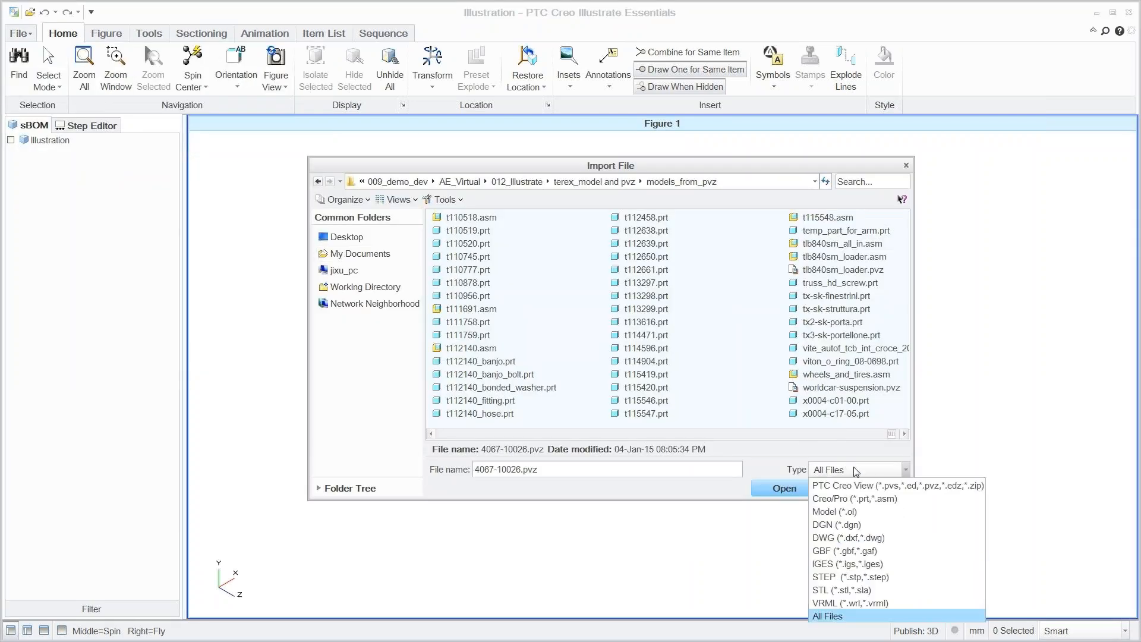
click(857, 485)
click(497, 271)
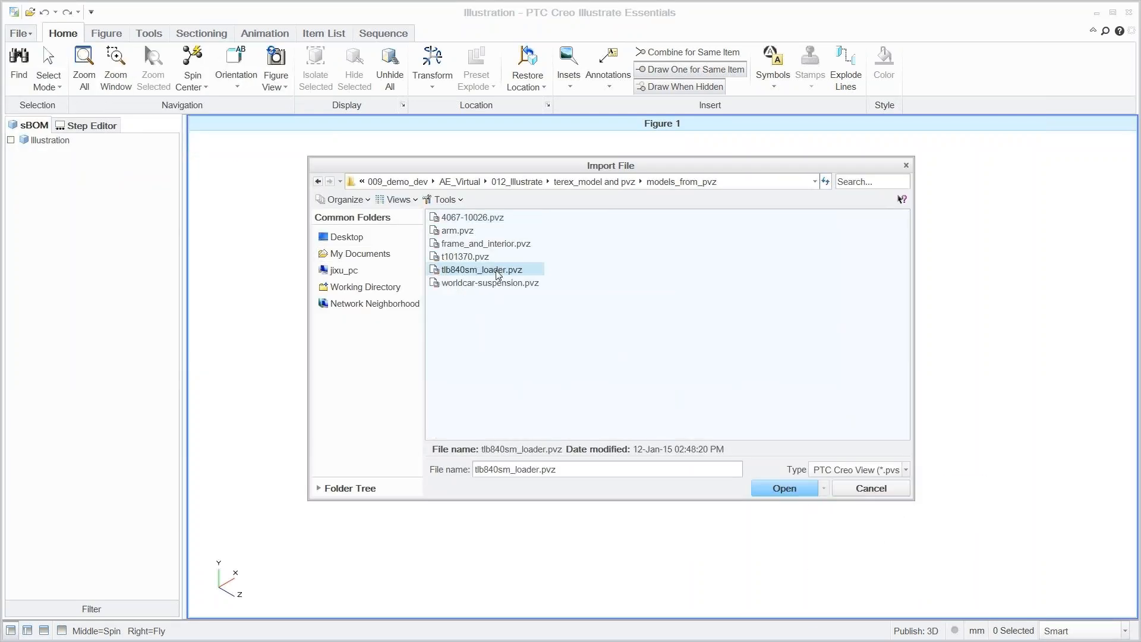
click(783, 488)
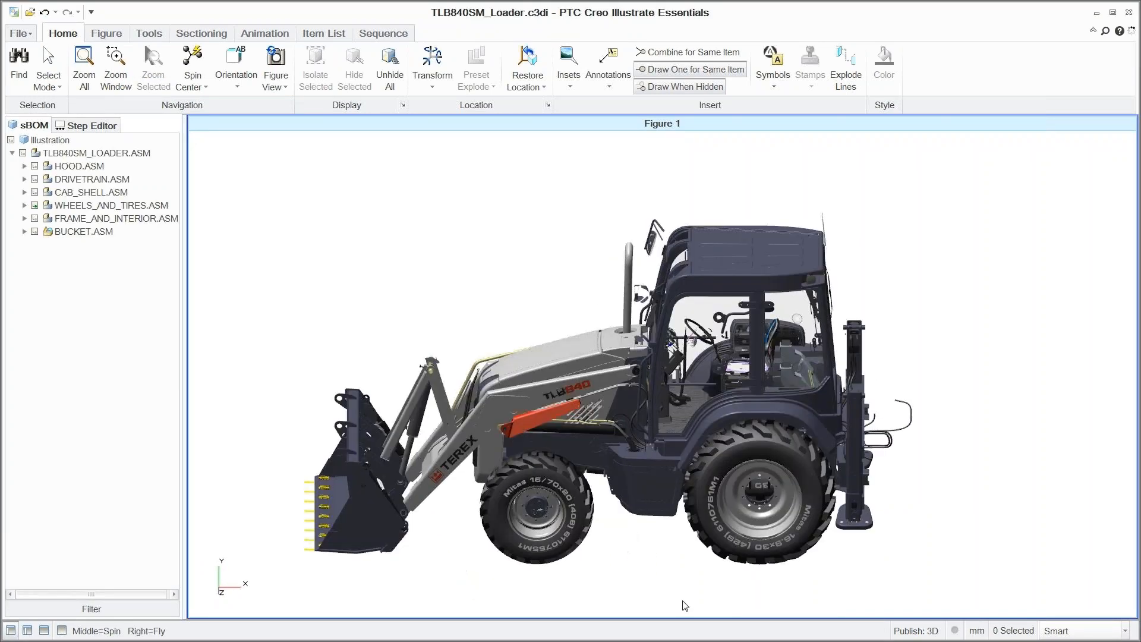
- Import arm.asm as a linked file, filtering to Creo/Pro files and searching the folder for "arm"
click(25, 35)
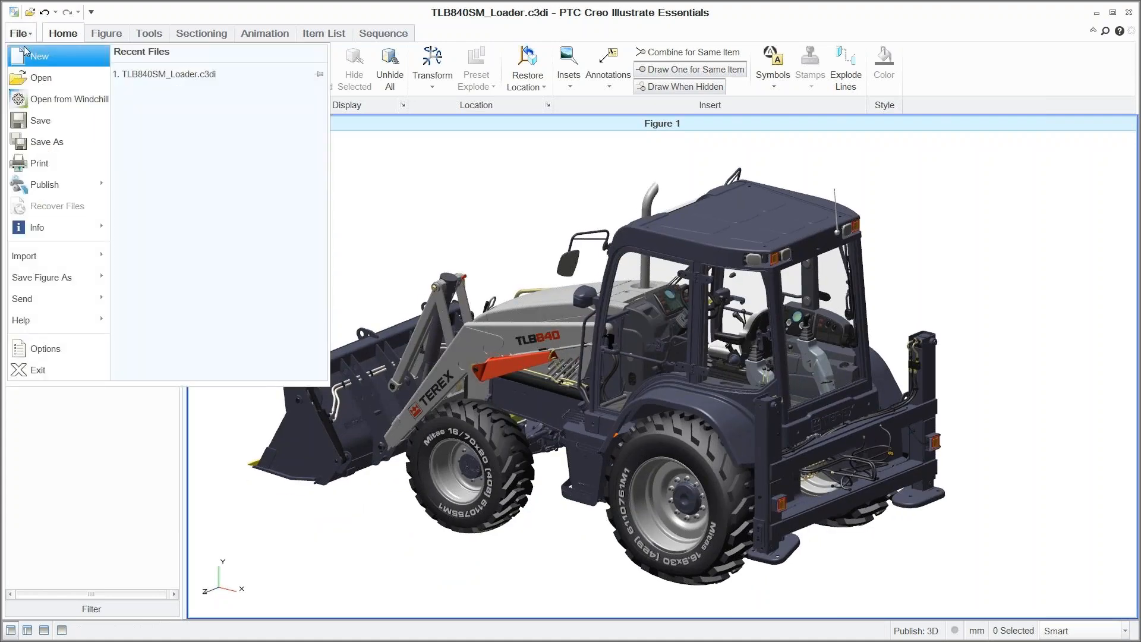
mouse_move(27, 256)
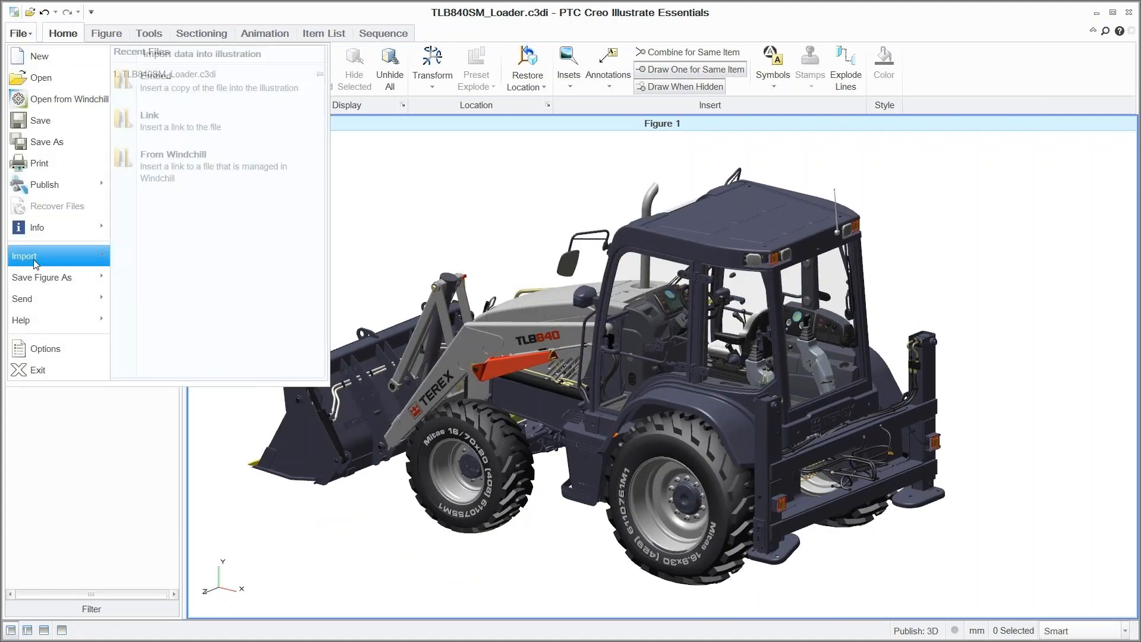
click(179, 125)
click(782, 454)
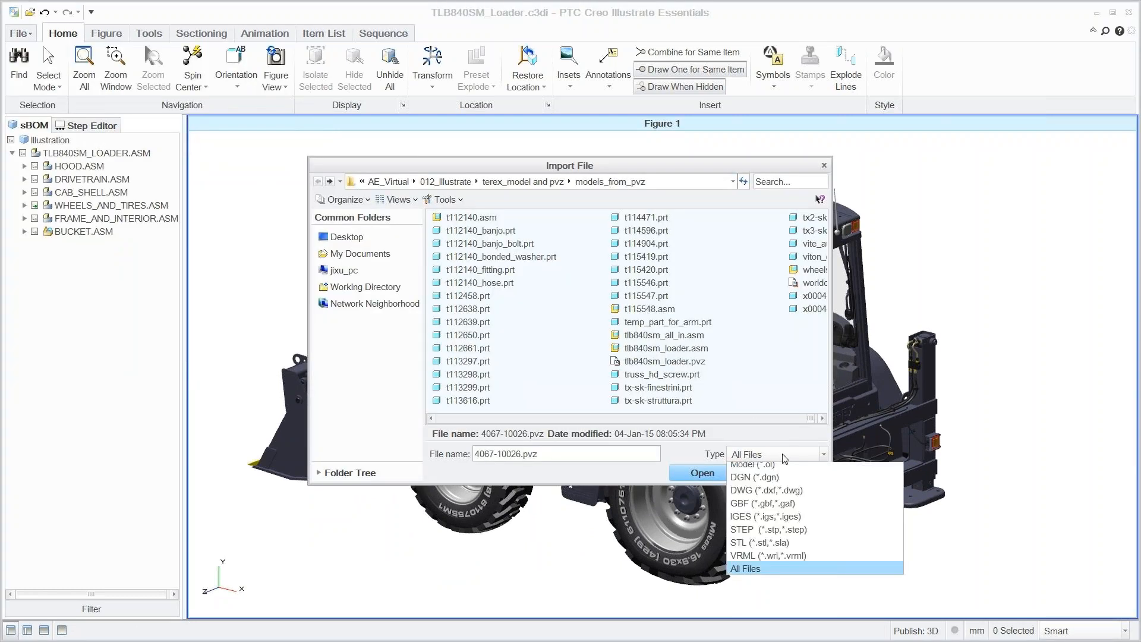
click(784, 482)
click(791, 182)
text(arm)
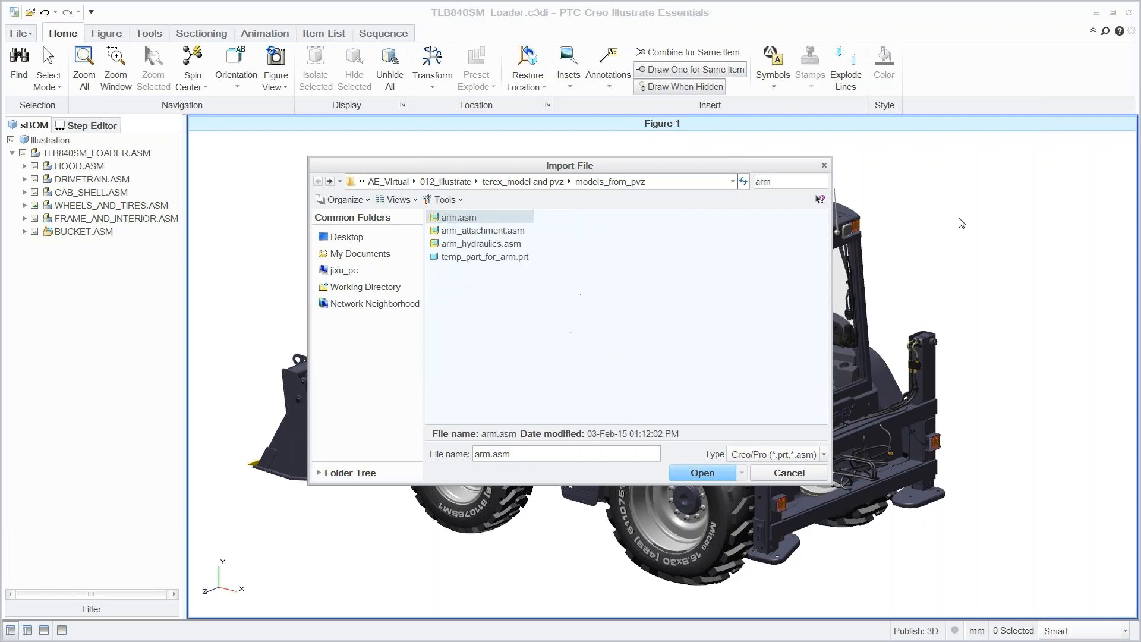
click(707, 477)
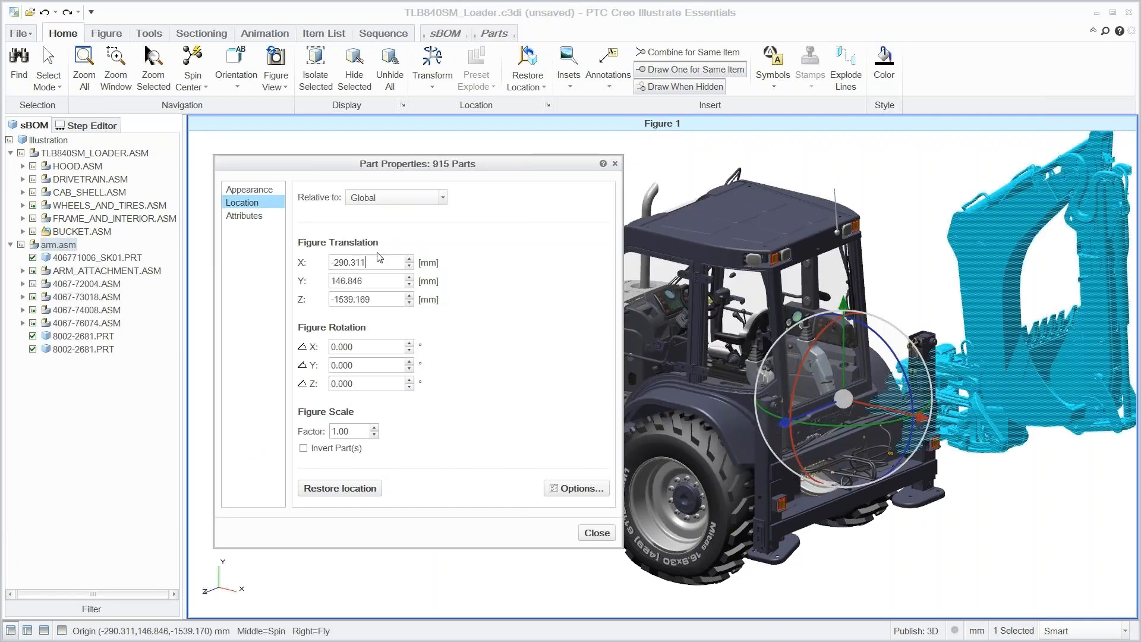
- Set the arm assembly's global figure translation to X 162, Y 32 and Z 0 mm, and deselect it
double_click(379, 260)
text(162)
key(Return)
double_click(354, 278)
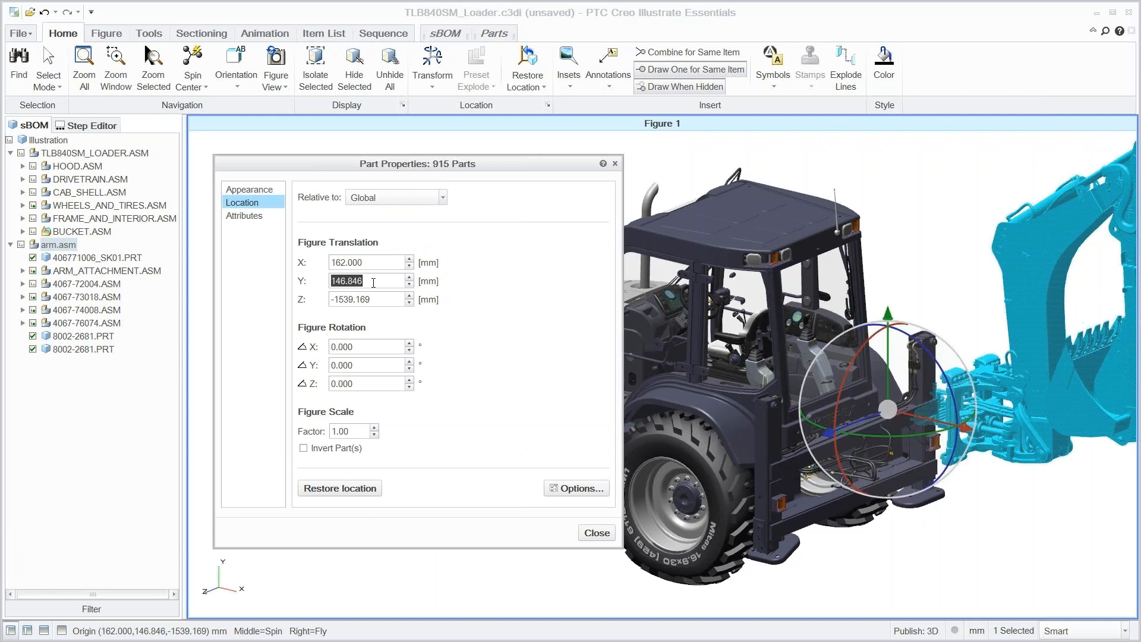
text(32)
key(Return)
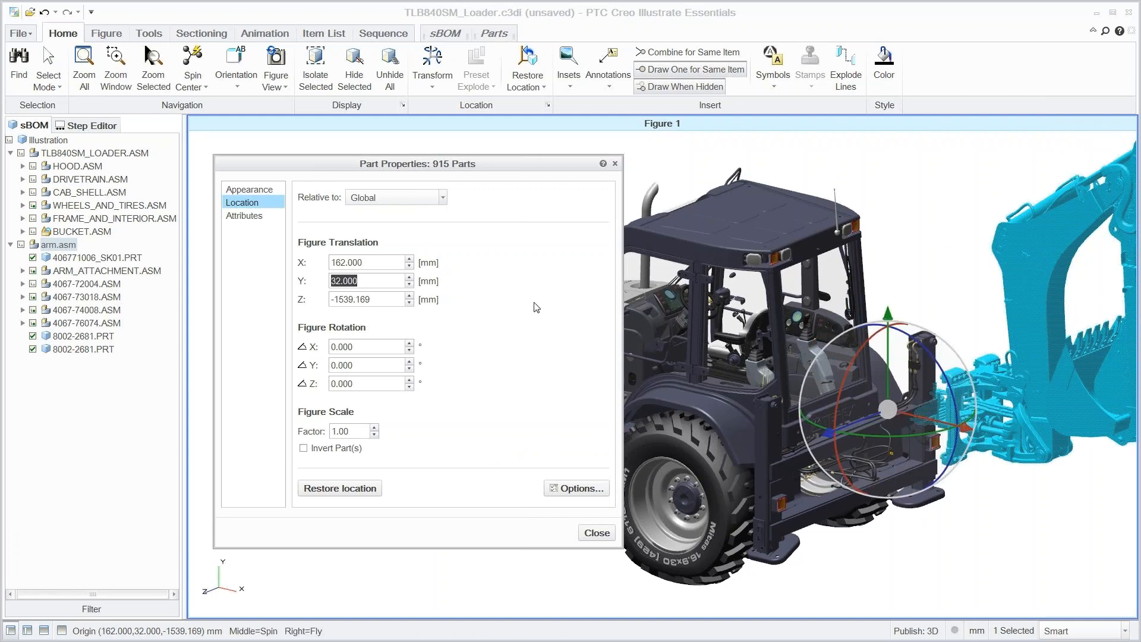
key(Tab)
text(0)
key(Return)
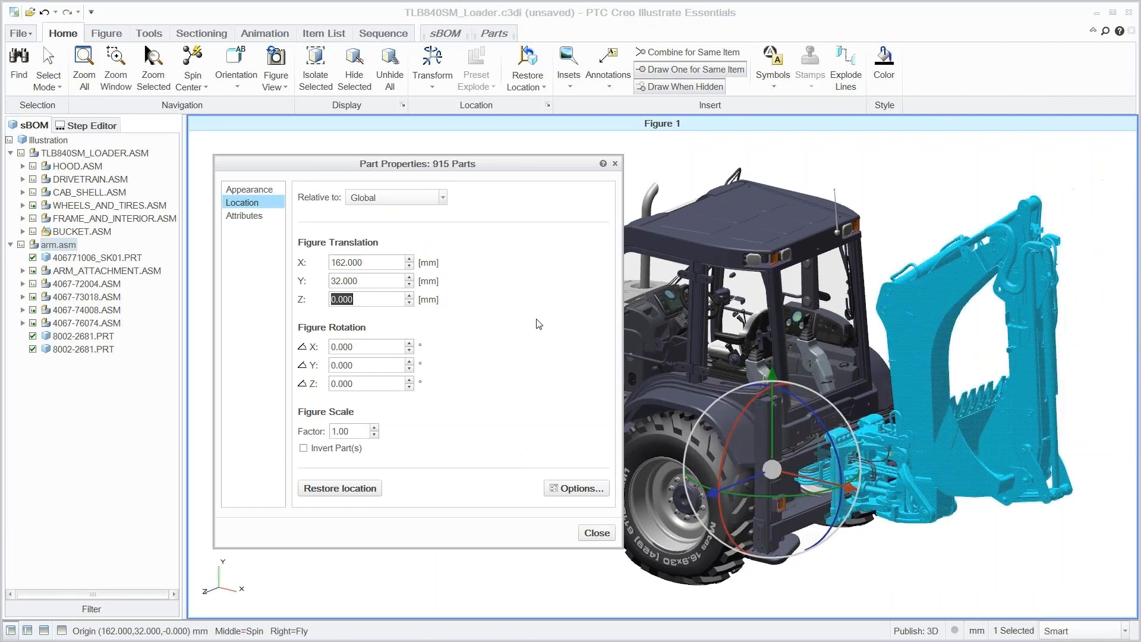
click(598, 530)
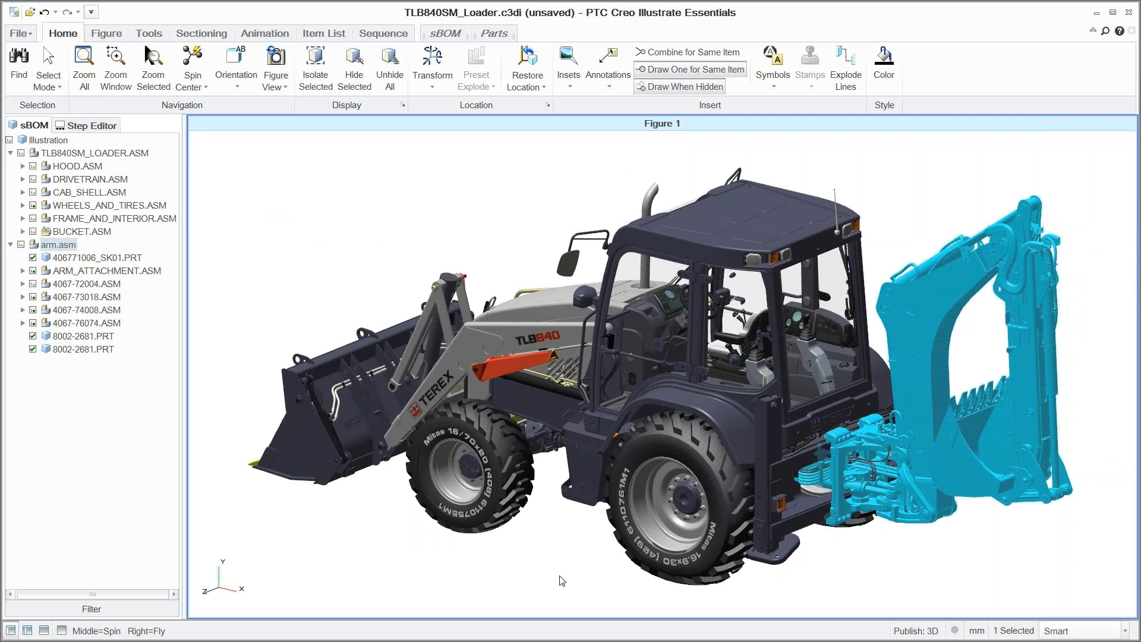
click(562, 581)
- Import arm_hydraulics.stp into the illustration as a linked file, using the STEP file type
click(20, 34)
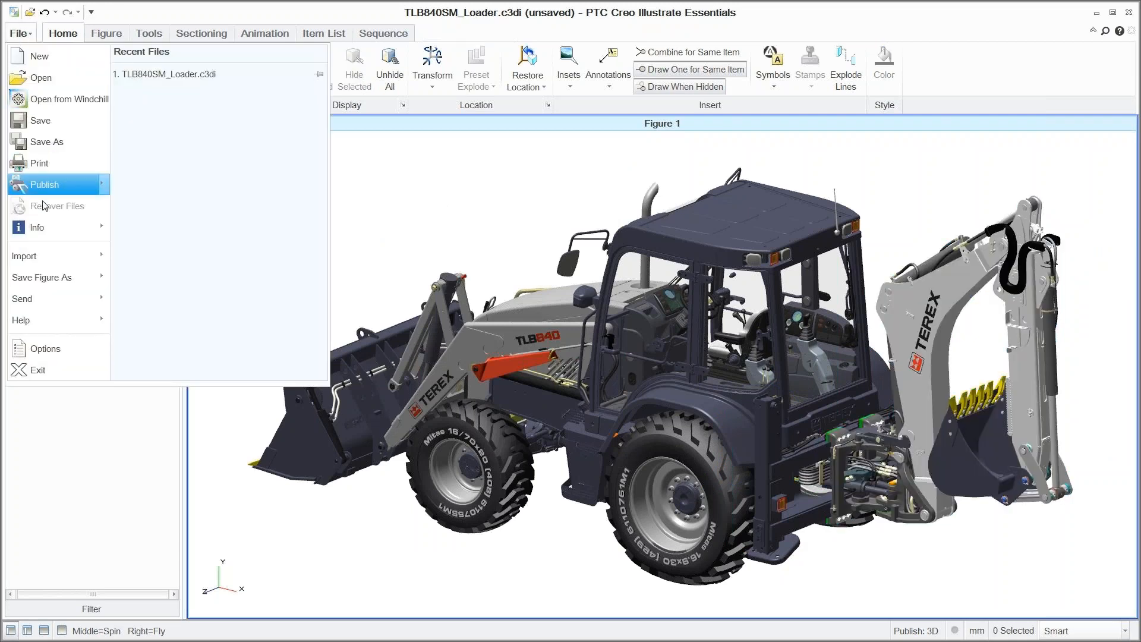
mouse_move(54, 257)
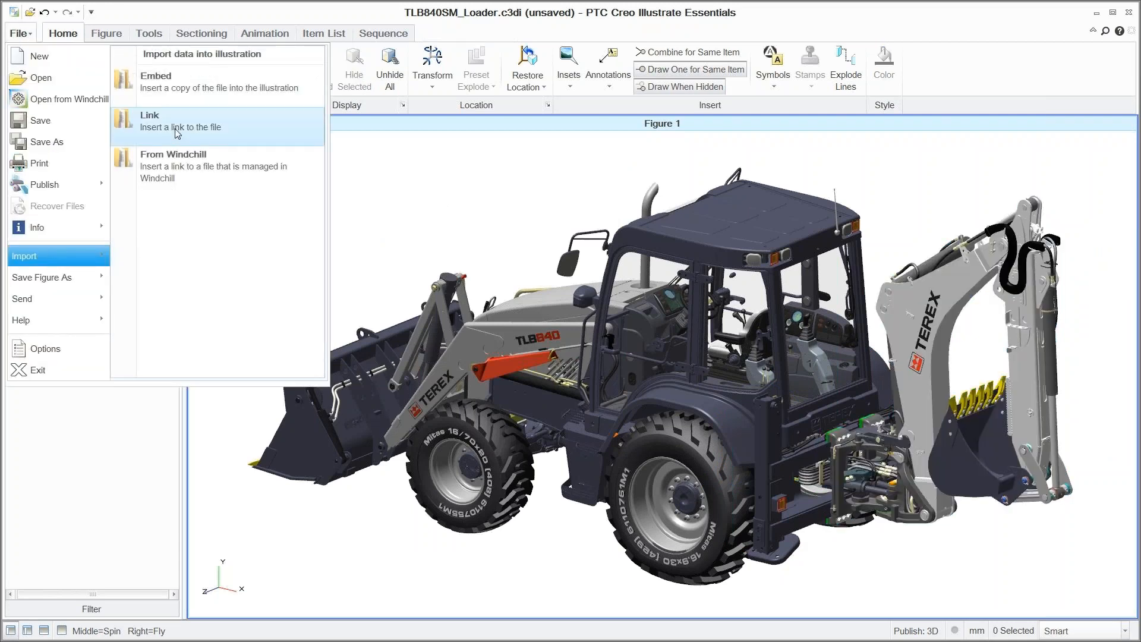
click(178, 134)
click(765, 458)
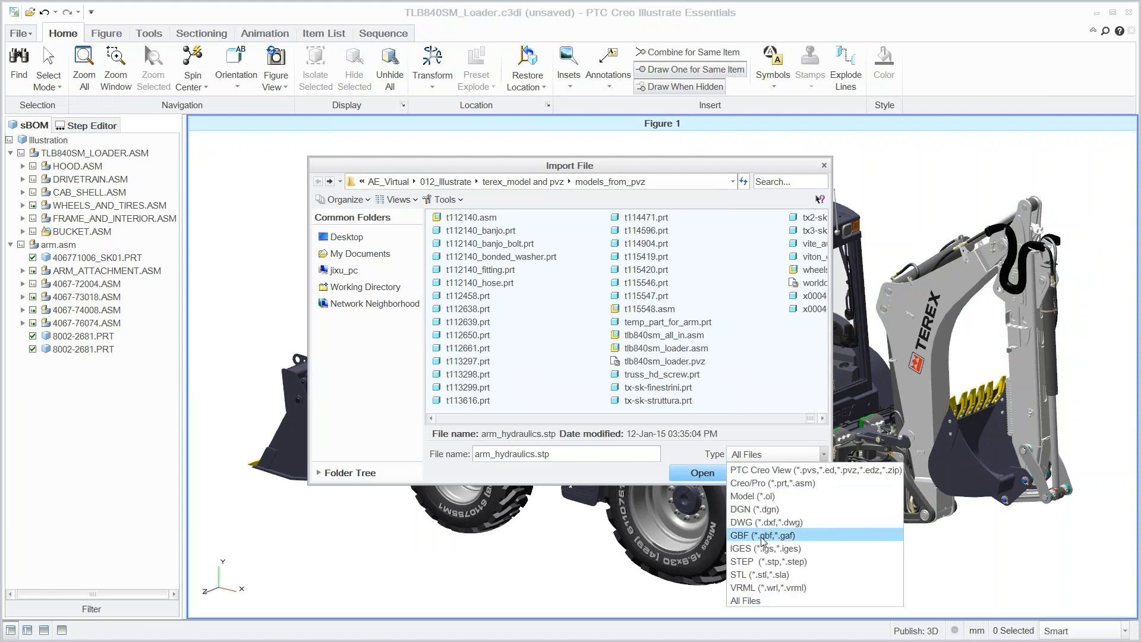
click(761, 562)
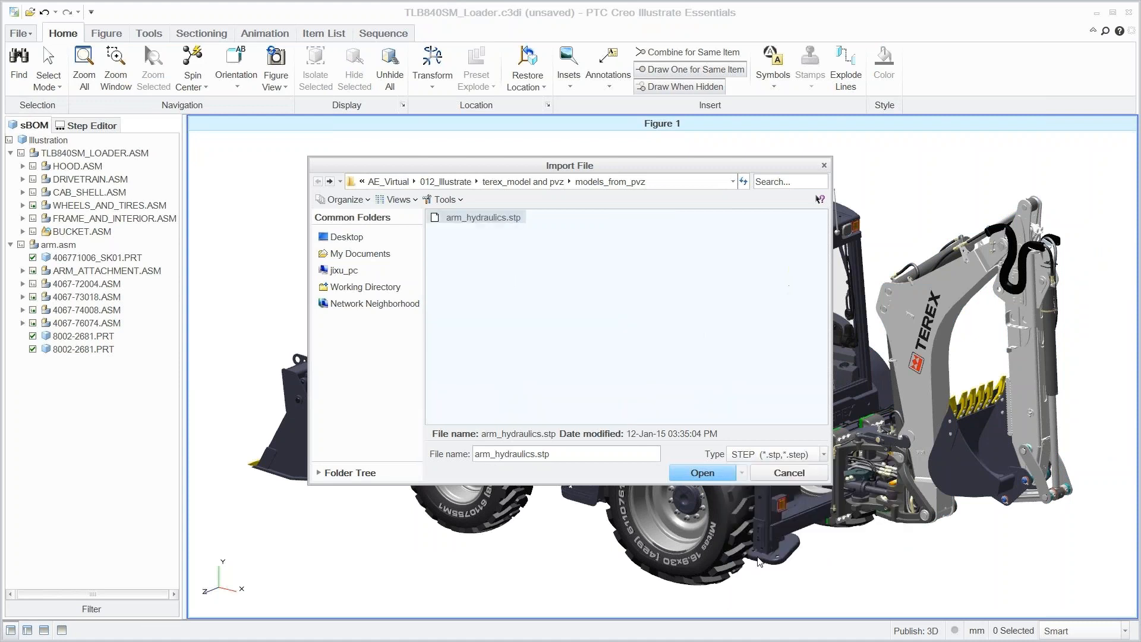
click(703, 474)
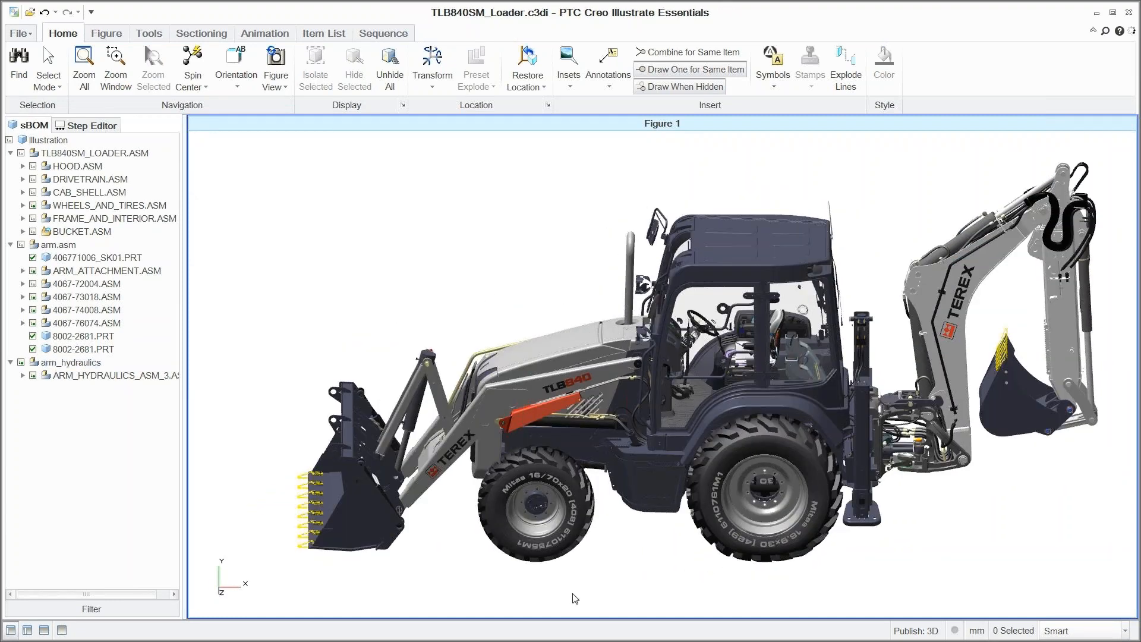
- Duplicate Figure 1 and rename the copy as Top_Level_Assembly
click(106, 34)
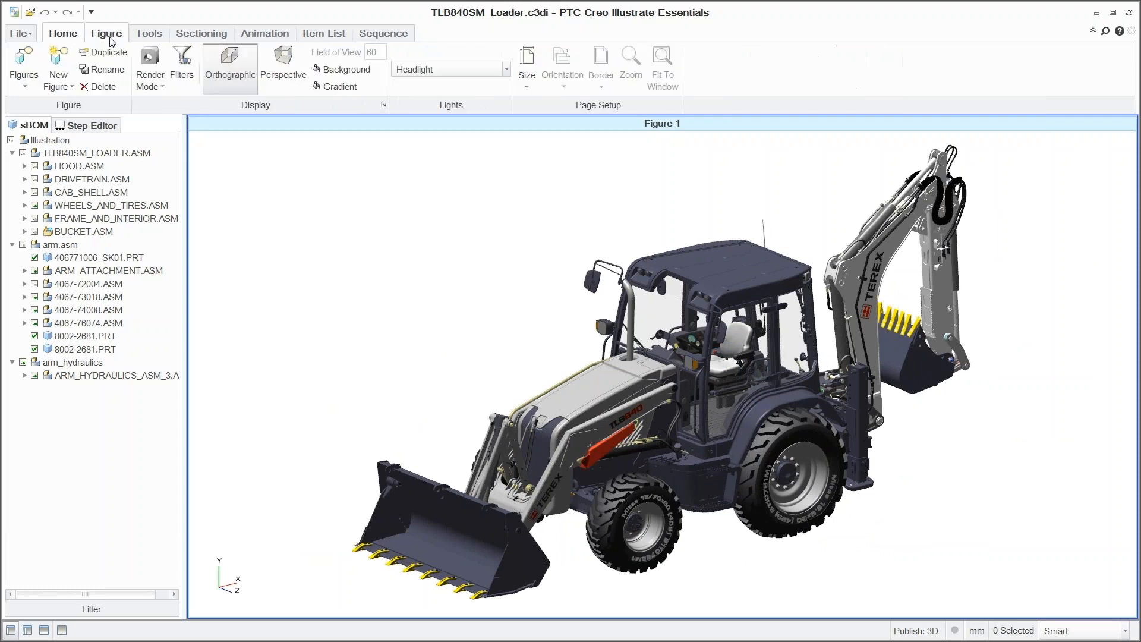
click(32, 77)
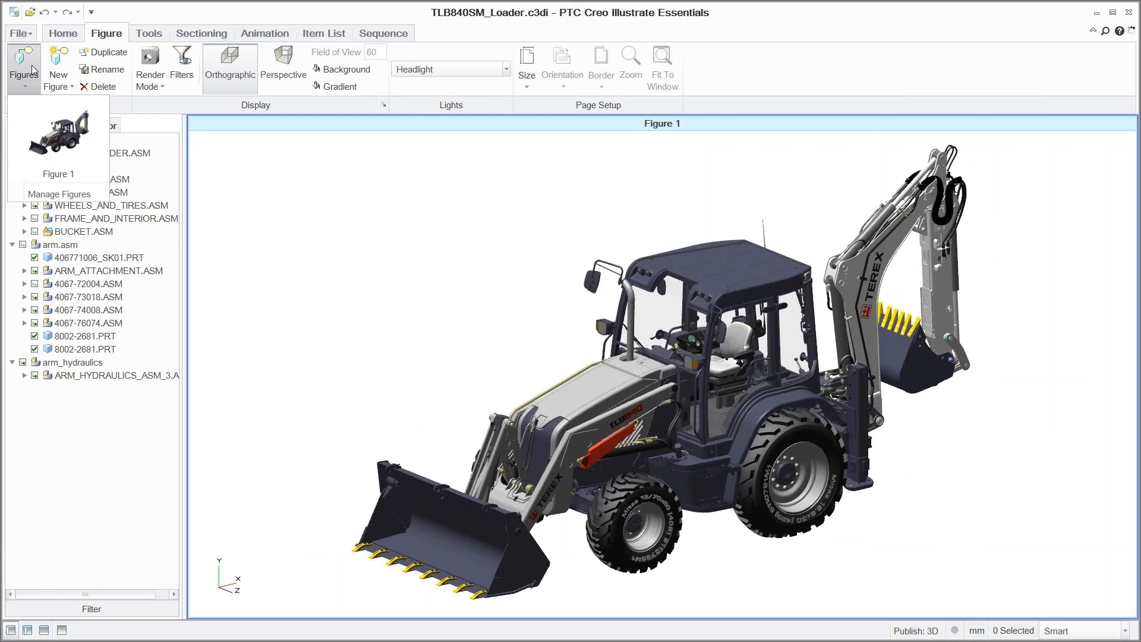
right_click(47, 148)
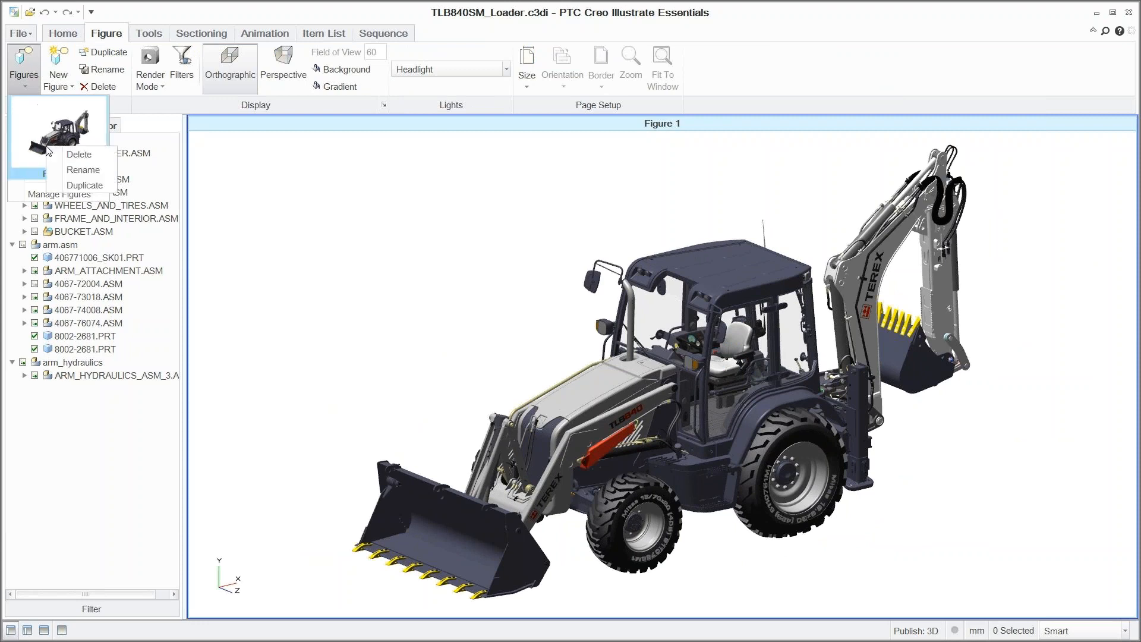
click(104, 187)
right_click(74, 225)
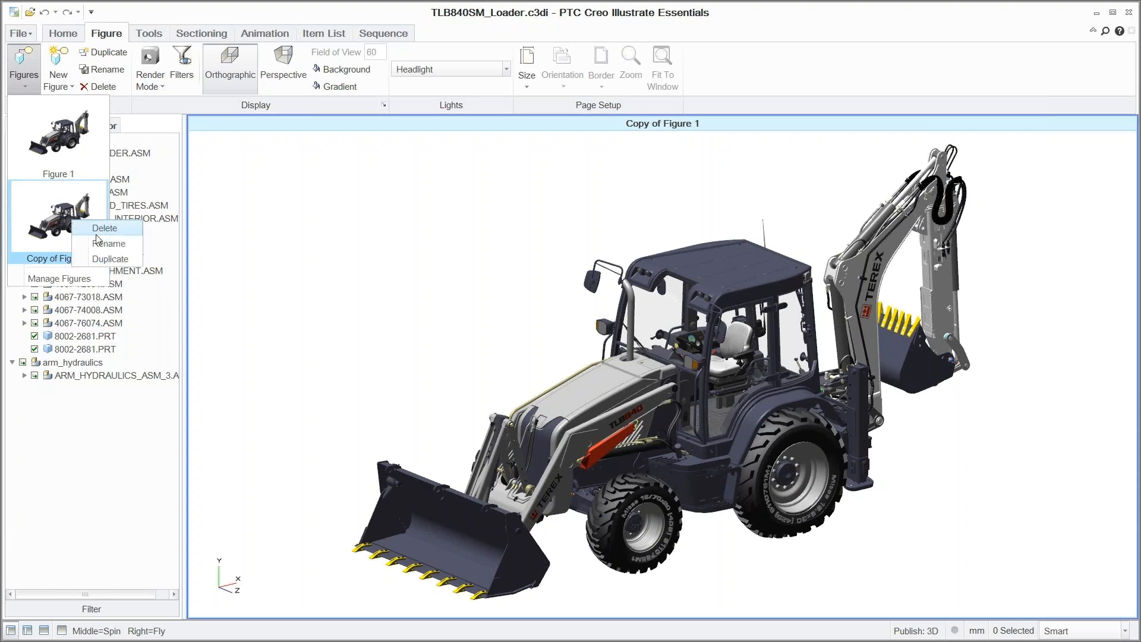
click(102, 244)
text(Top_Level_Assembly)
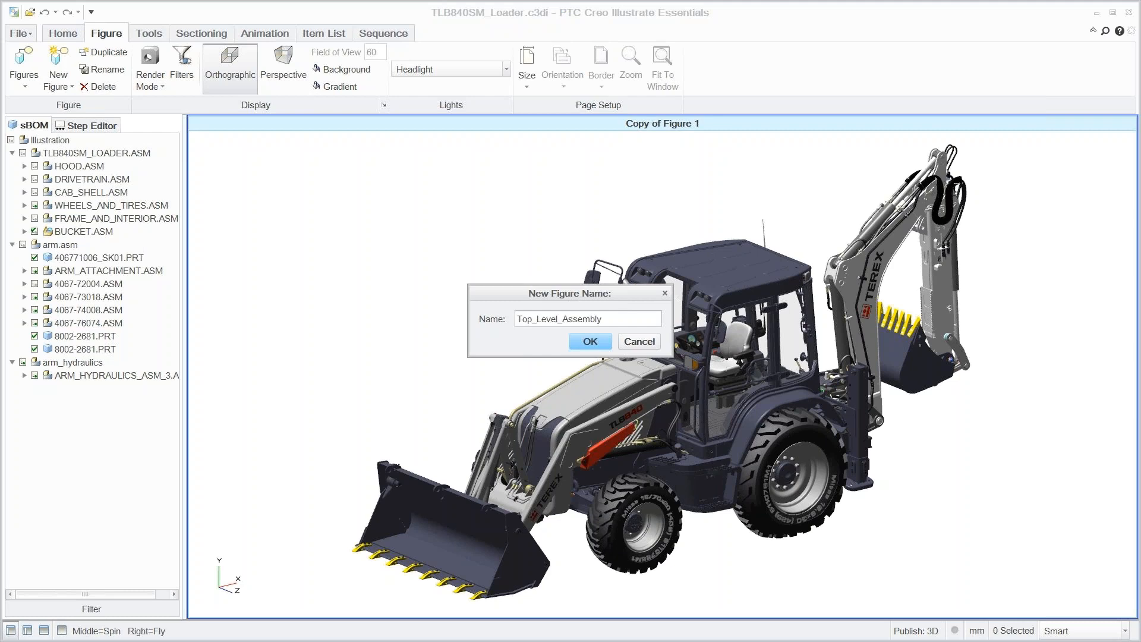
click(590, 342)
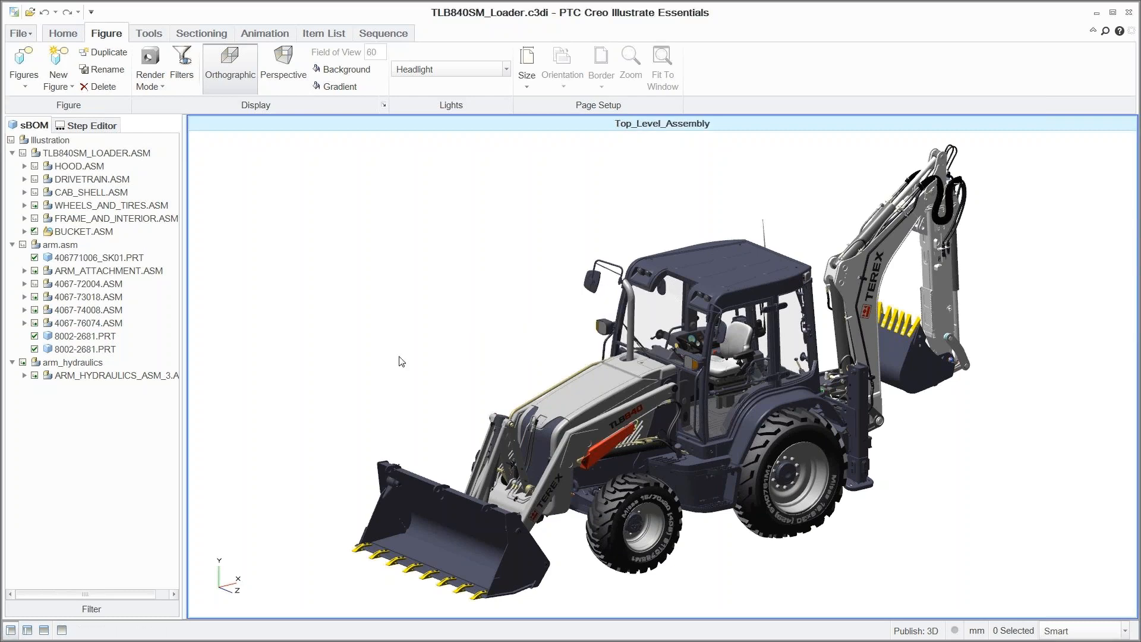
- Set the lighting of the Top_Level_Assembly figure to 2 Lights
click(497, 71)
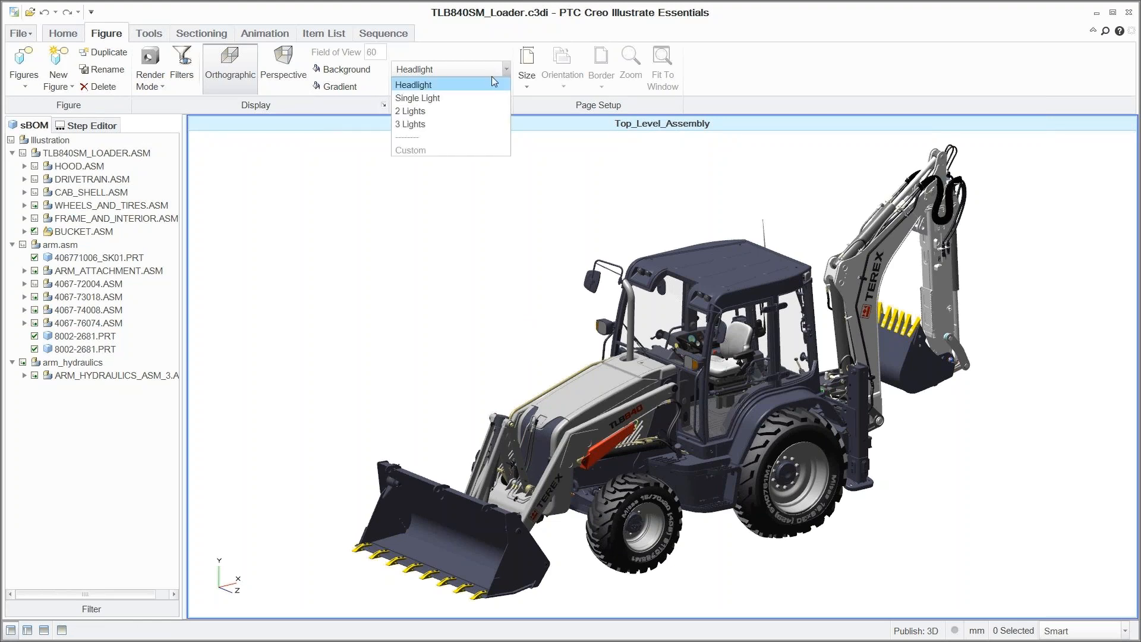
click(483, 111)
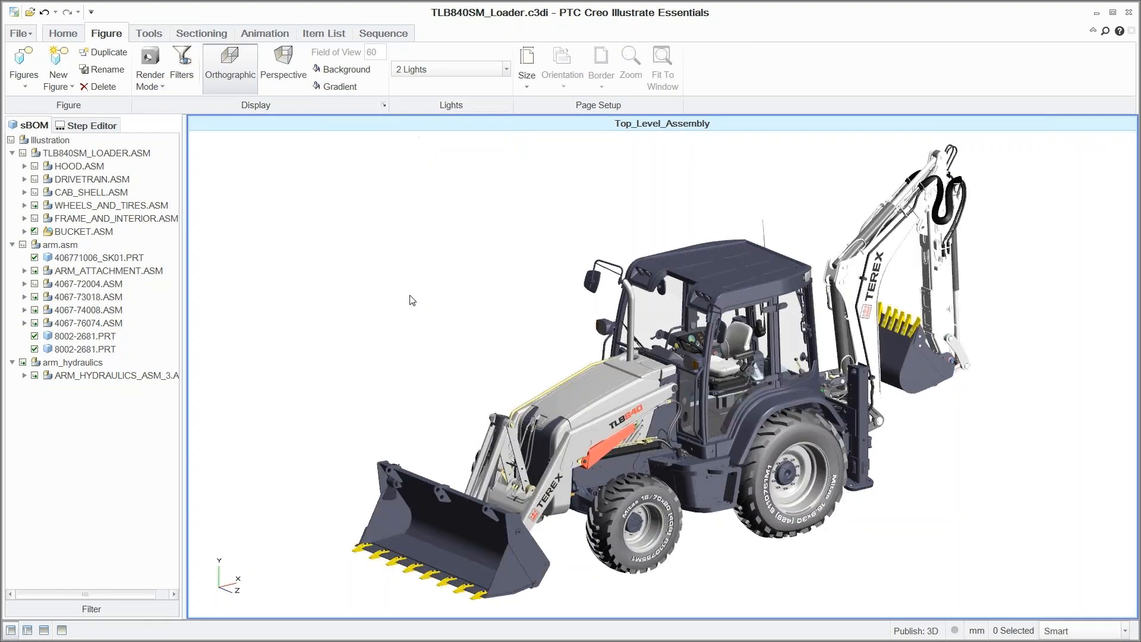
- Try the Flat Shaded with Edges and Shaded Illustration render modes on the loader figure
click(149, 86)
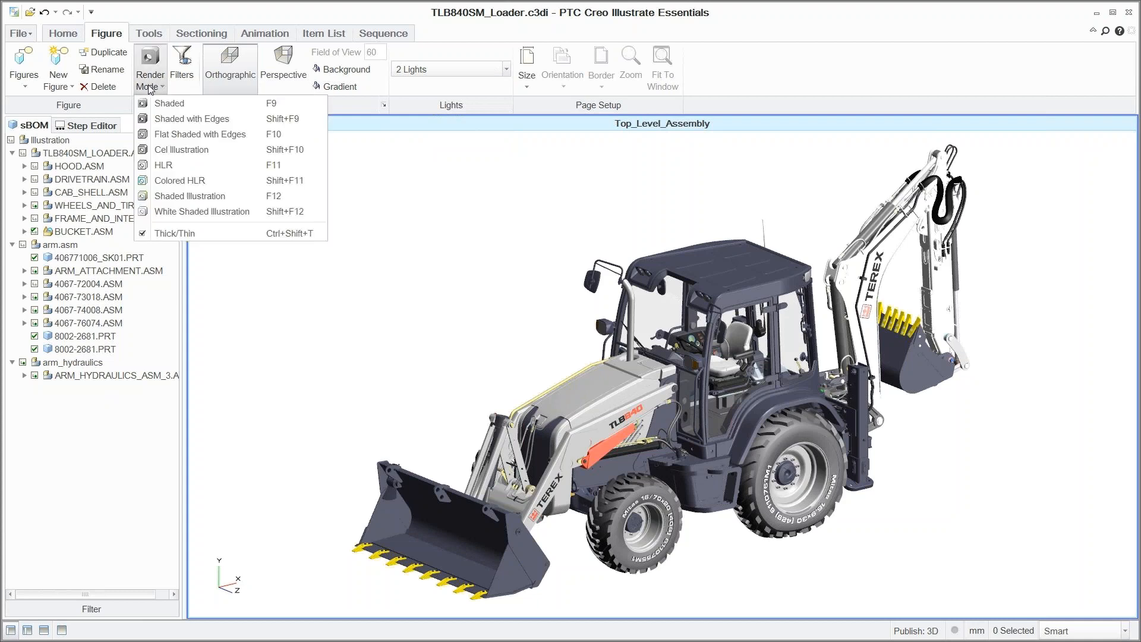
click(179, 136)
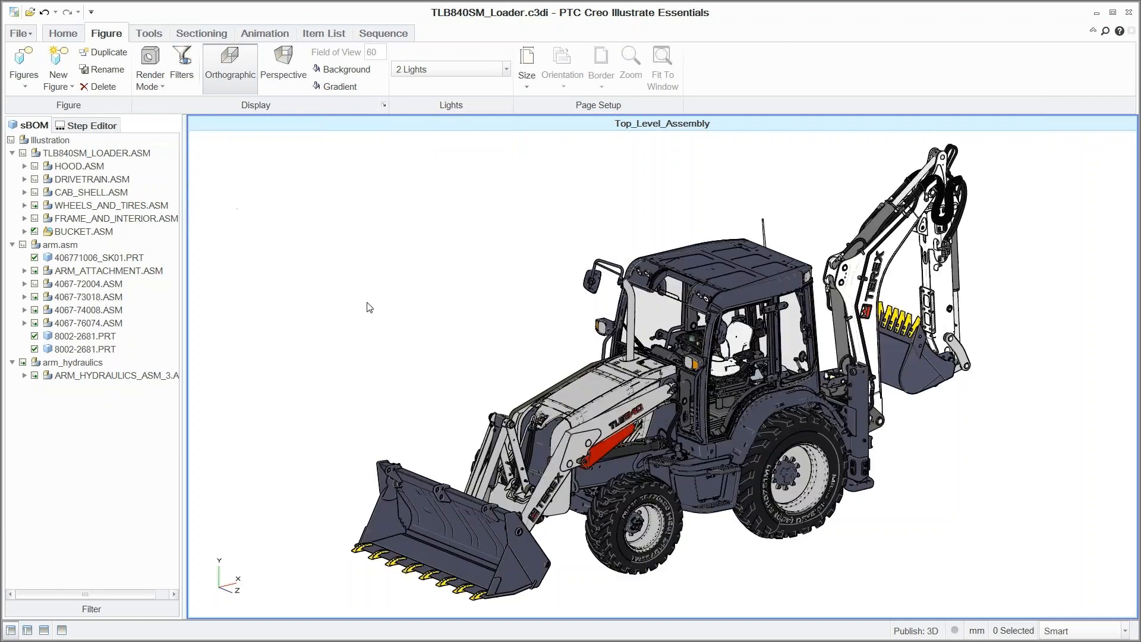
click(153, 89)
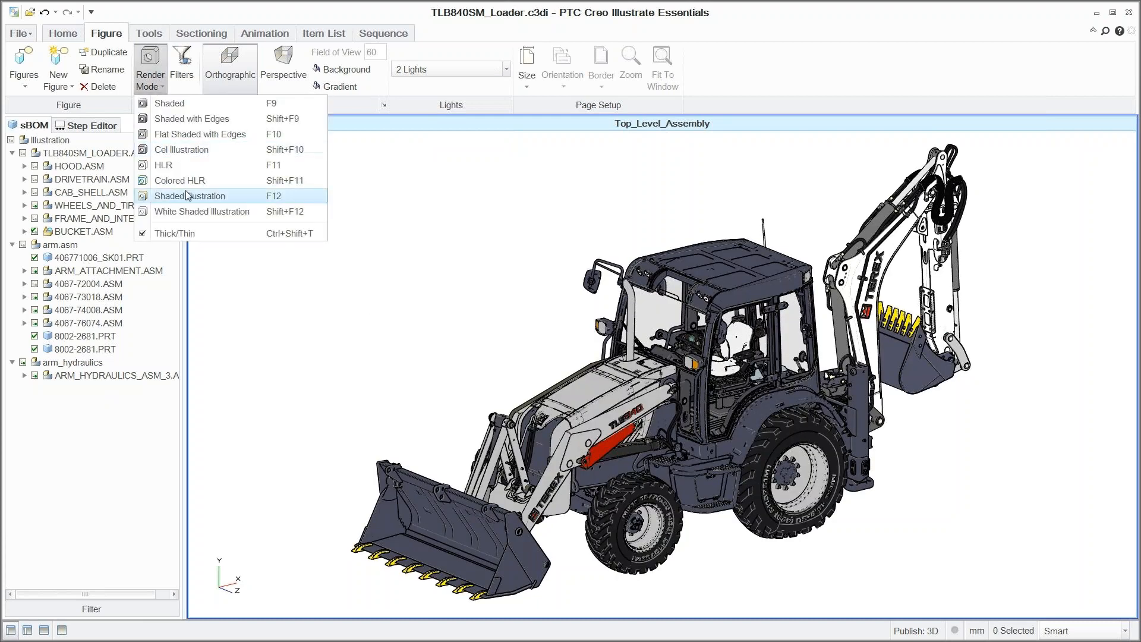
click(214, 223)
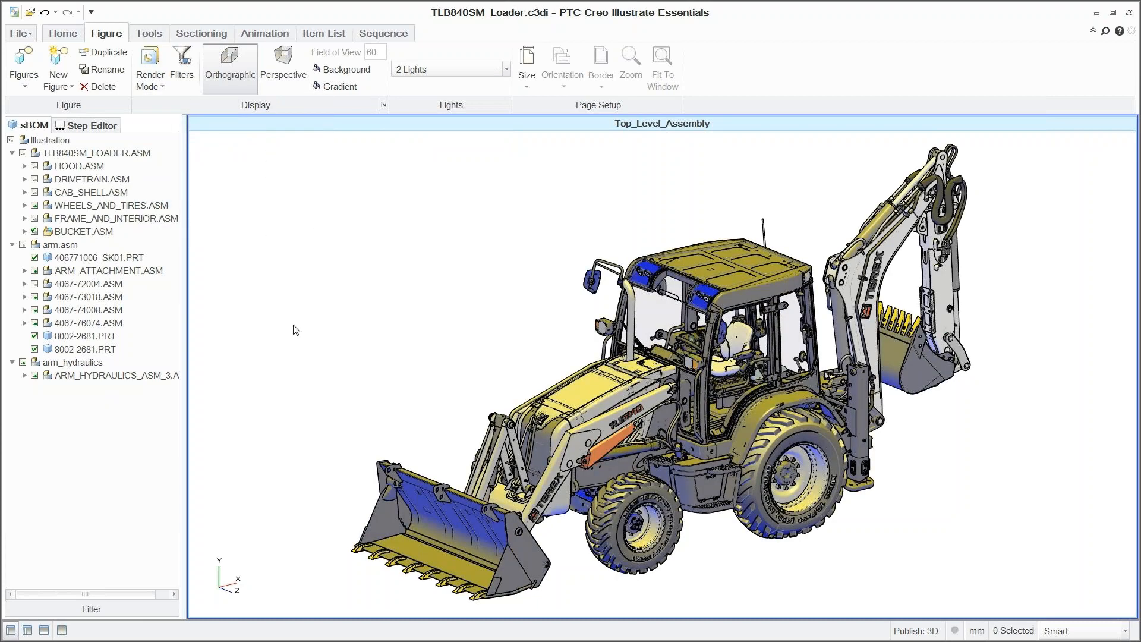
- Render the Top_Level_Assembly figure in HLR mode with a perspective view
click(154, 83)
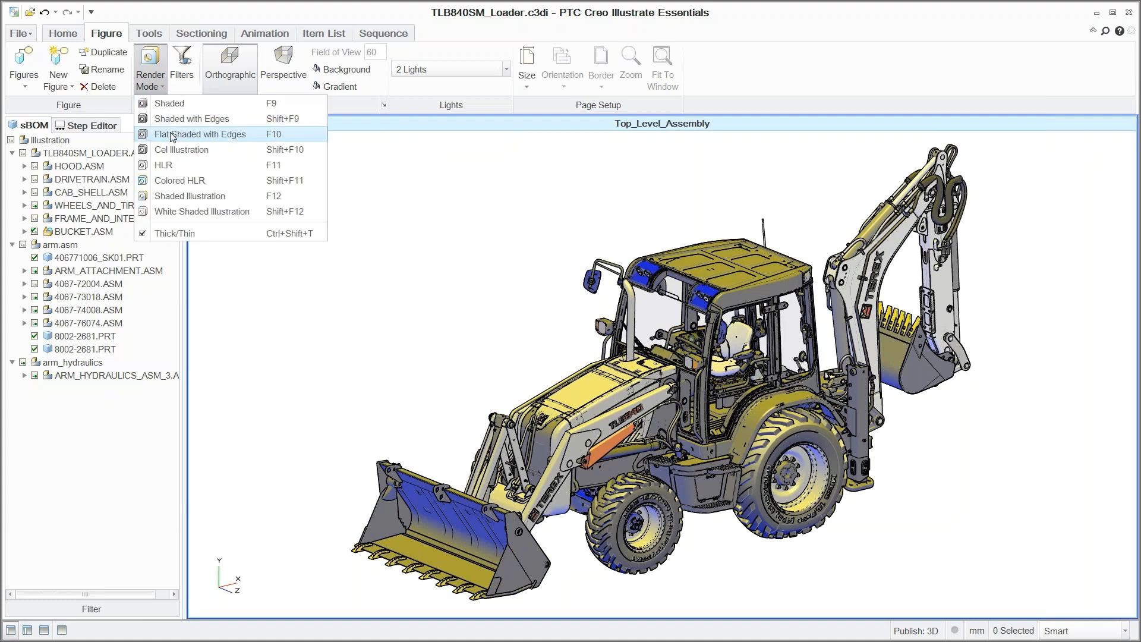
click(163, 165)
click(284, 64)
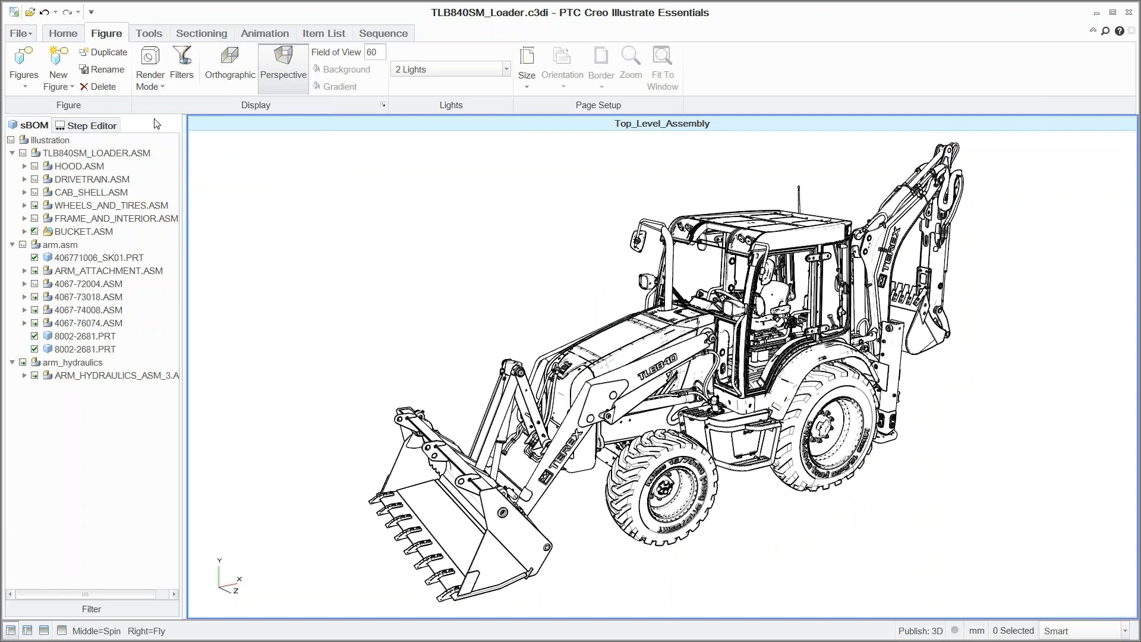
- Switch to the Disassemble Bucket Process figure and show its sequence steps
click(25, 61)
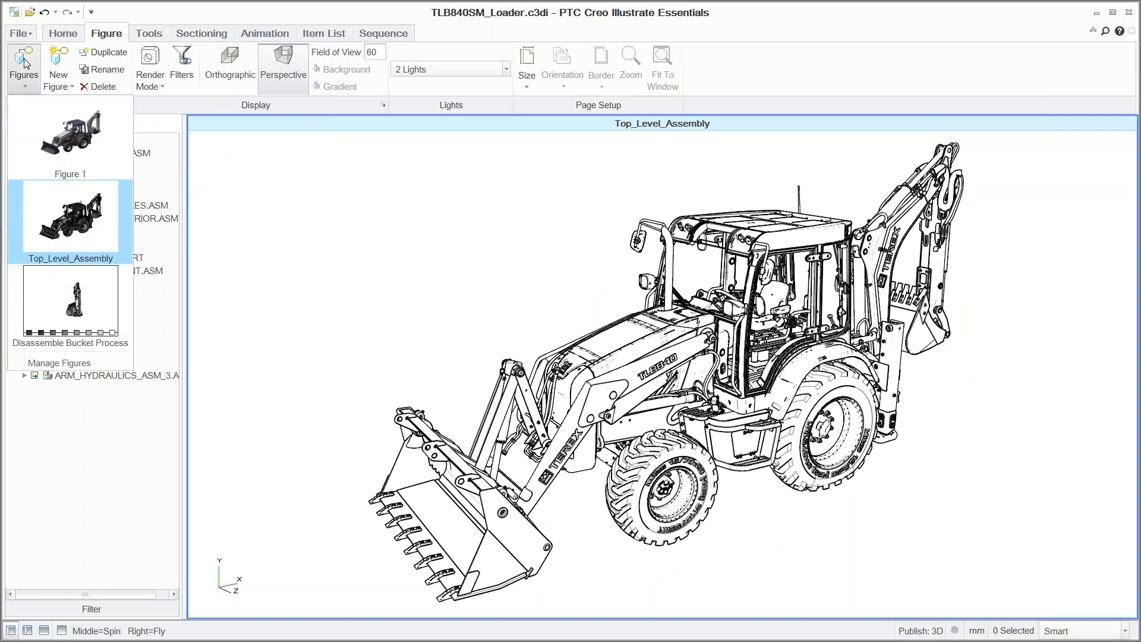
click(63, 289)
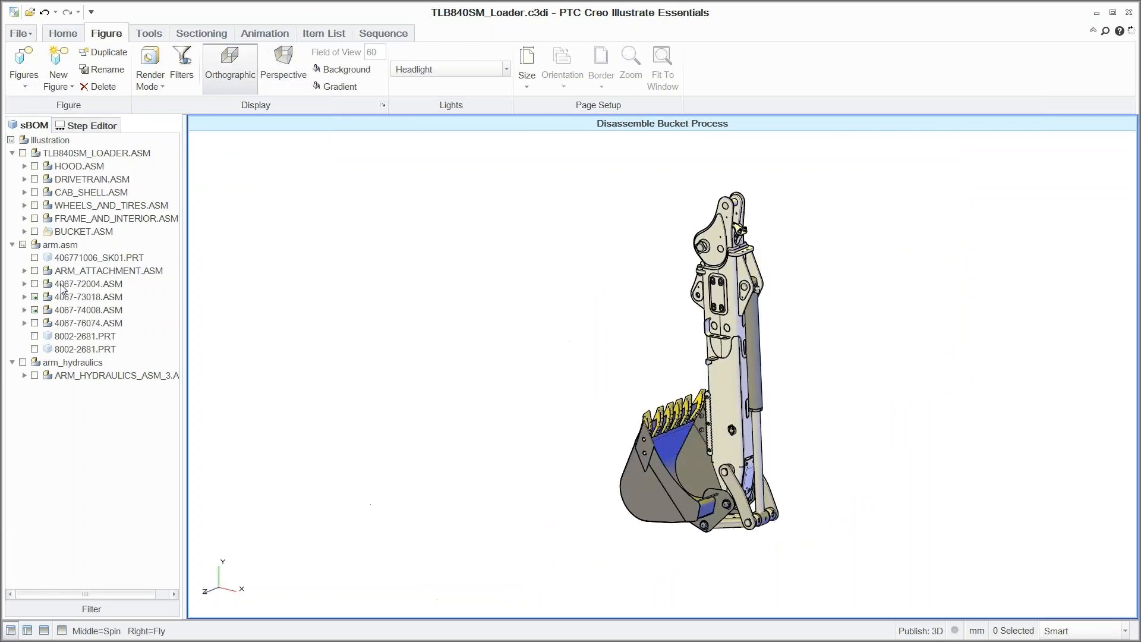
click(384, 33)
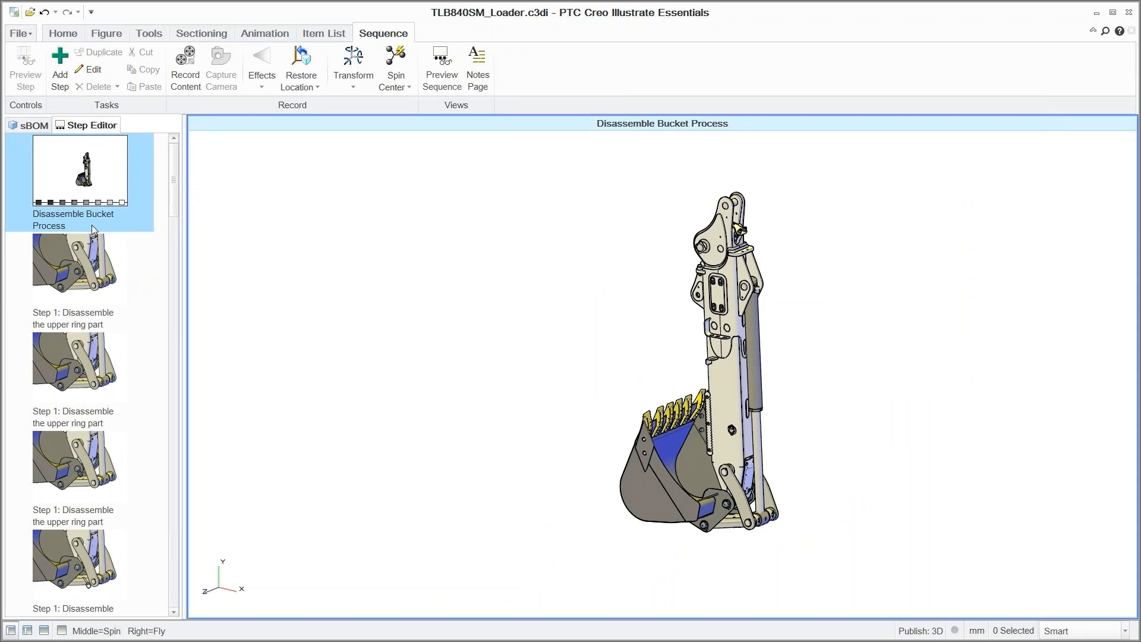
- Review the recorded Step 1 stages for disassembling the upper ring part and go to the end of the sequence
click(94, 266)
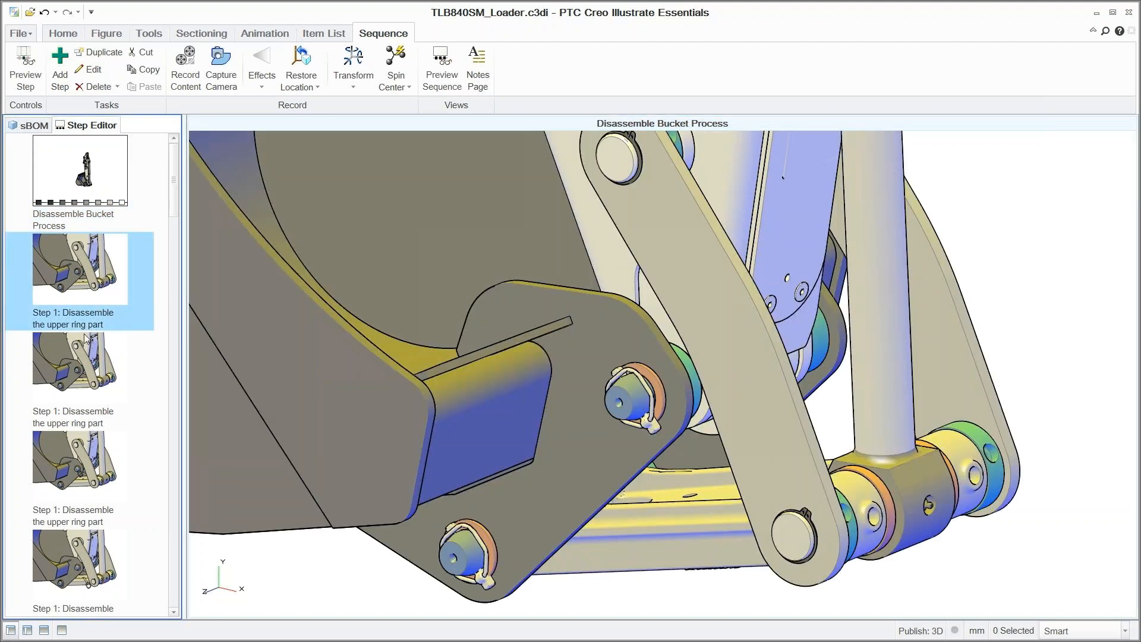
click(78, 472)
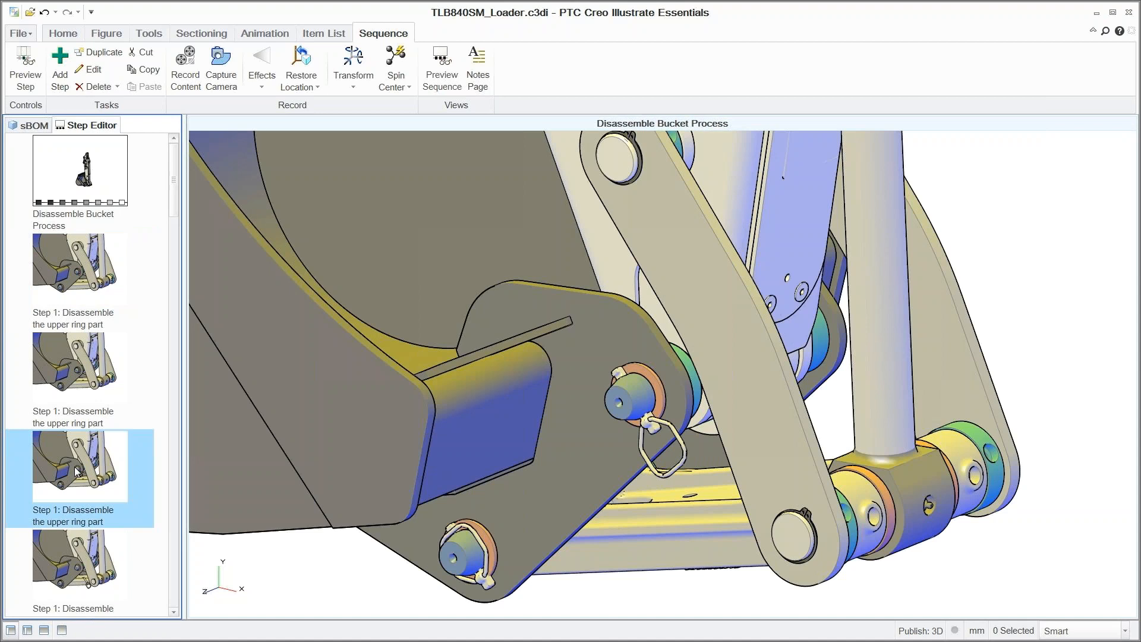
click(80, 538)
scroll(80, 538, down, 10)
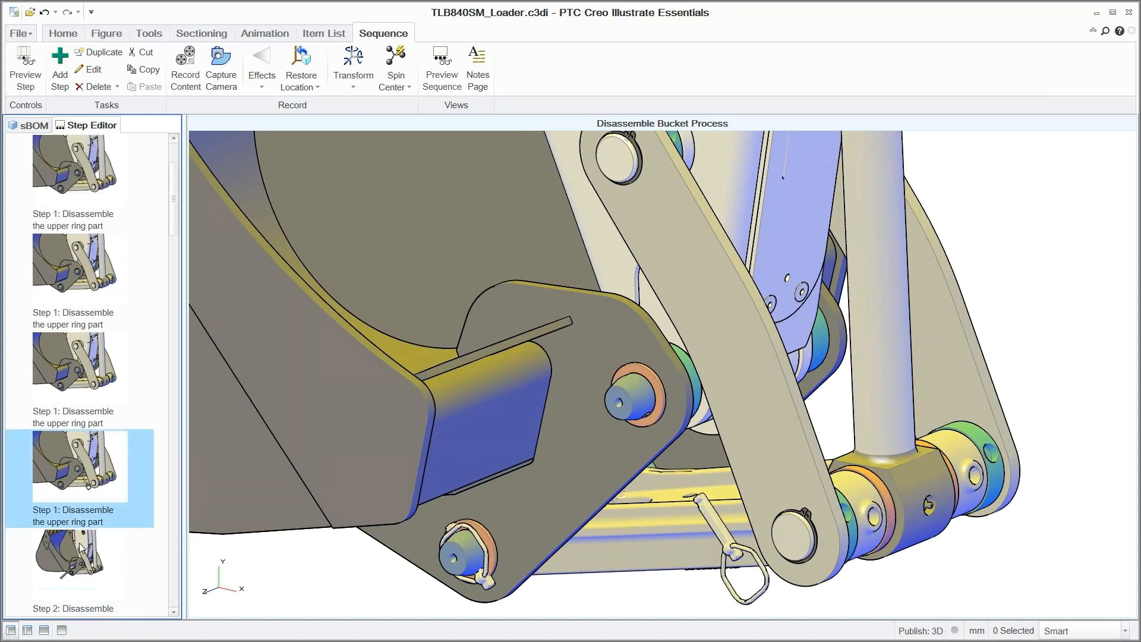
drag(173, 287, 171, 562)
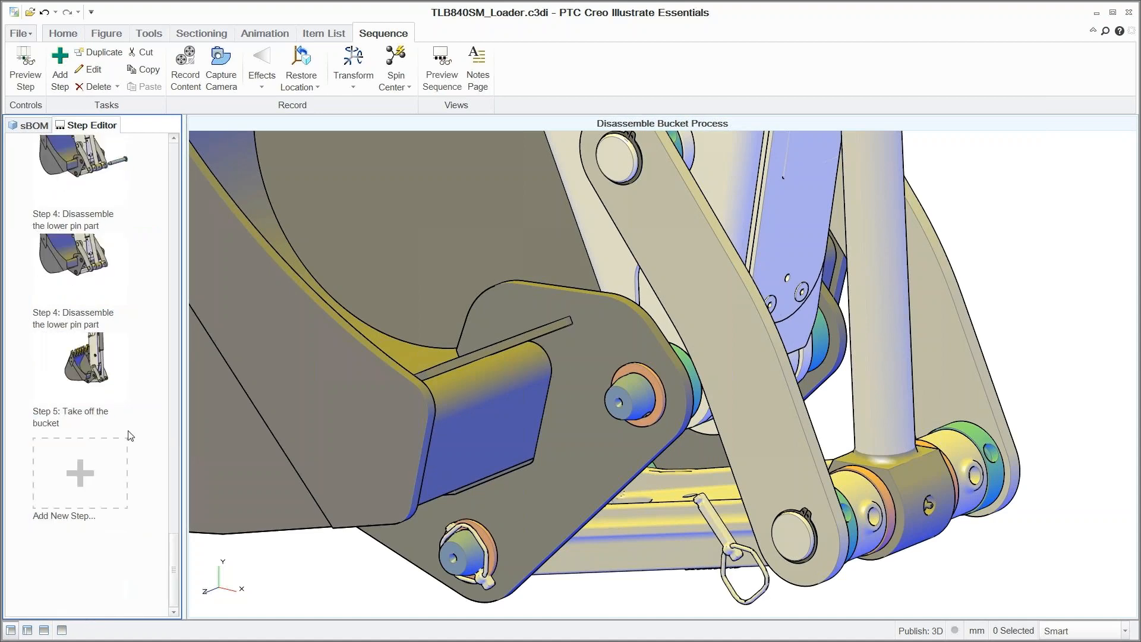
- Add a new step after Step 5: Take off the bucket and start recording its content
click(92, 365)
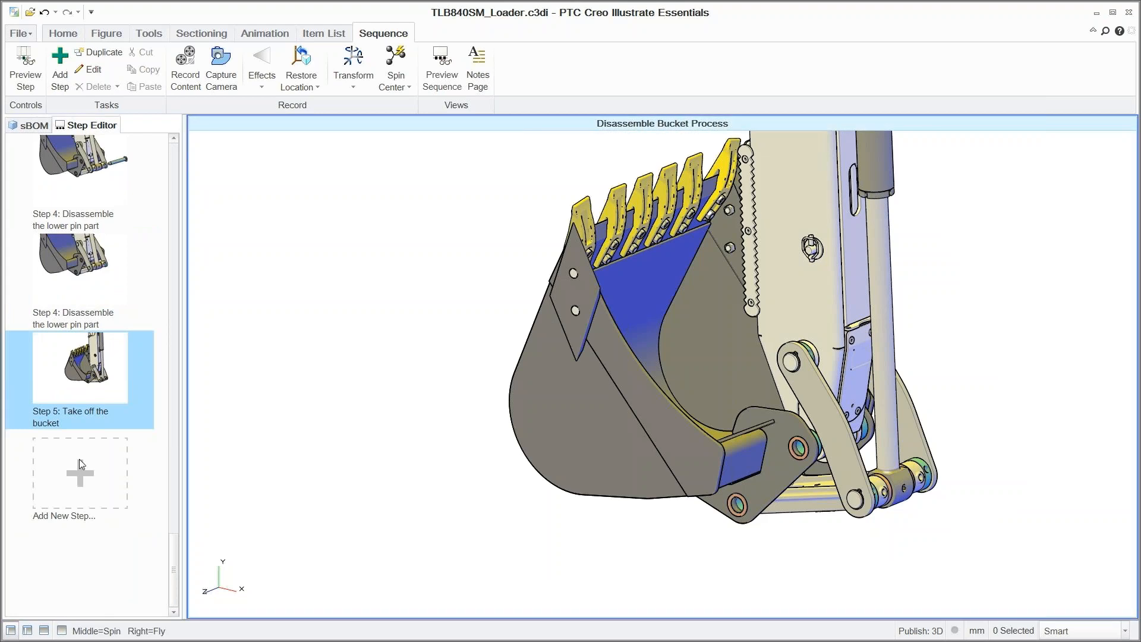
click(79, 459)
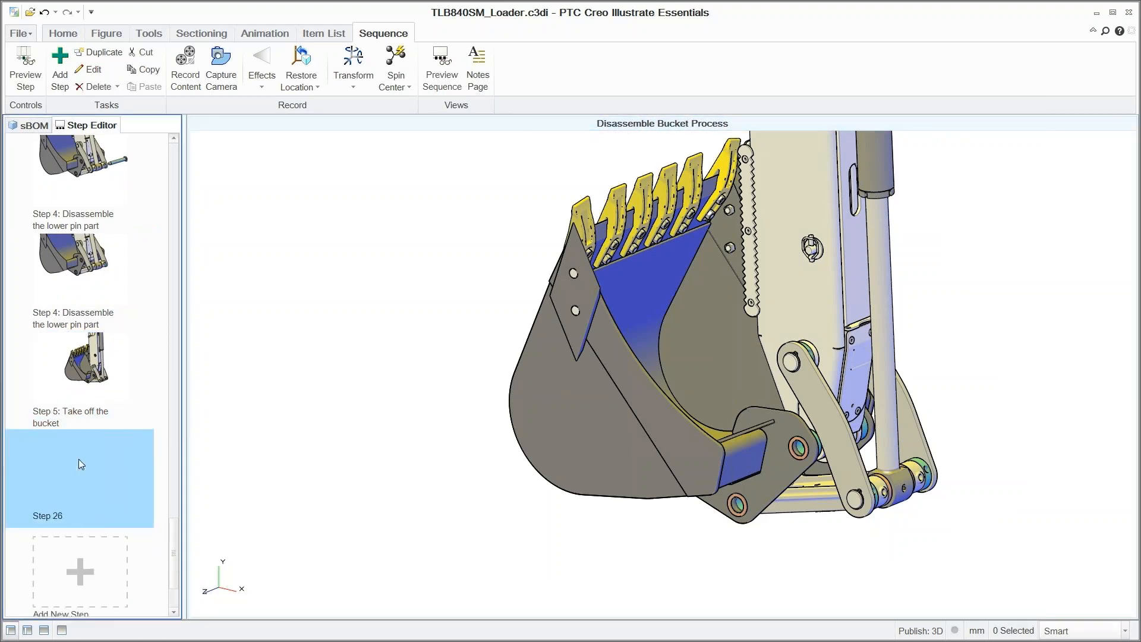
click(177, 63)
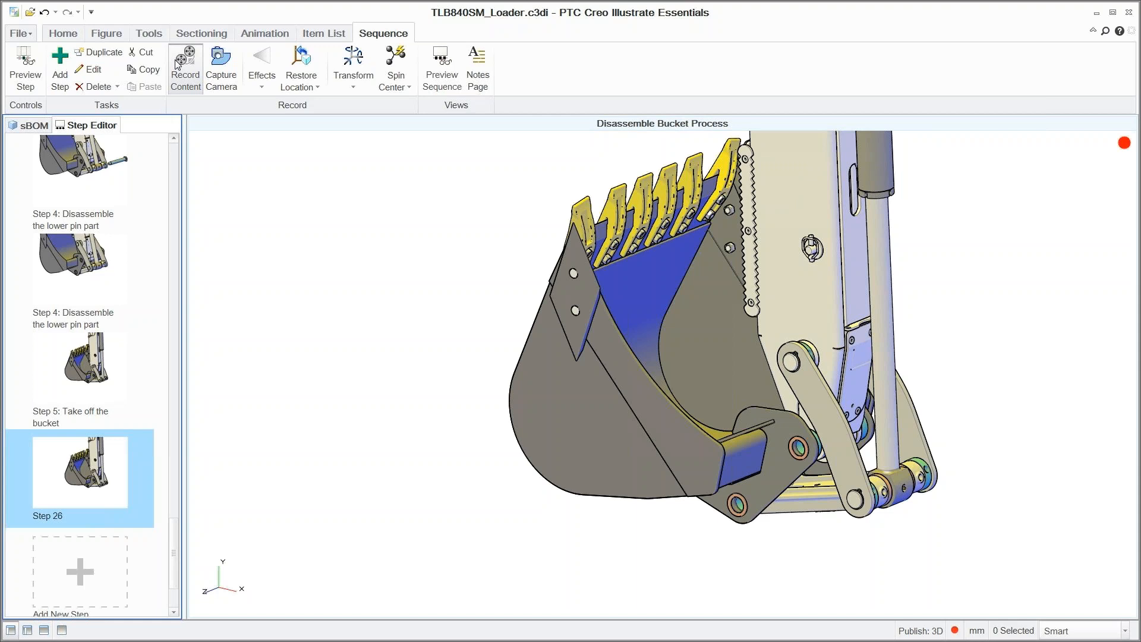
- Apply the Flash effect to the bucket in the new step
click(618, 392)
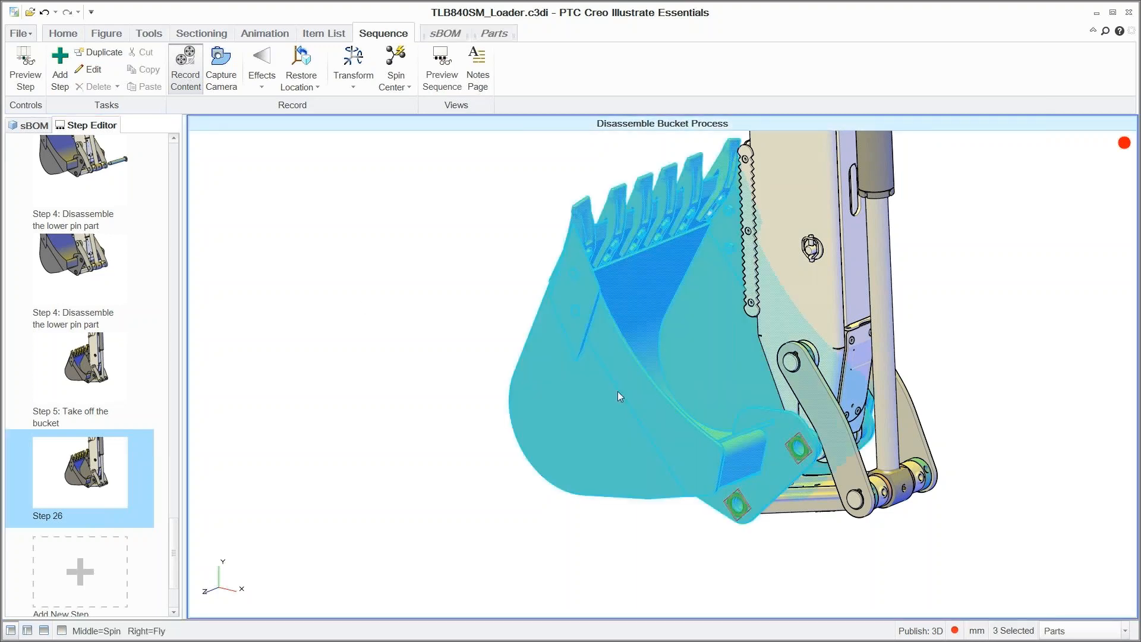
click(263, 88)
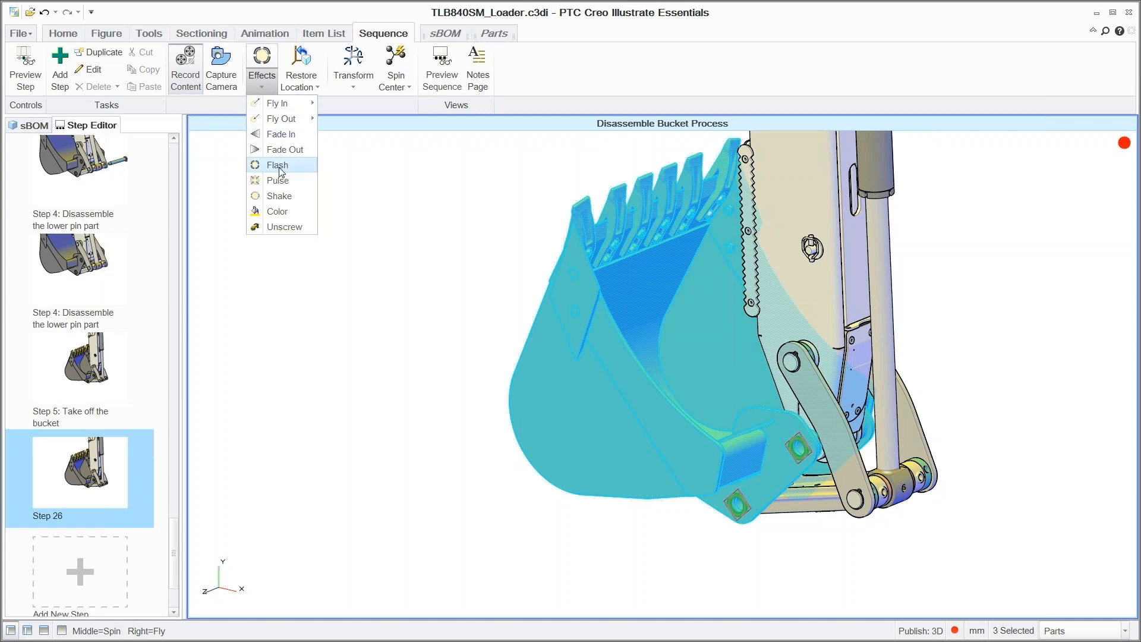
click(277, 211)
click(631, 412)
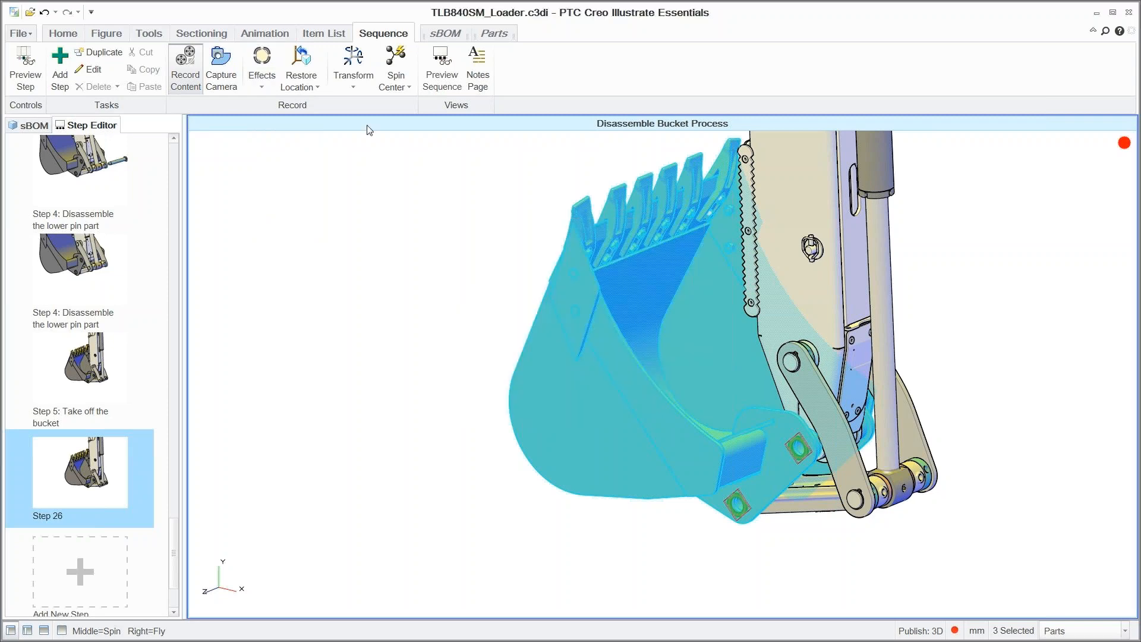
- Transform the bucket about 720 mm along negative X and 280 mm along negative Y, away from the arm, and stop recording
click(352, 88)
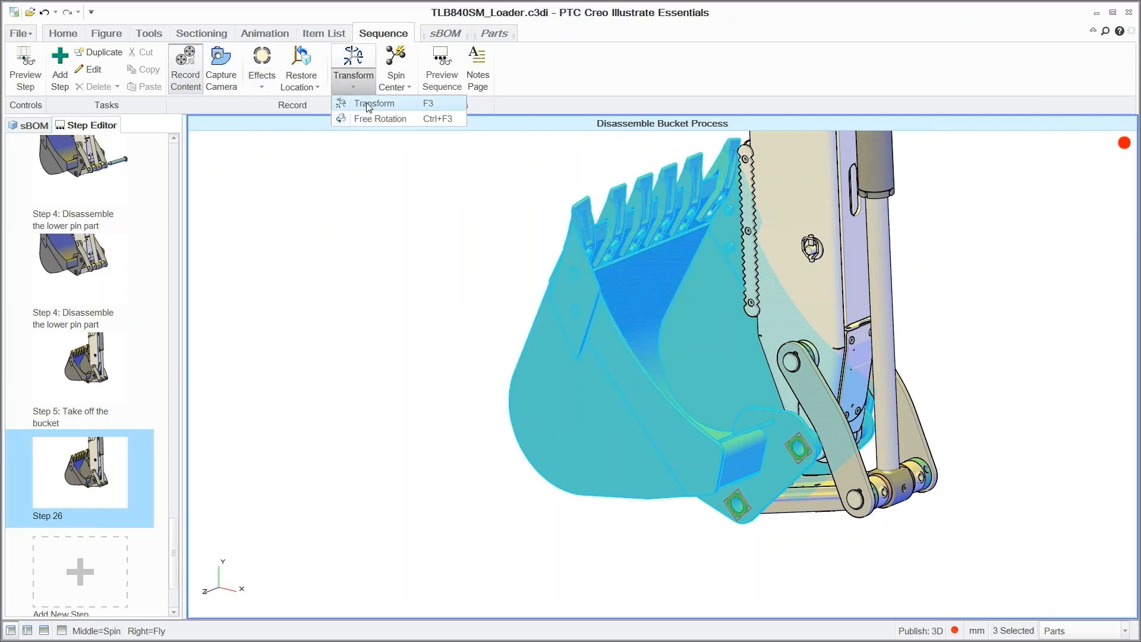
click(368, 104)
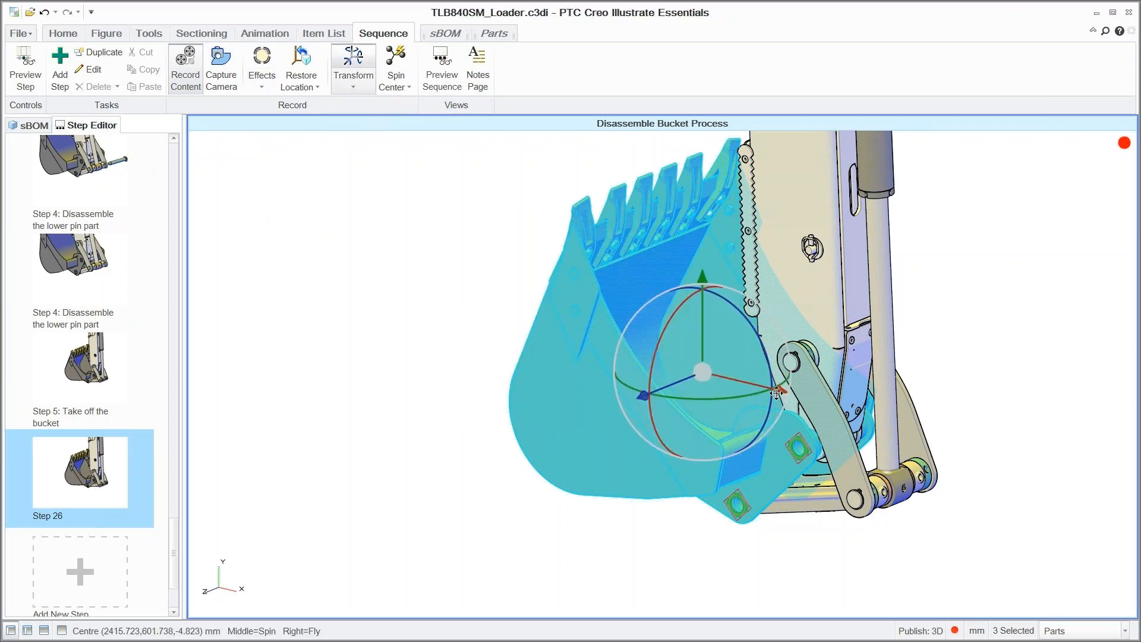
drag(777, 390, 566, 367)
drag(494, 237, 493, 326)
click(593, 259)
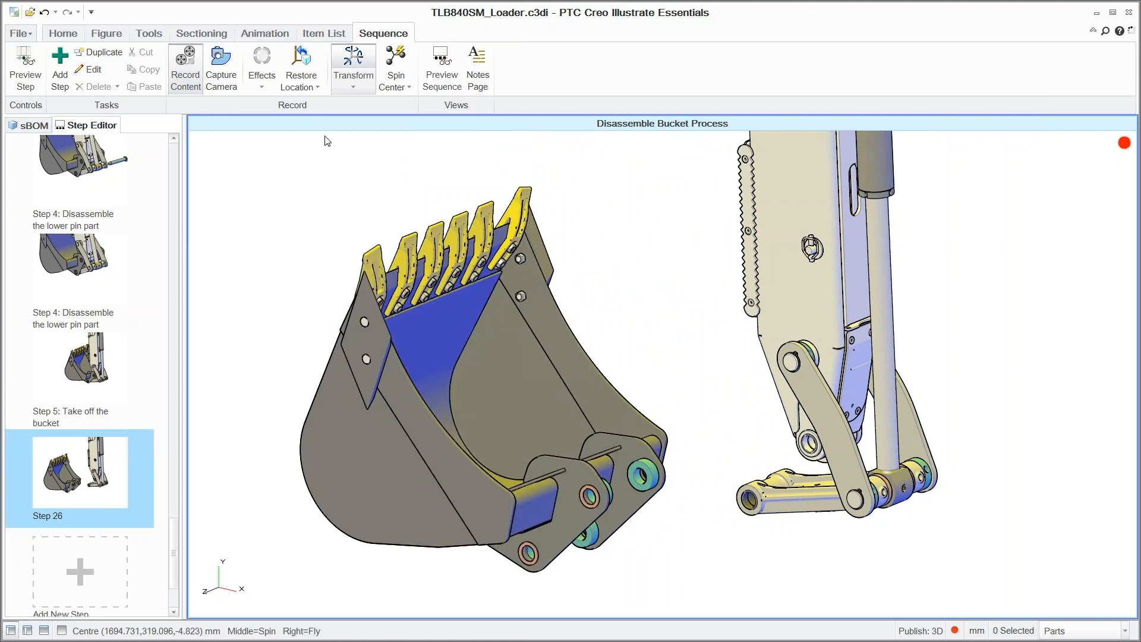
click(180, 78)
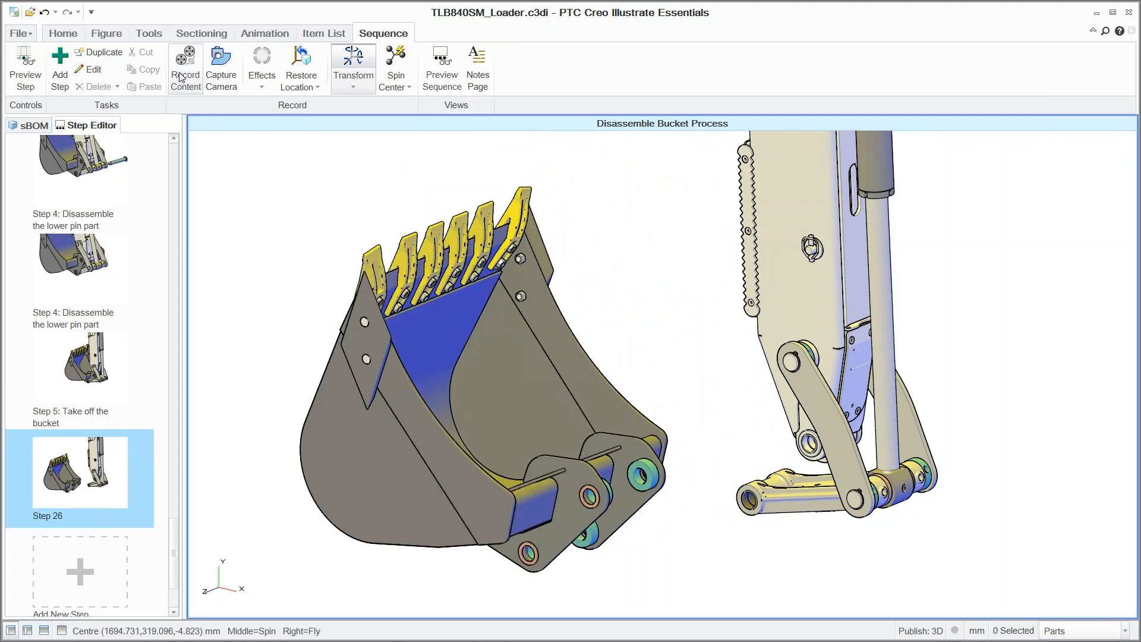
- Capture the camera view for the new step and add the note "Remove the bucket."
click(222, 65)
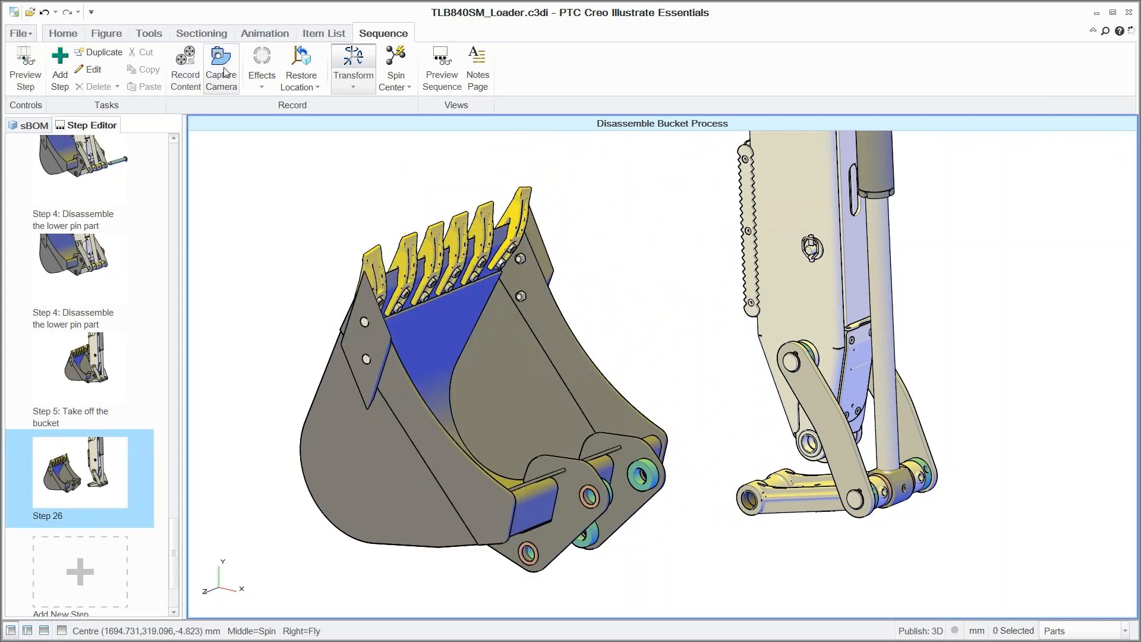
click(477, 67)
click(273, 578)
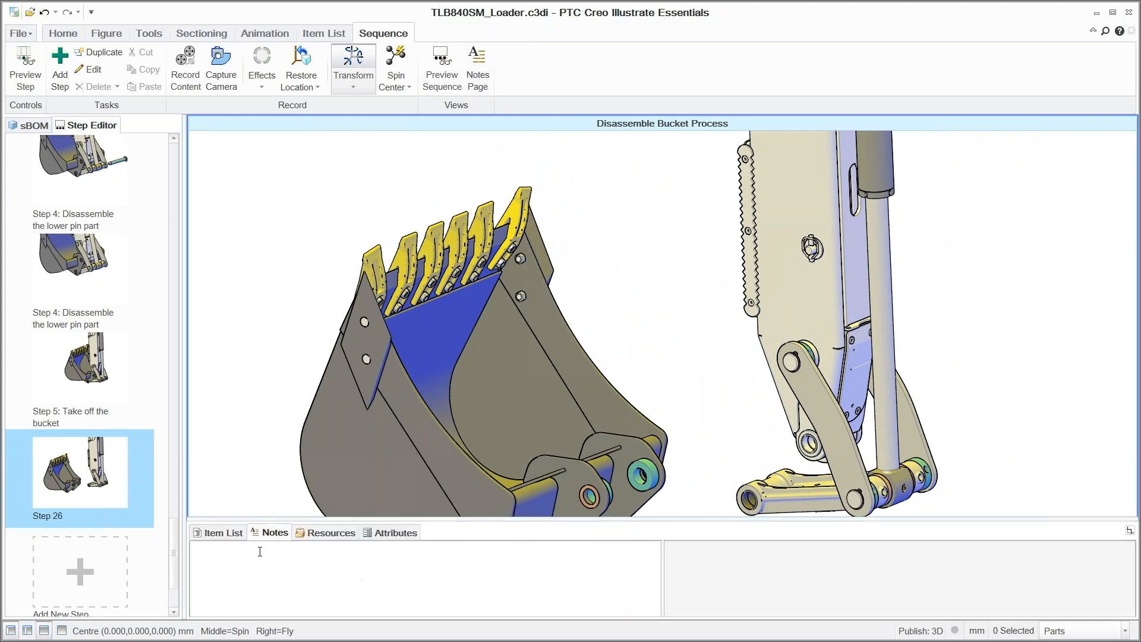
text(Remove the bucket.)
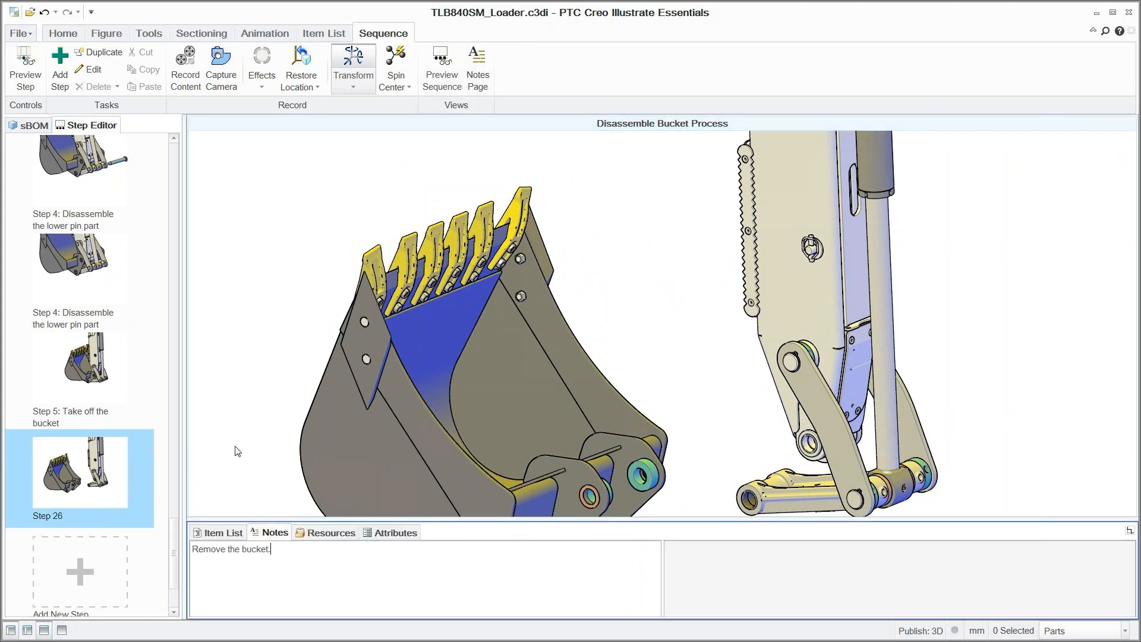
click(236, 452)
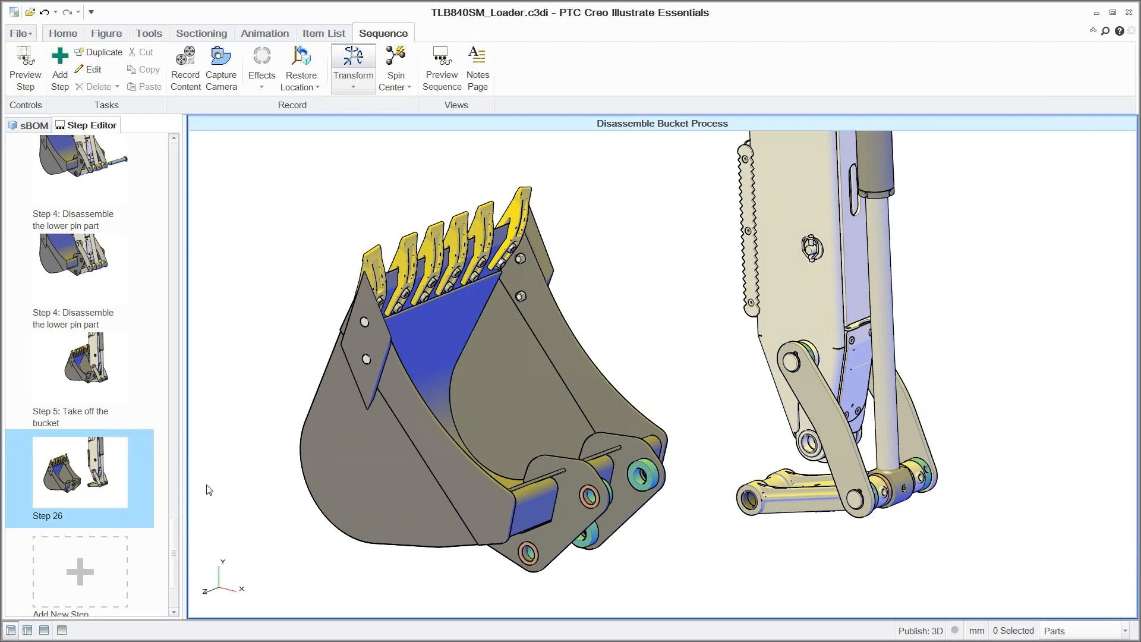
- Rename the new sequence step as "Step 5: Take off the bucket"
click(87, 470)
right_click(86, 470)
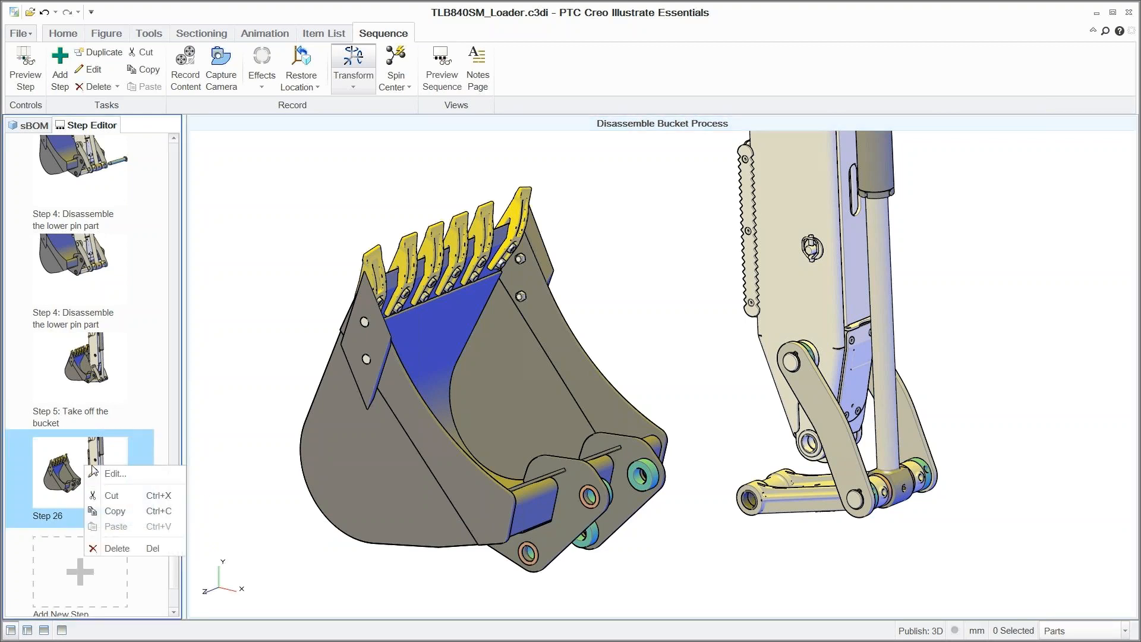
click(113, 473)
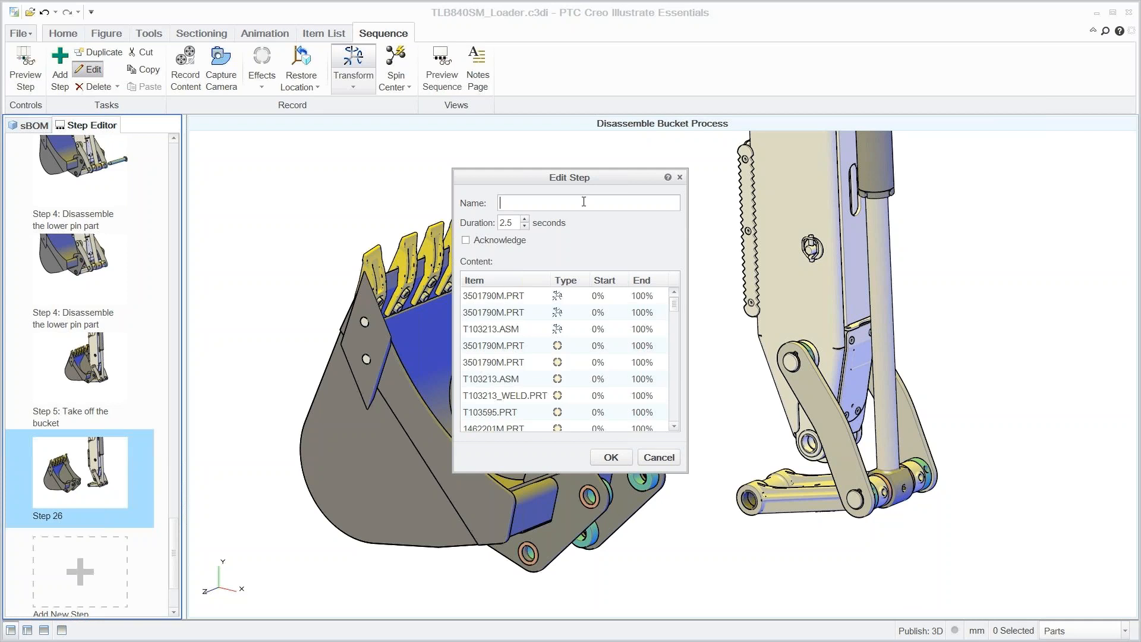
text(Step 5: Take off the bucket)
key(Tab)
click(614, 460)
click(423, 162)
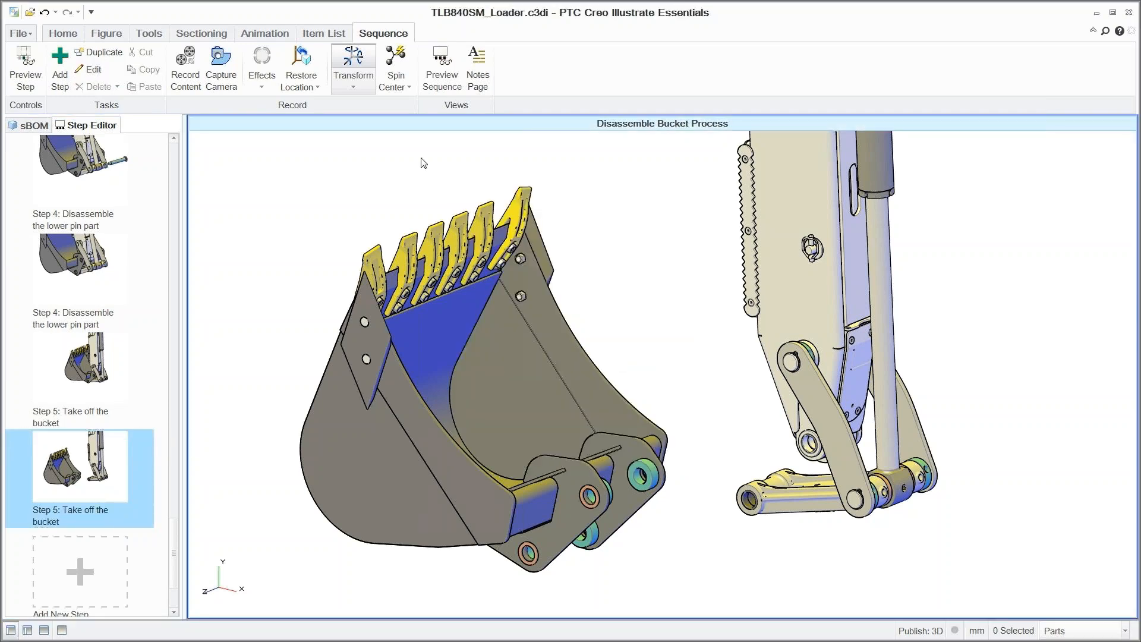
- Preview the whole Disassemble Bucket Process sequence from start to end and return to the step editor
click(442, 74)
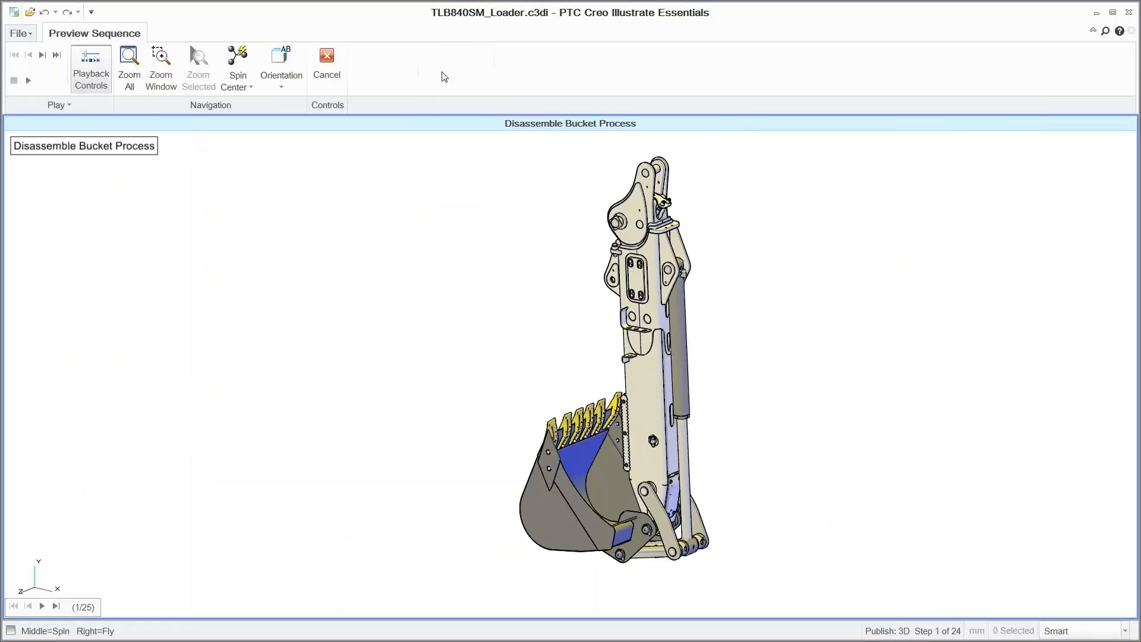
click(59, 105)
click(64, 121)
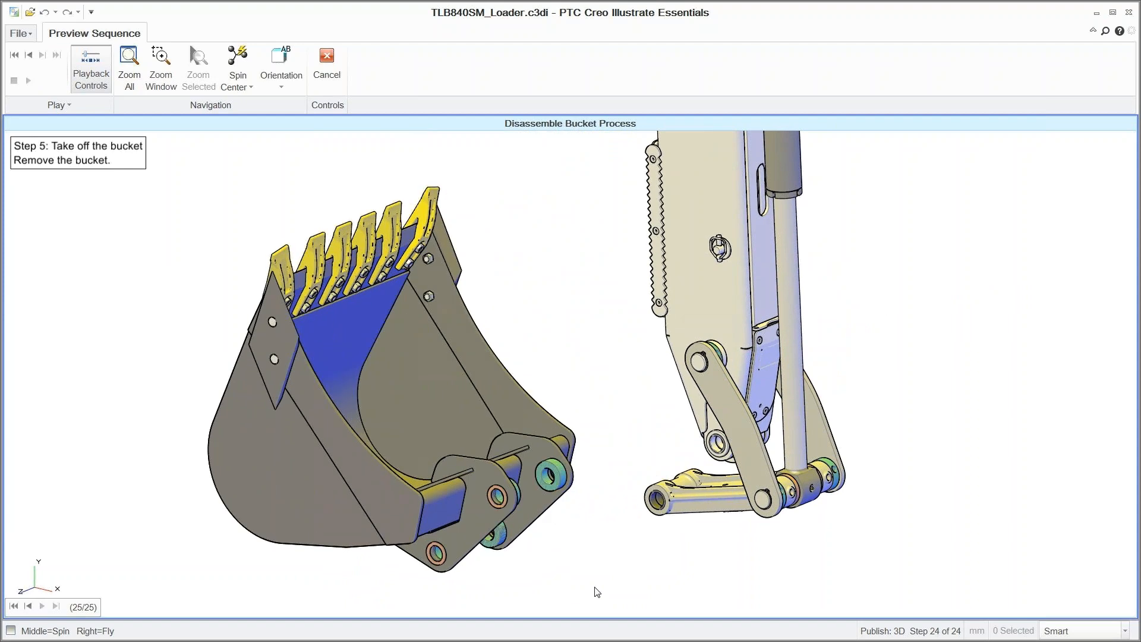
click(327, 70)
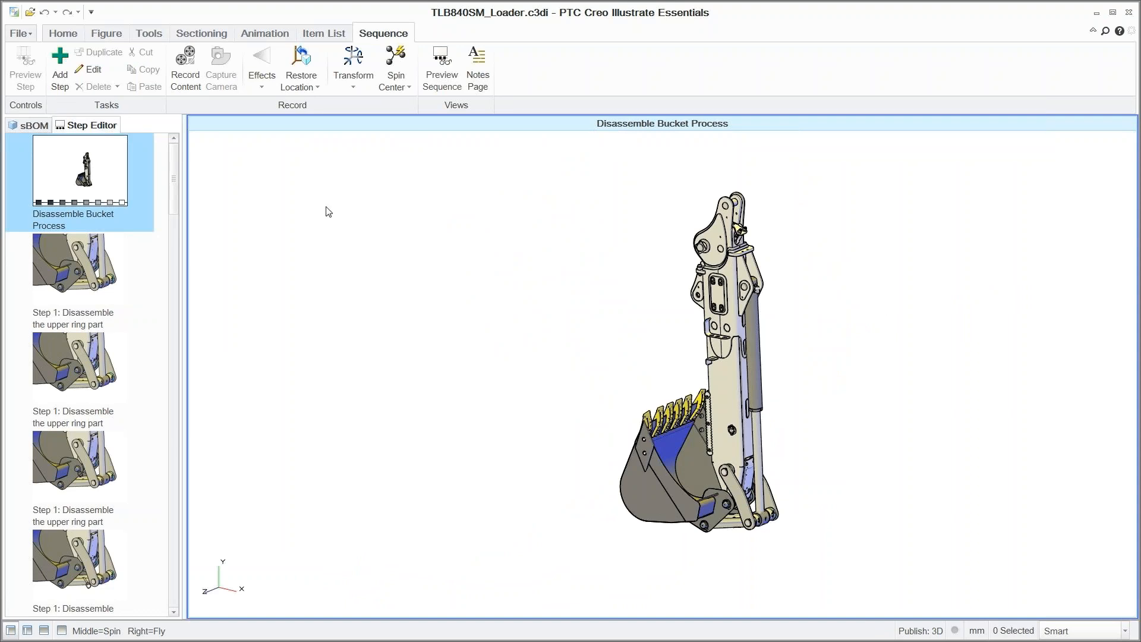
- Switch to the Bucket_BOM figure
click(105, 34)
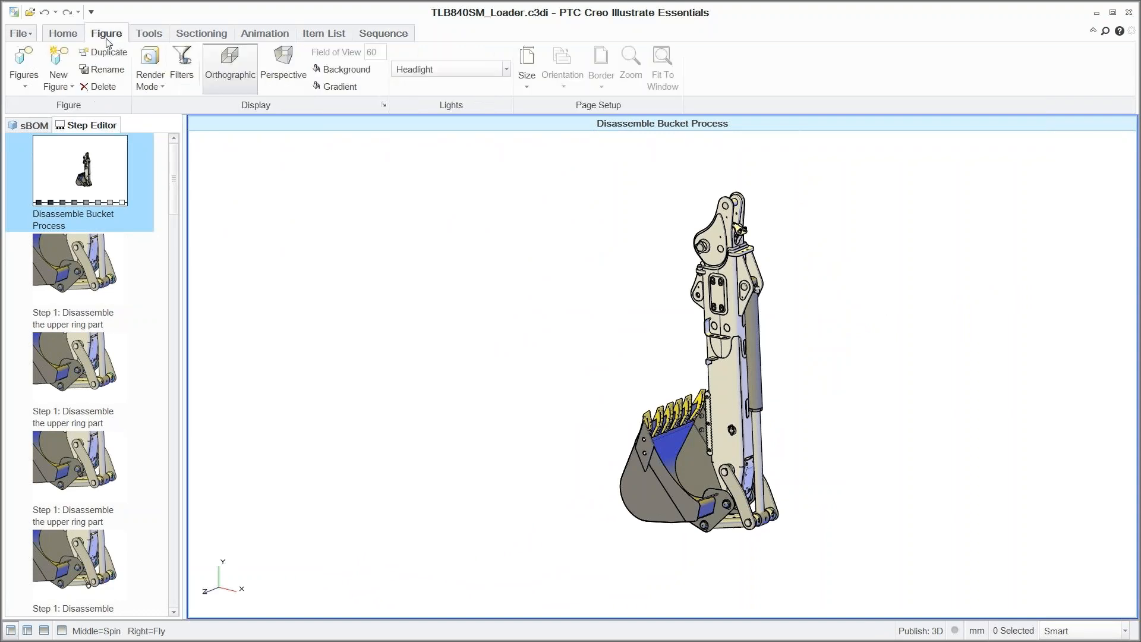
click(24, 80)
click(70, 389)
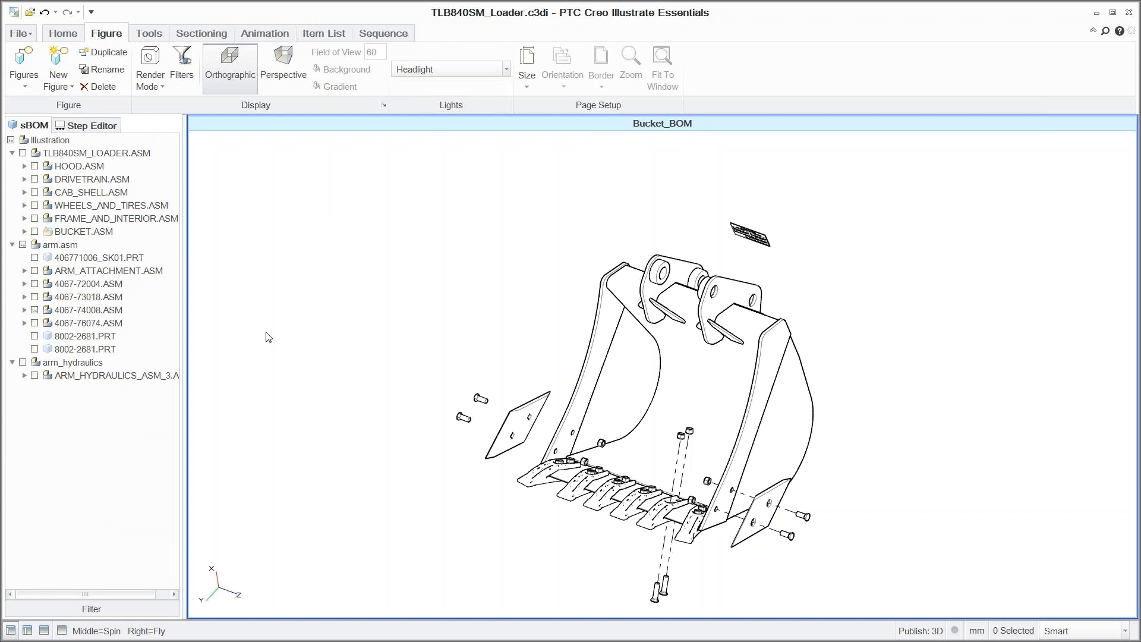
- Add explode lines between the two bolts beside the far side plate and their matching nuts on the bucket
click(63, 33)
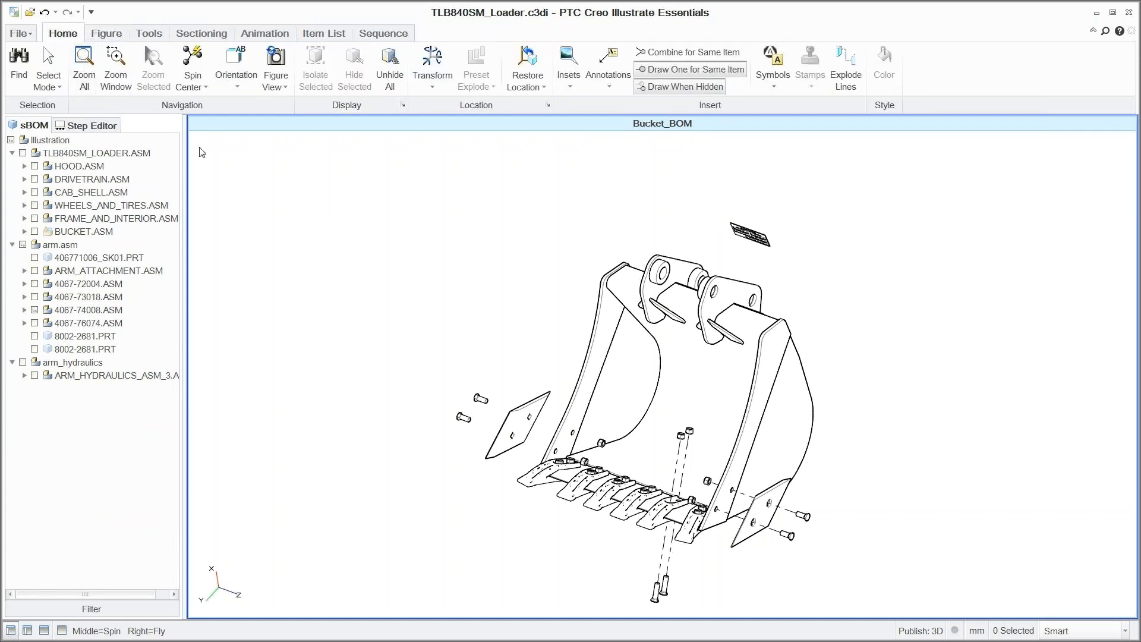
click(479, 399)
ctrl+click(464, 418)
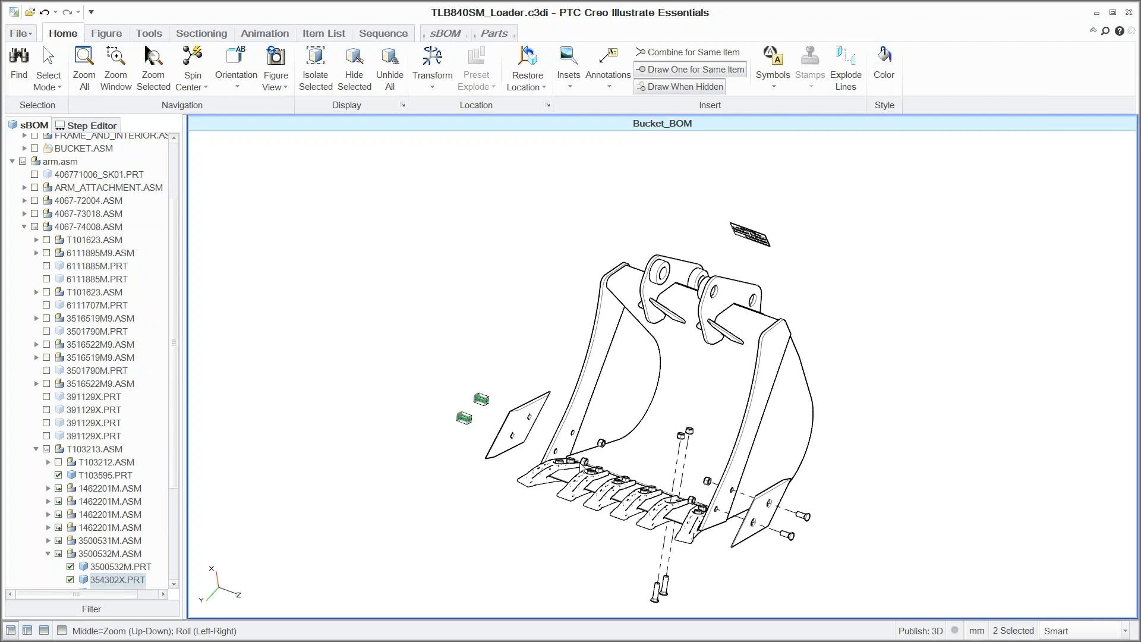
ctrl+click(583, 462)
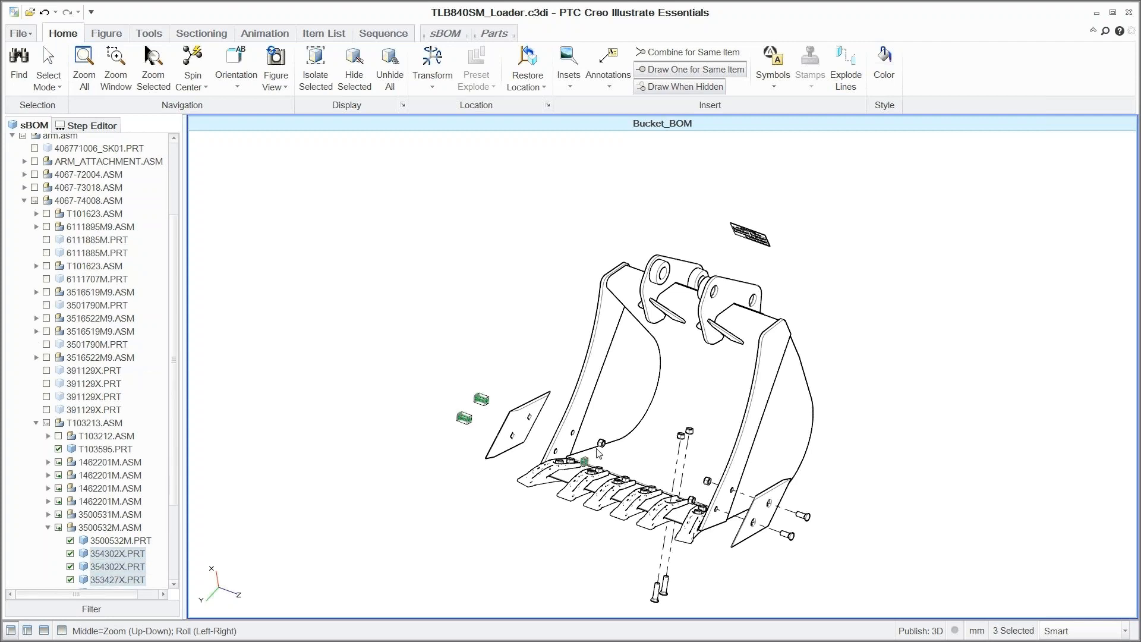
ctrl+click(602, 444)
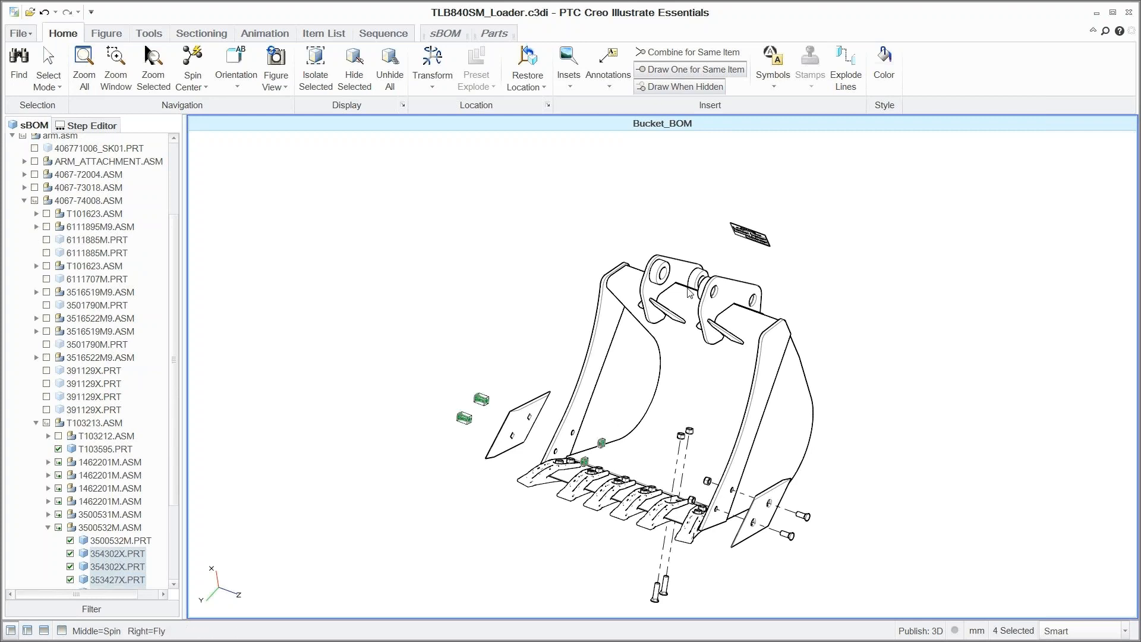
click(854, 67)
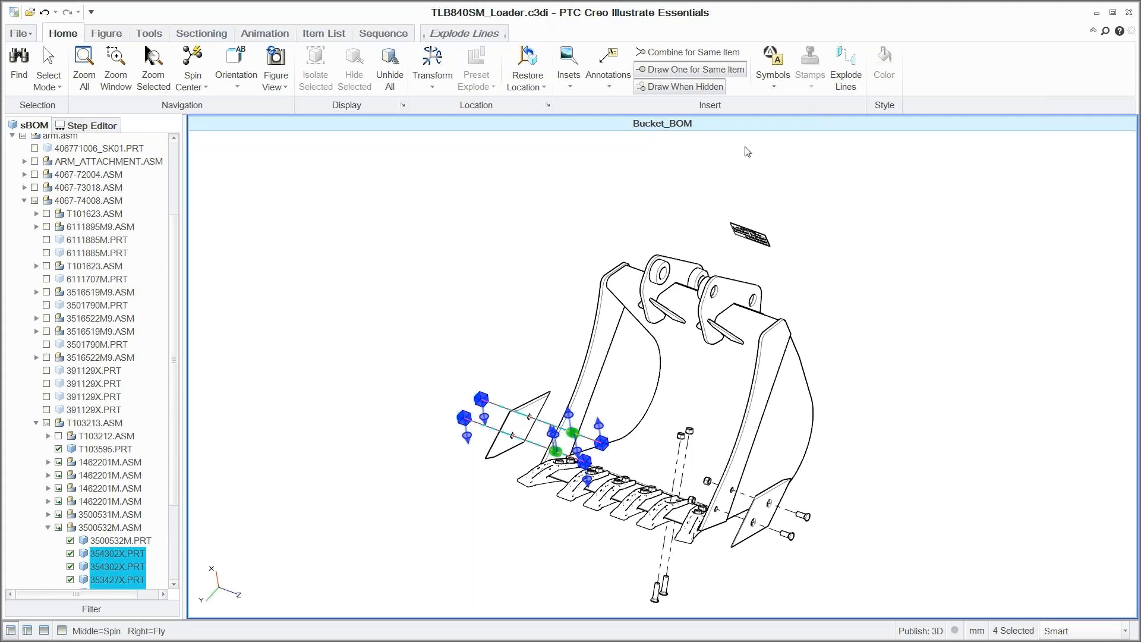
click(594, 205)
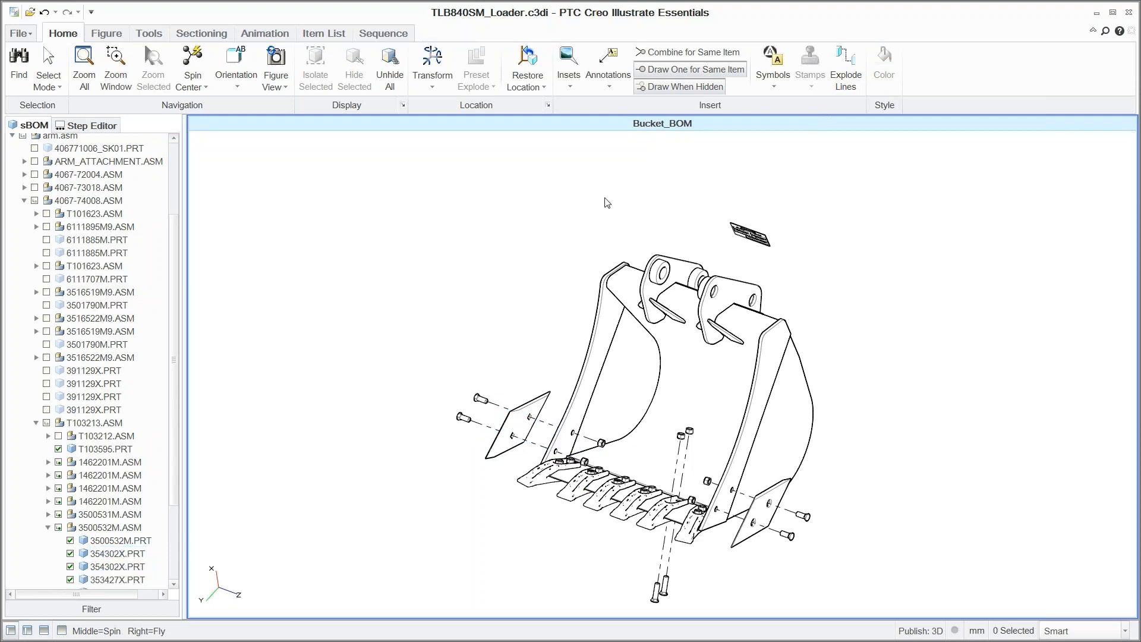
- Add a circular Inset B magnifying the nuts on the first bucket tooth, placed beside the bucket near the figure's lower corner
click(570, 86)
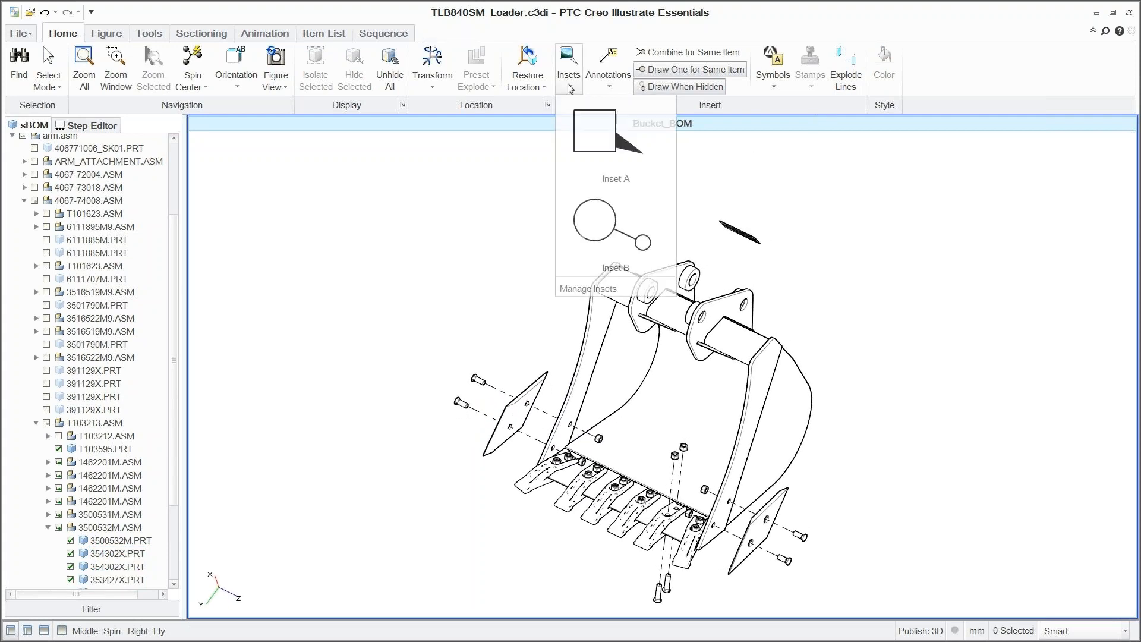
click(607, 224)
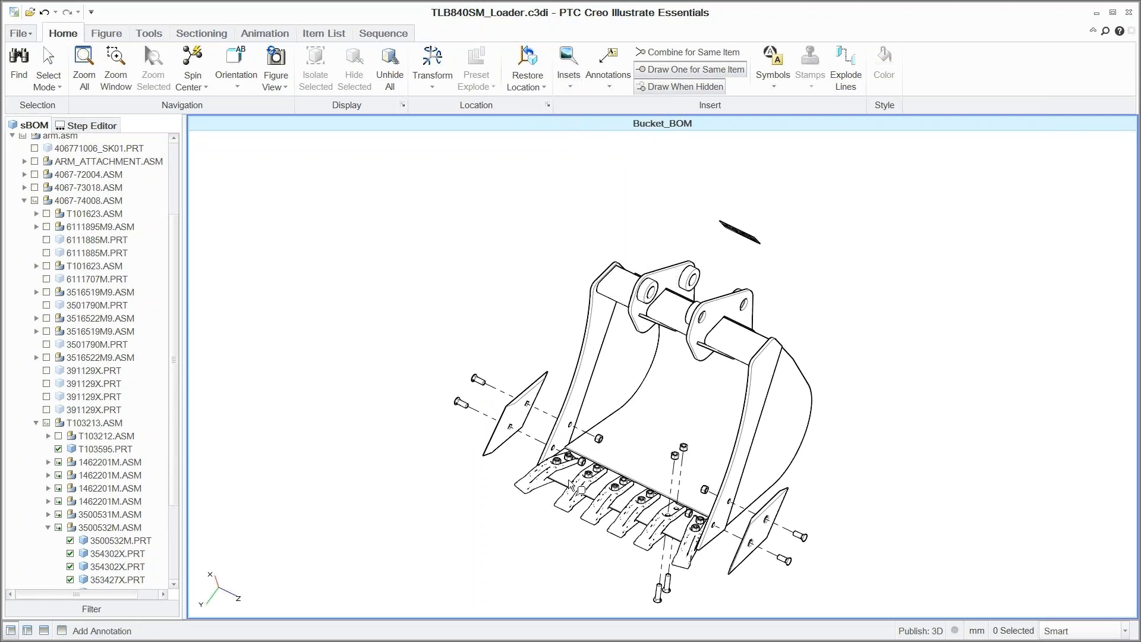
click(564, 463)
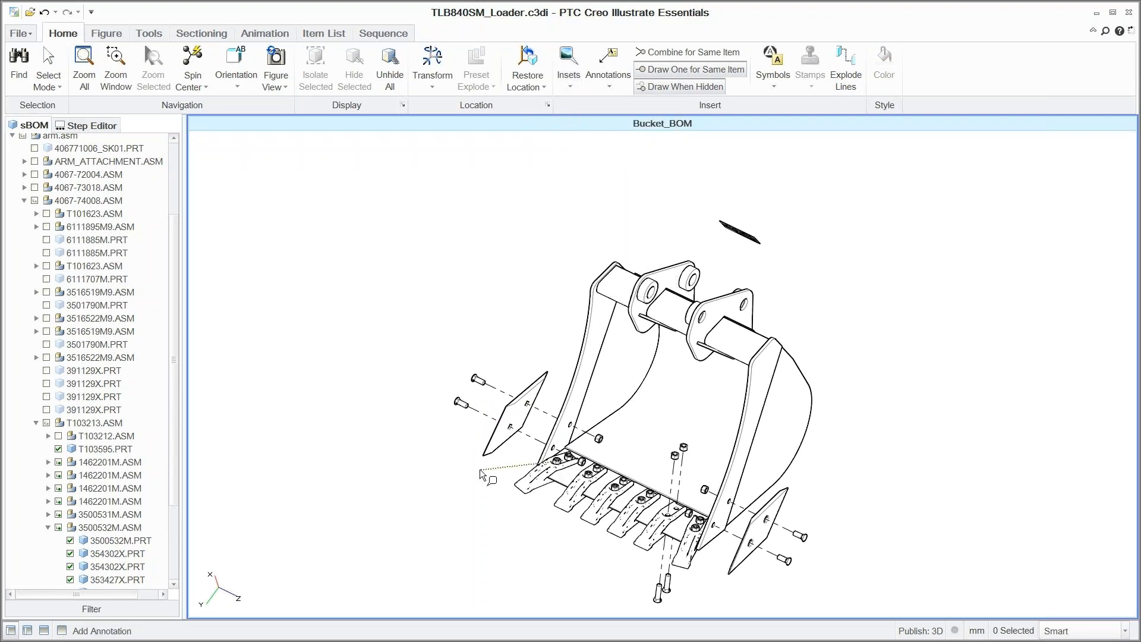
click(345, 476)
- Set the circular inset's render mode to Shaded Illustration
right_click(432, 515)
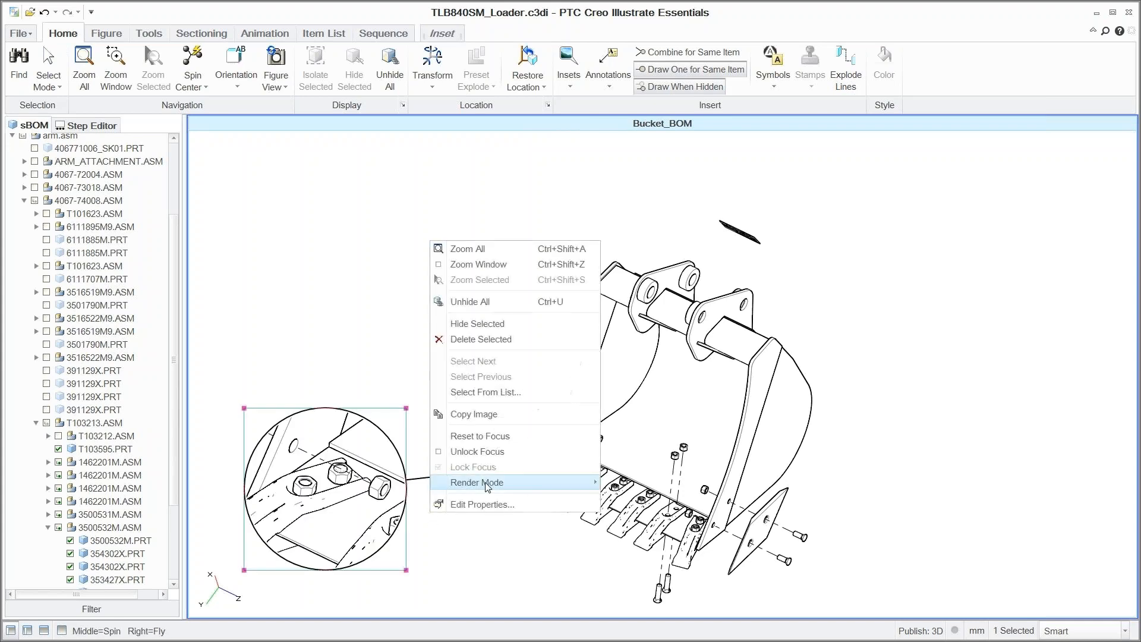
mouse_move(487, 484)
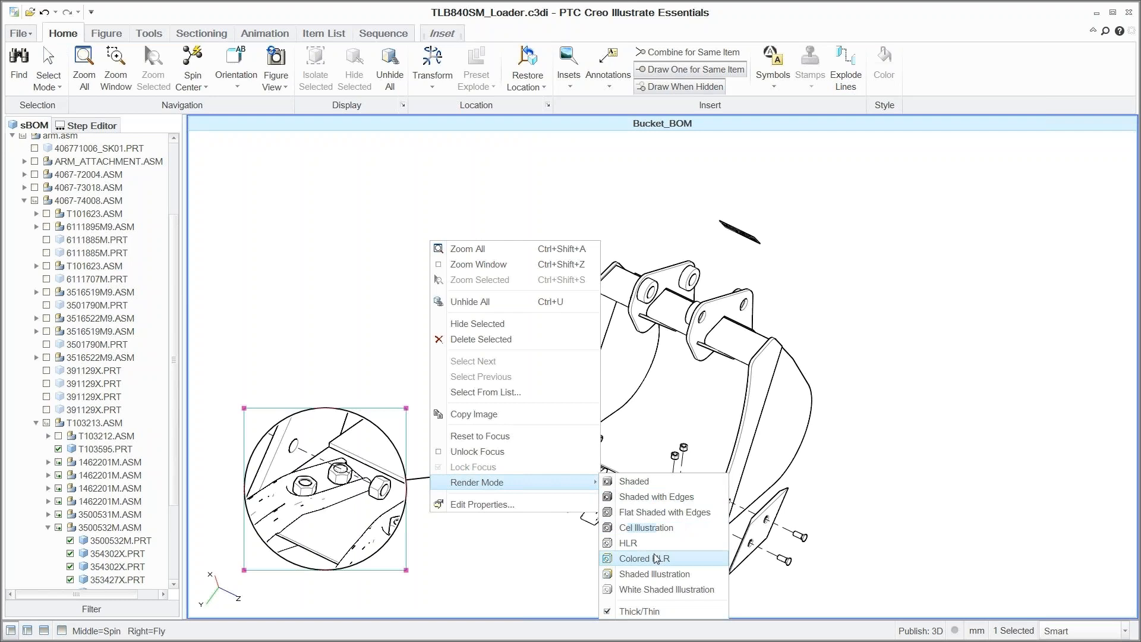
click(654, 574)
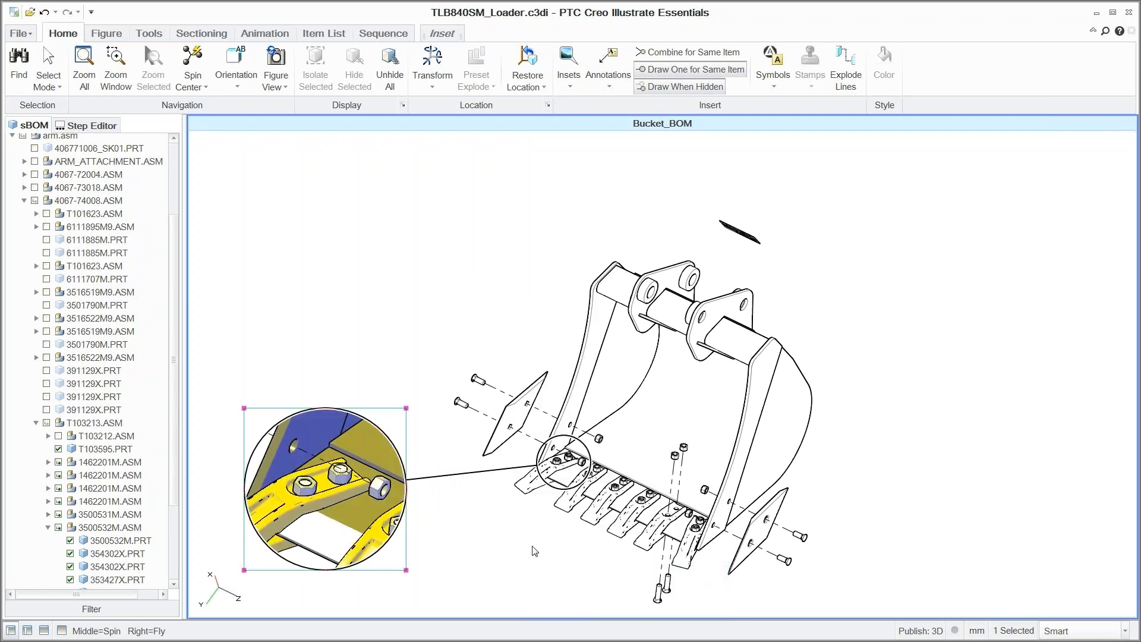
click(612, 186)
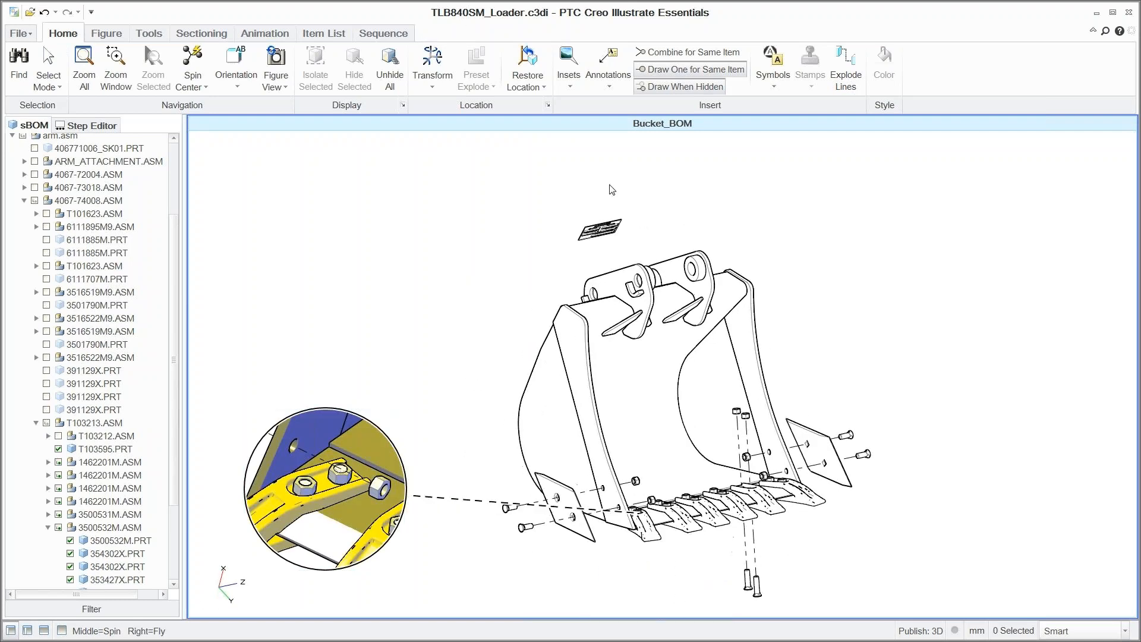
- Add a rectangular Inset A magnifying the L-shaped bracket on the bucket's upper hinge plate
click(570, 86)
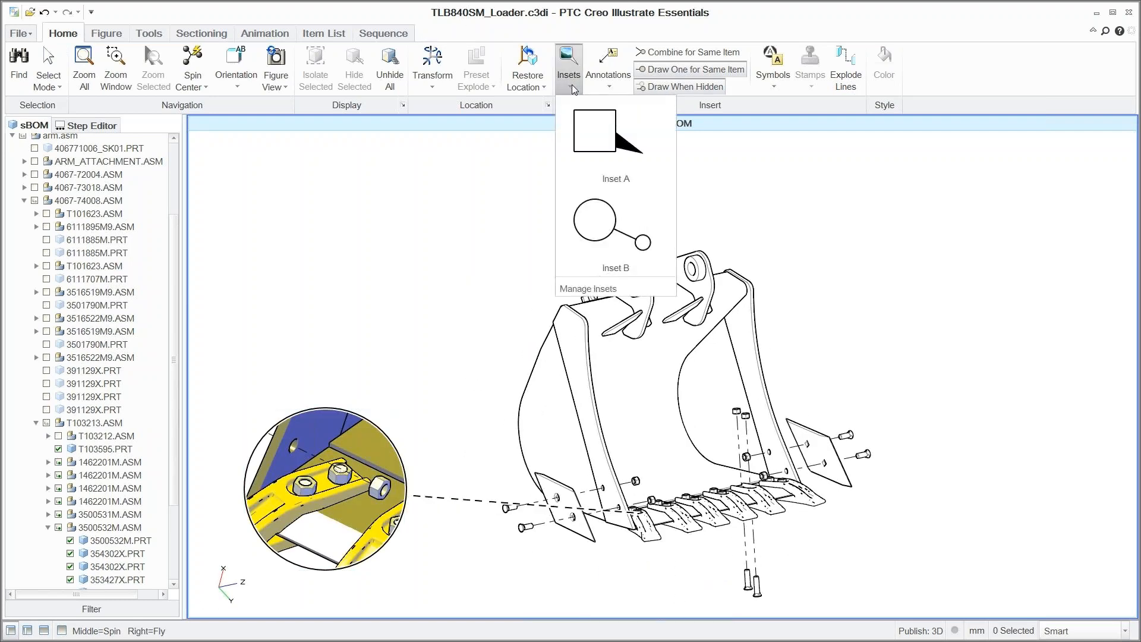
click(596, 139)
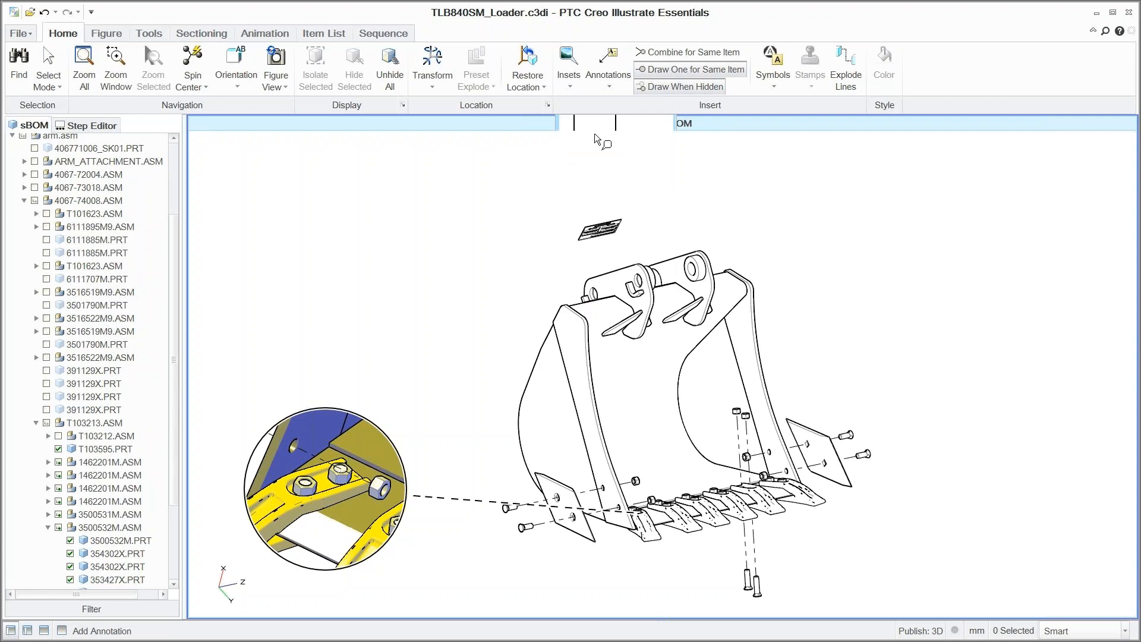
click(633, 289)
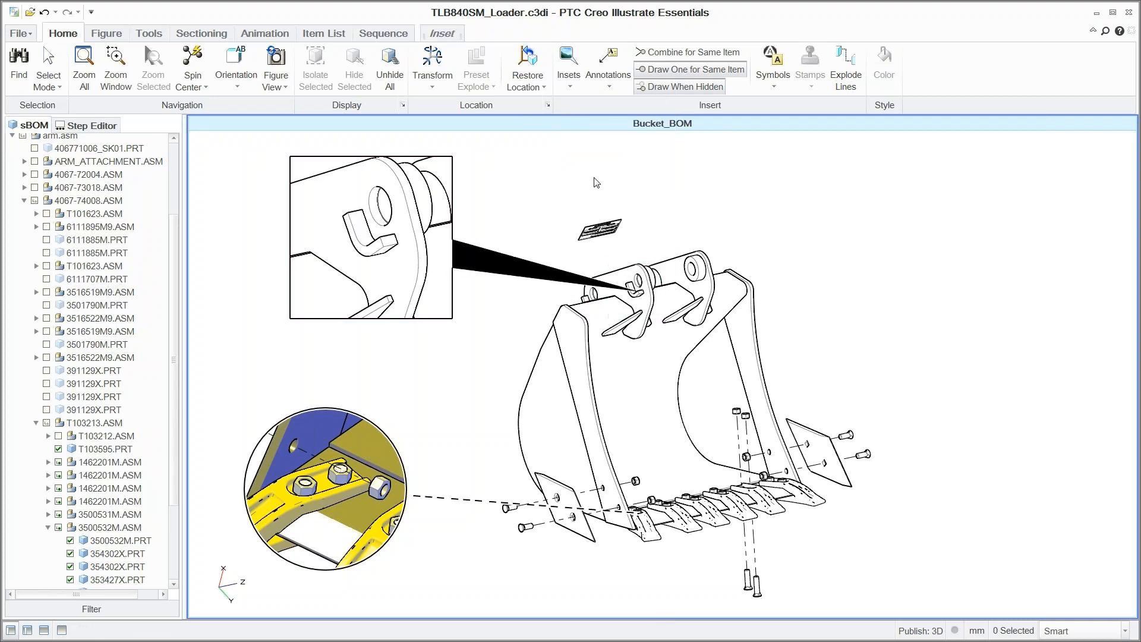
click(597, 182)
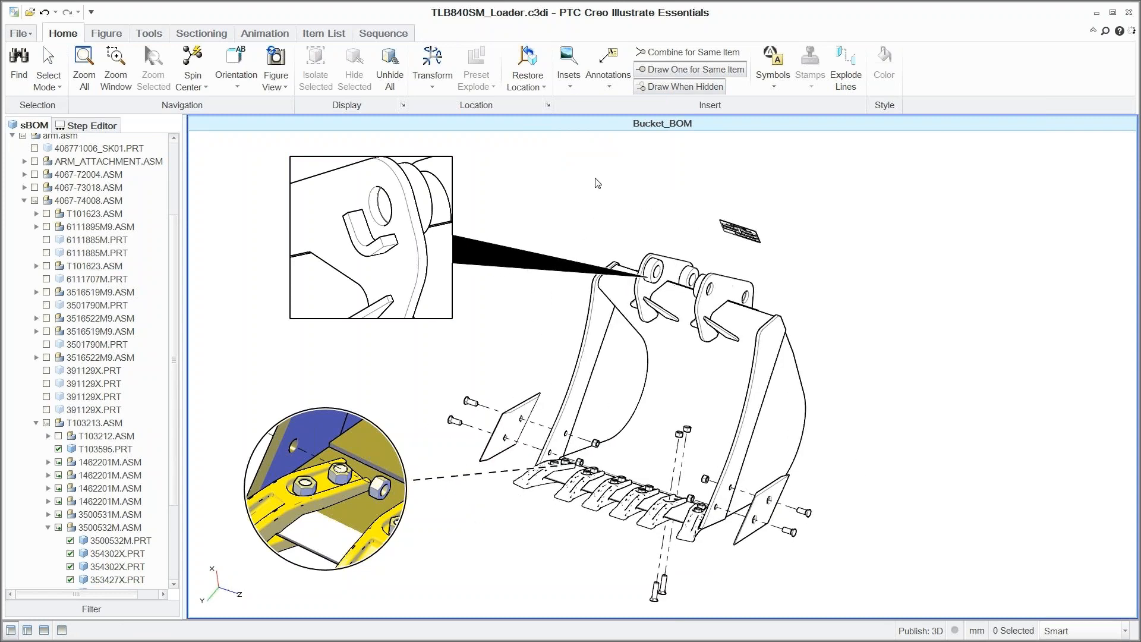
- Generate an automatic parts-only item list for assembly T103213.ASM with Item Number callouts
click(324, 33)
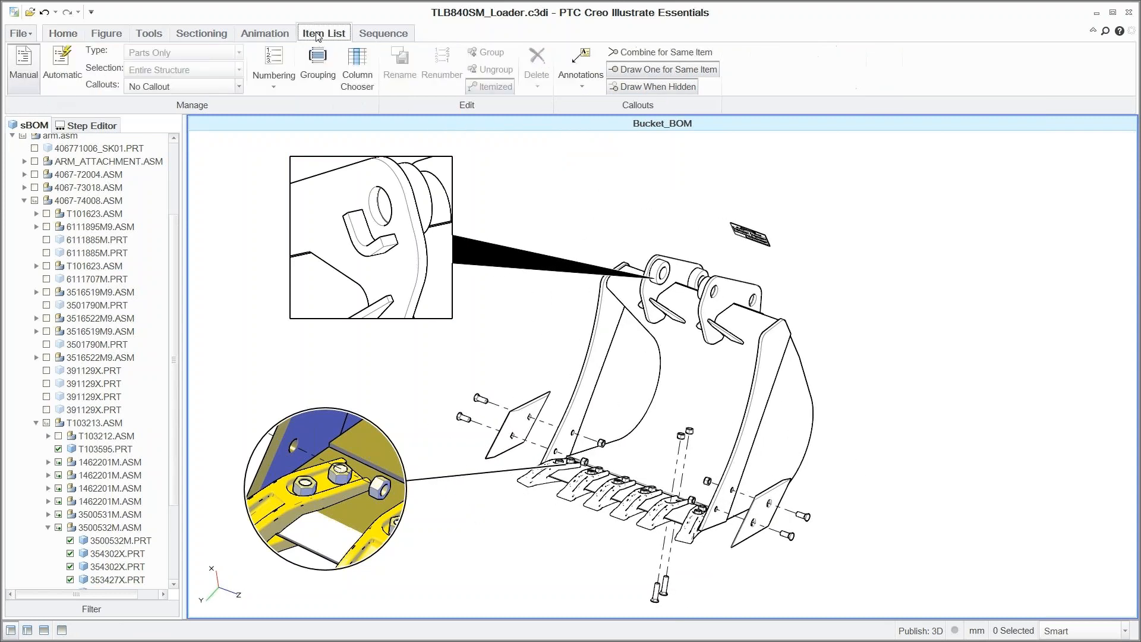
click(62, 66)
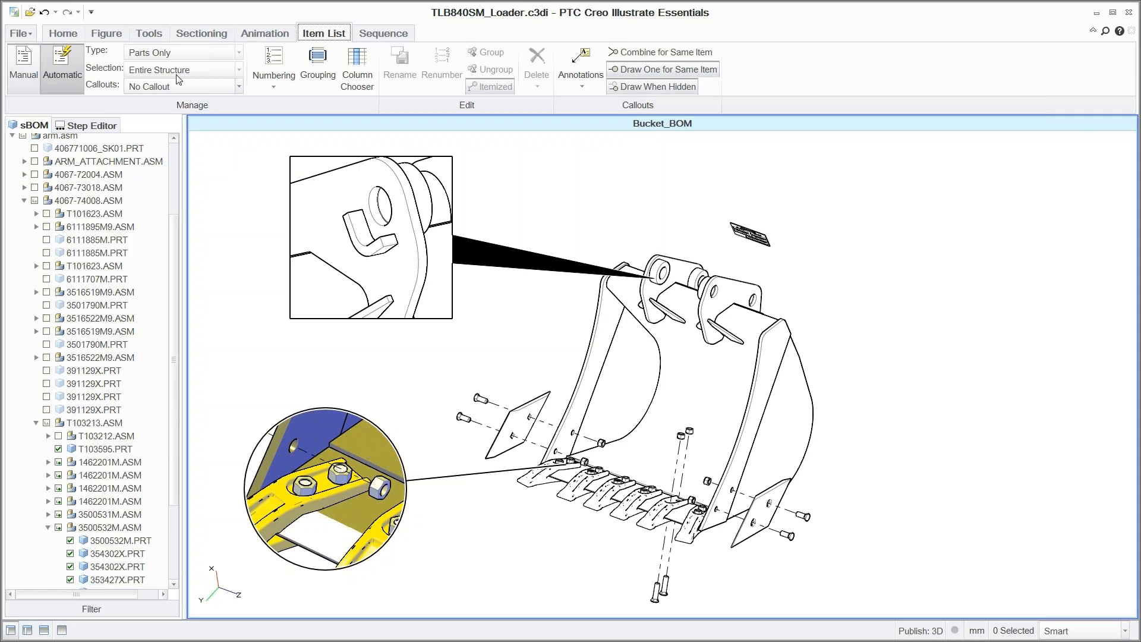
click(205, 69)
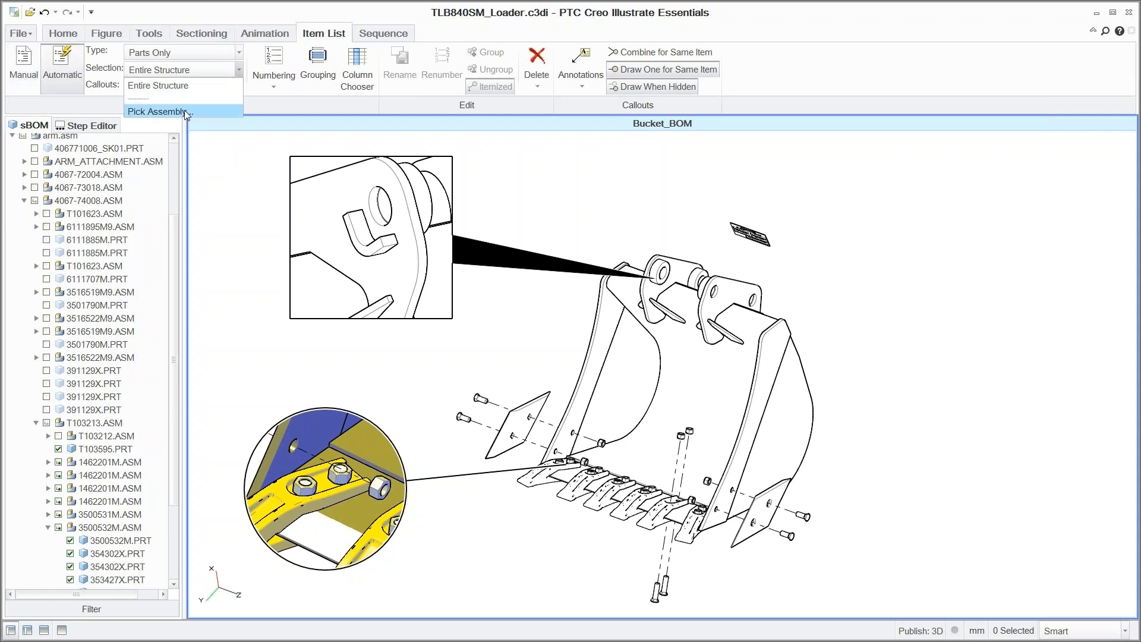
click(185, 112)
click(96, 426)
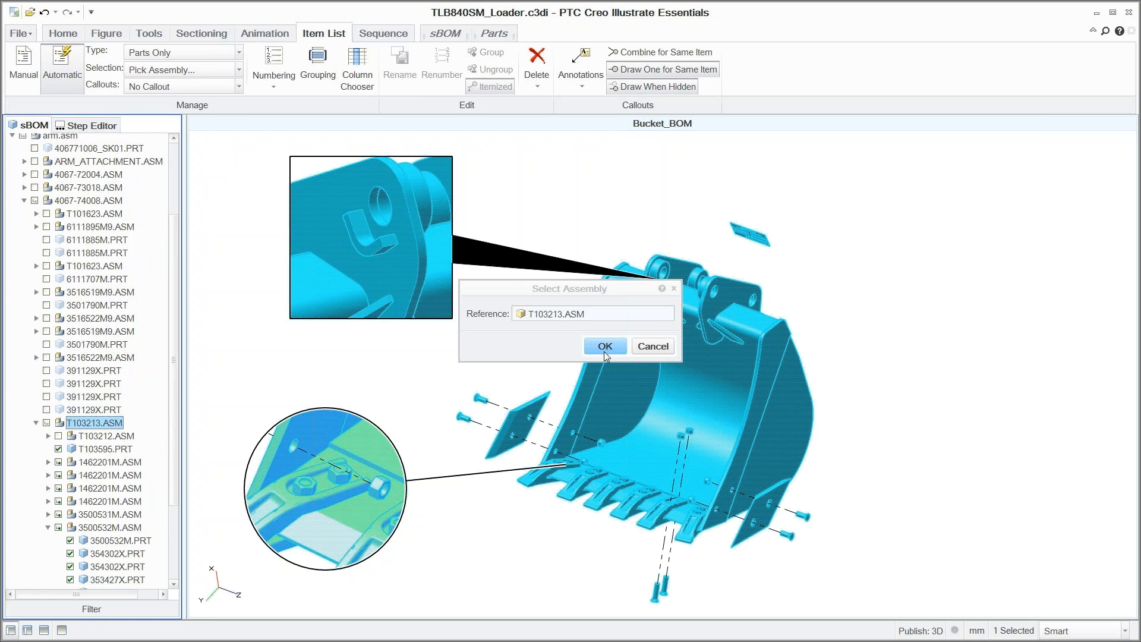
click(604, 348)
click(212, 87)
click(194, 116)
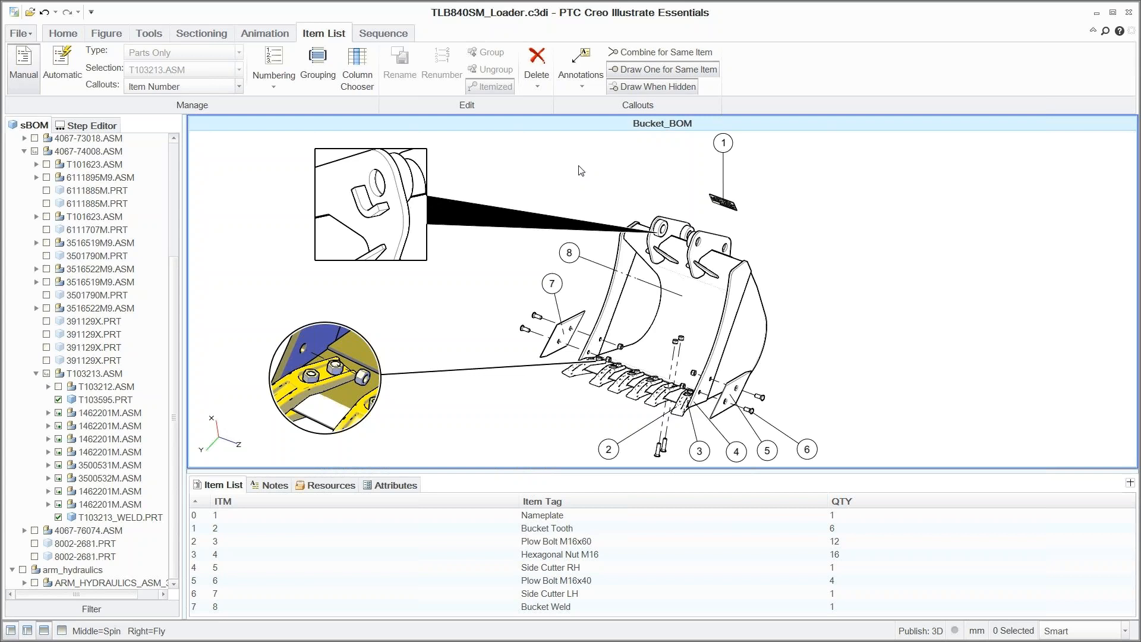
- Check the links between callouts, parts and item list rows for the Nameplate, Plow Bolt M16x40, Bucket Weld and Side Cutter LH
click(724, 143)
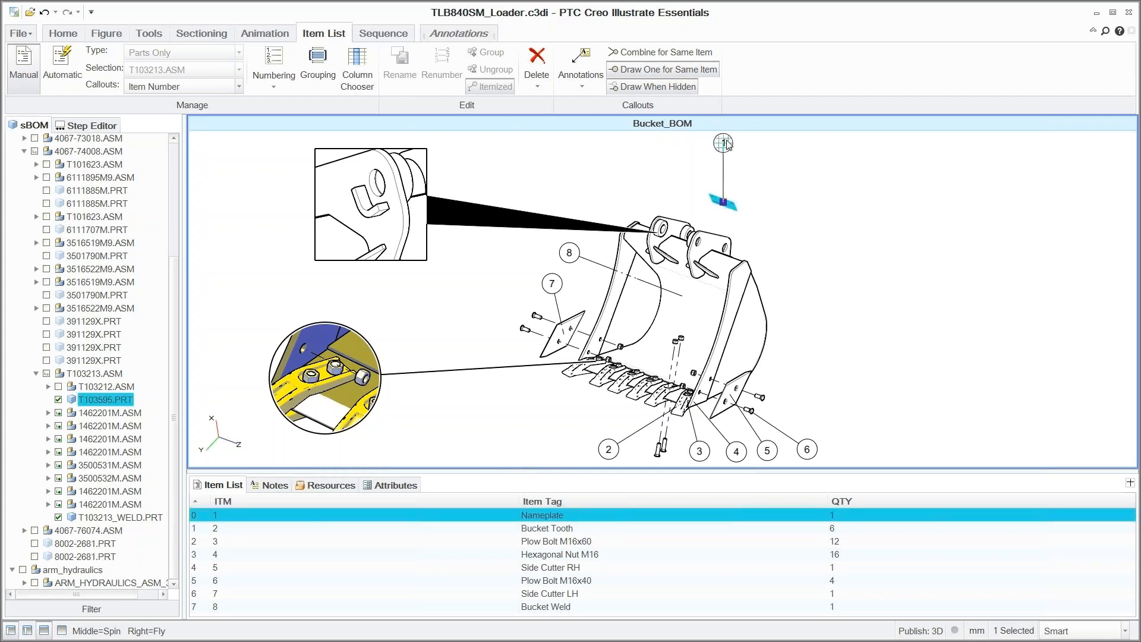
click(808, 450)
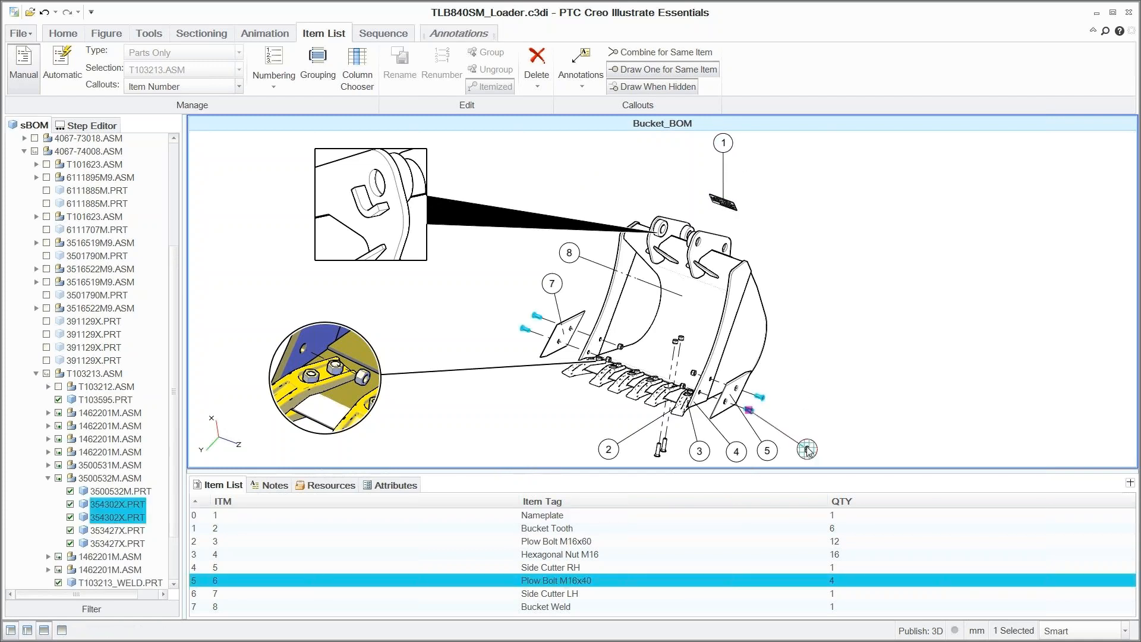
click(827, 403)
click(567, 607)
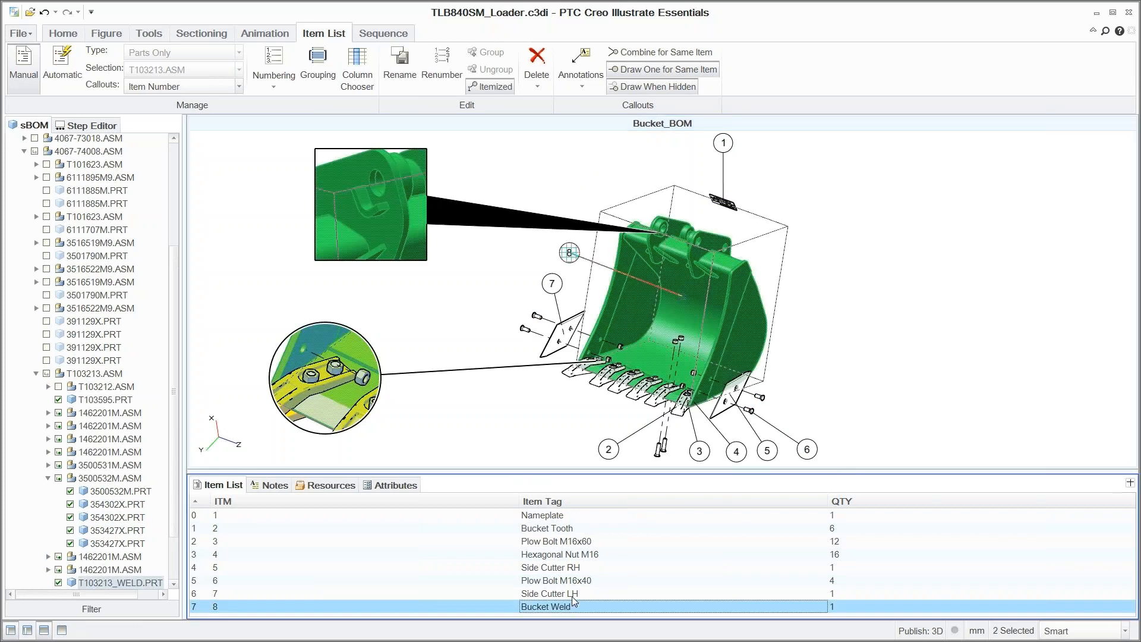
click(572, 594)
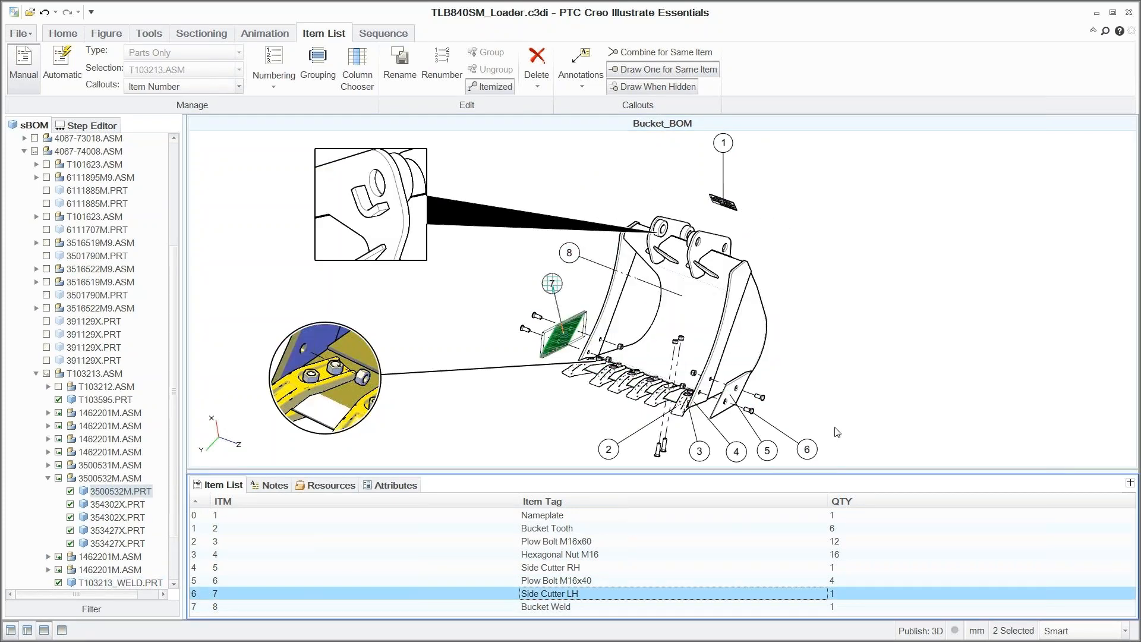
click(858, 373)
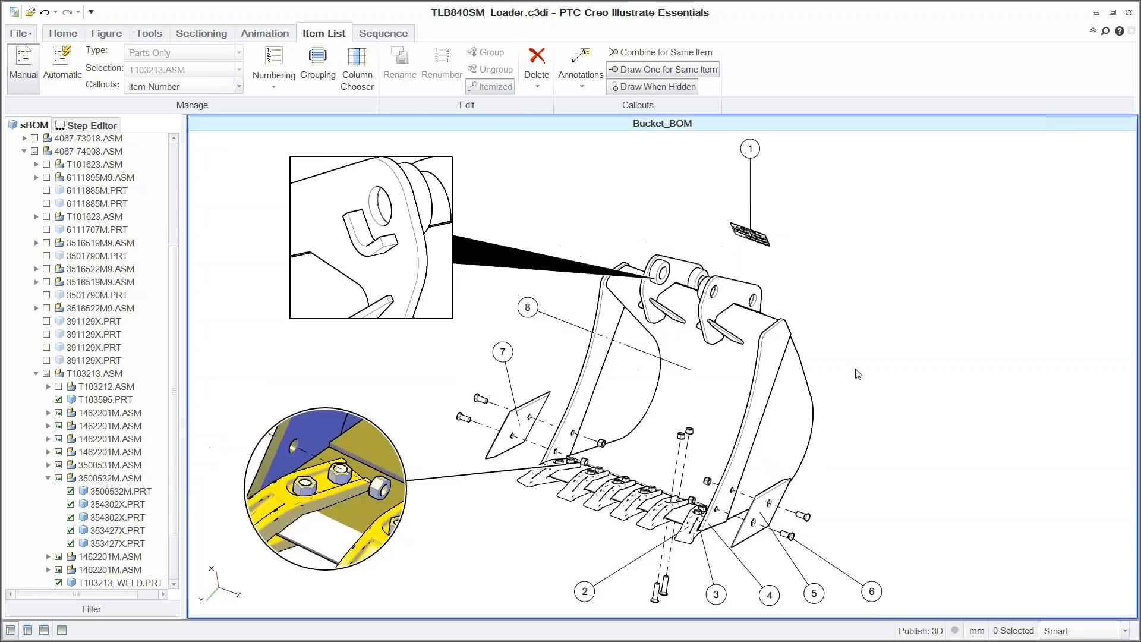
- Switch to Figure 1, the shaded view of the complete loader
click(106, 33)
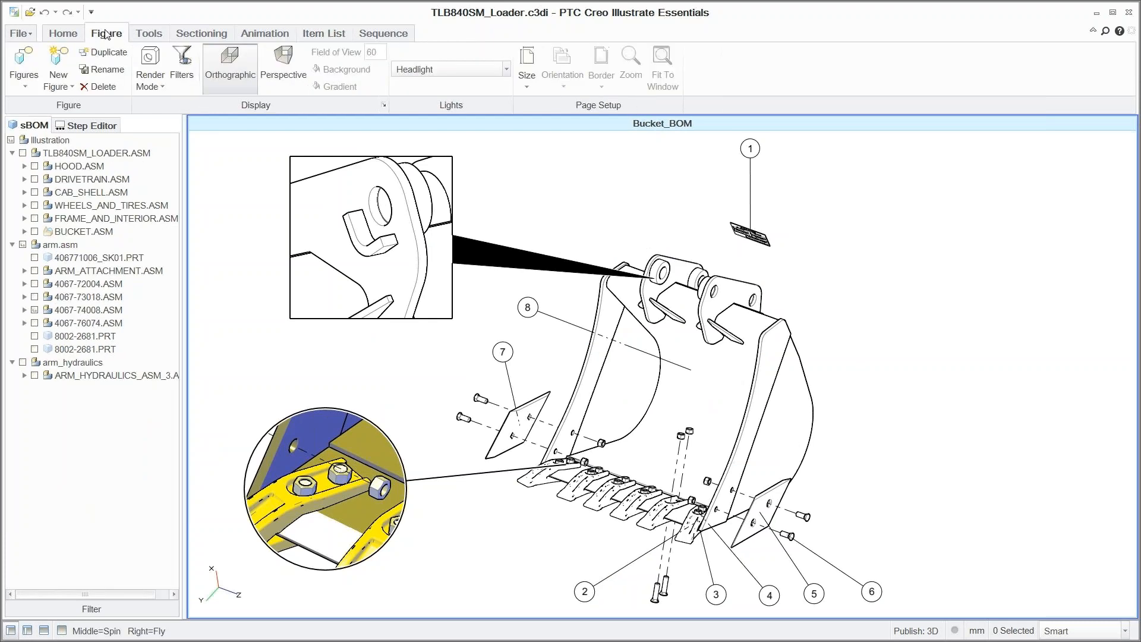
click(31, 88)
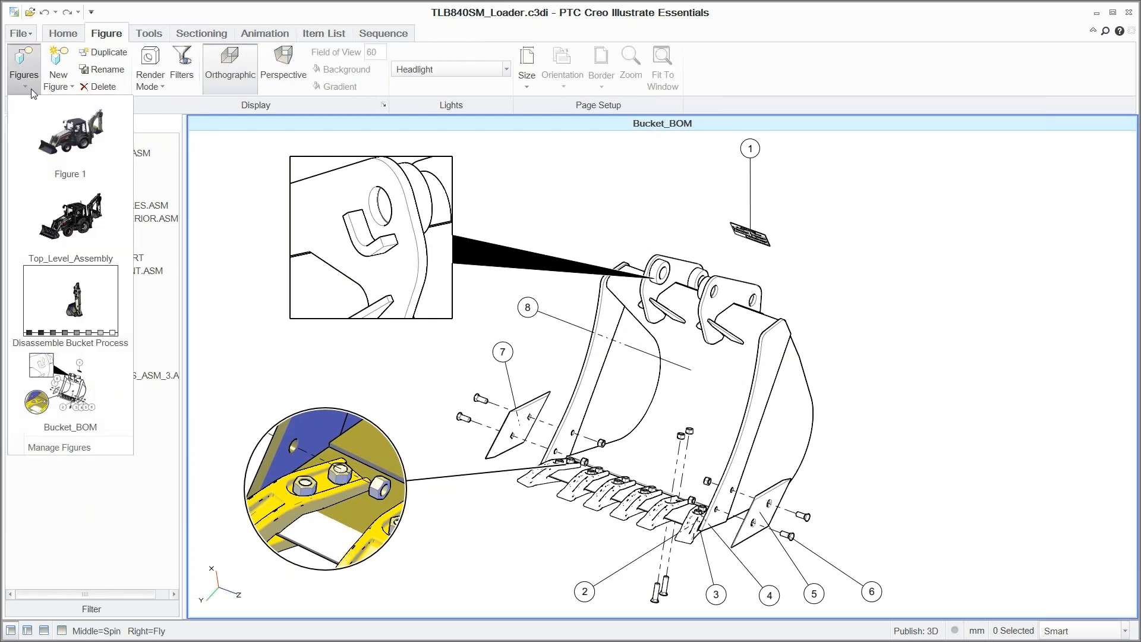
click(51, 113)
- Set the illustration's publish representation to 3D
click(20, 34)
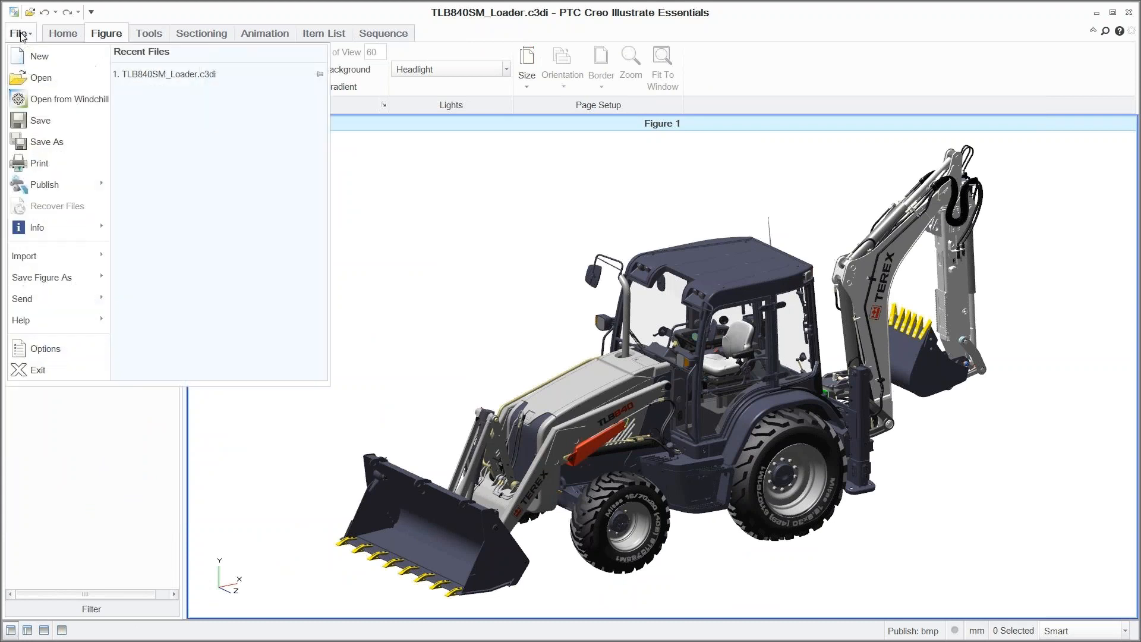
mouse_move(53, 185)
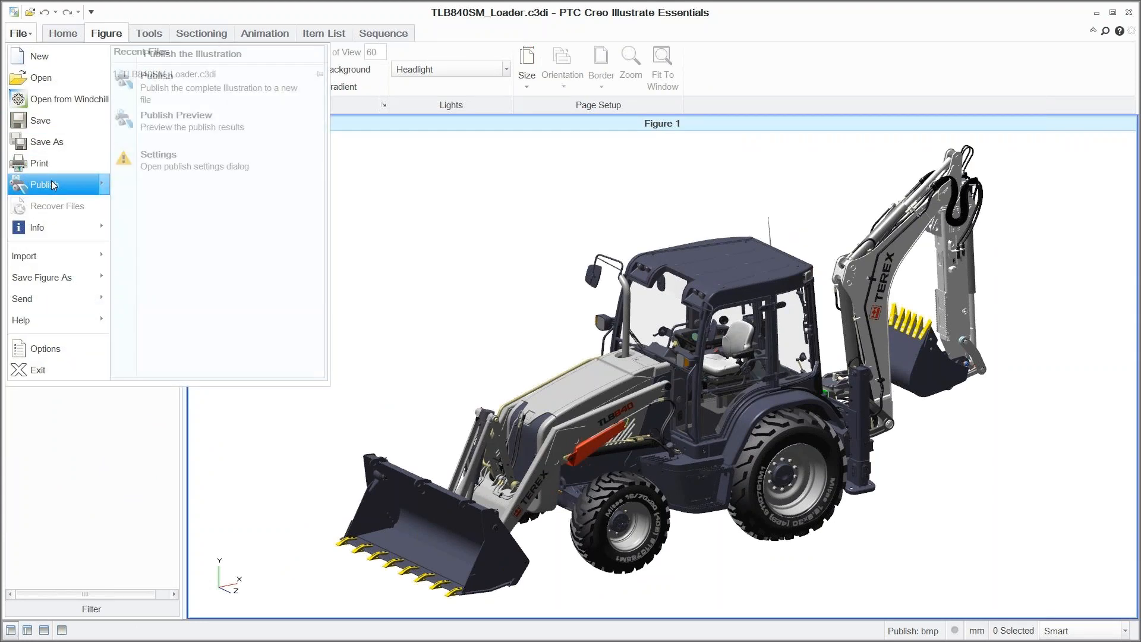
click(177, 169)
click(505, 229)
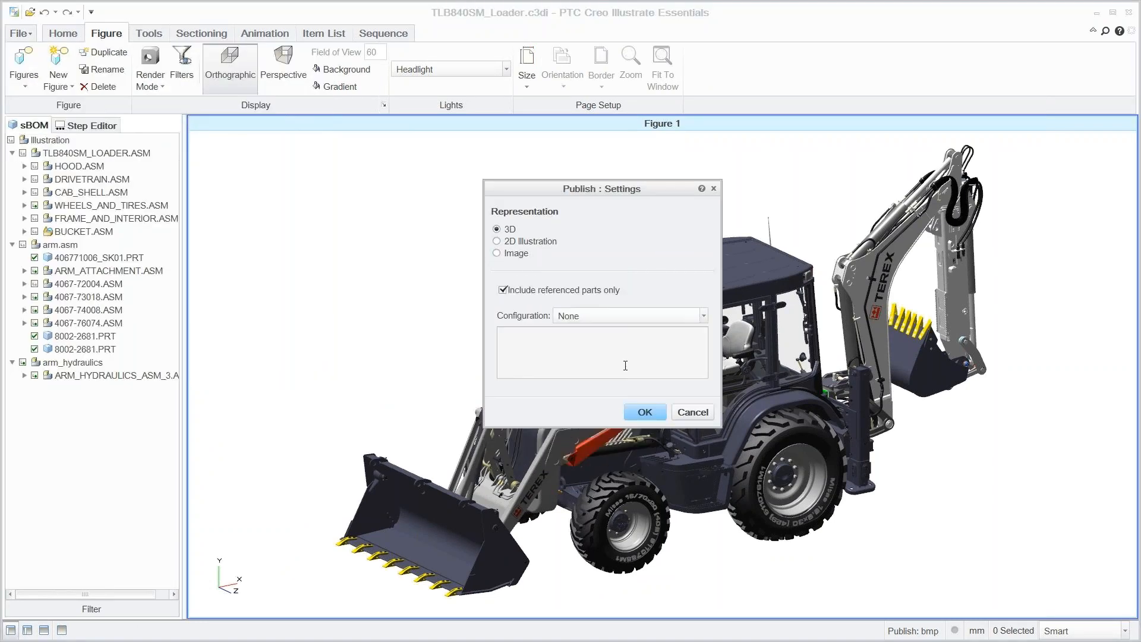
click(645, 412)
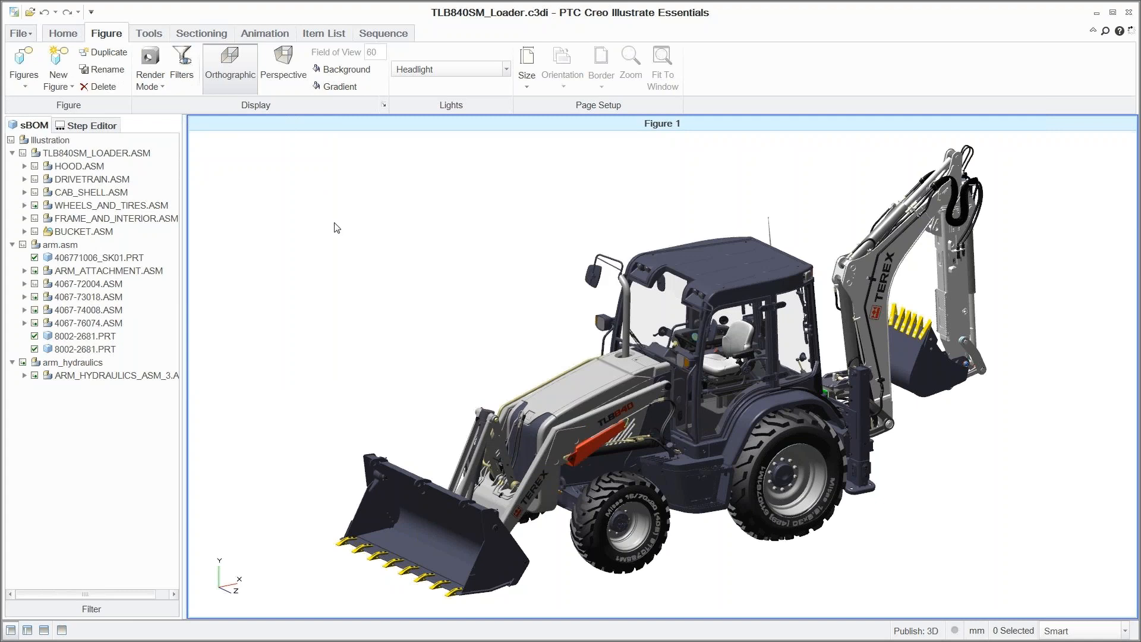
- Publish the complete illustration as the PVZ file tlb840sm_loader-publish-3D in the Publish folder
click(21, 33)
mouse_move(54, 185)
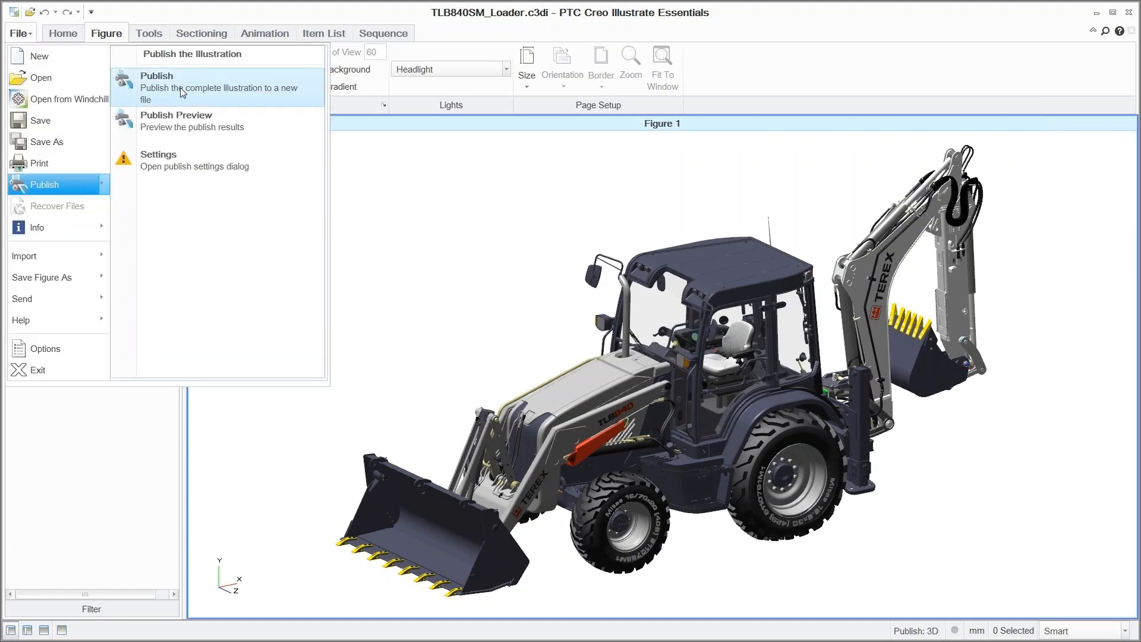
click(182, 89)
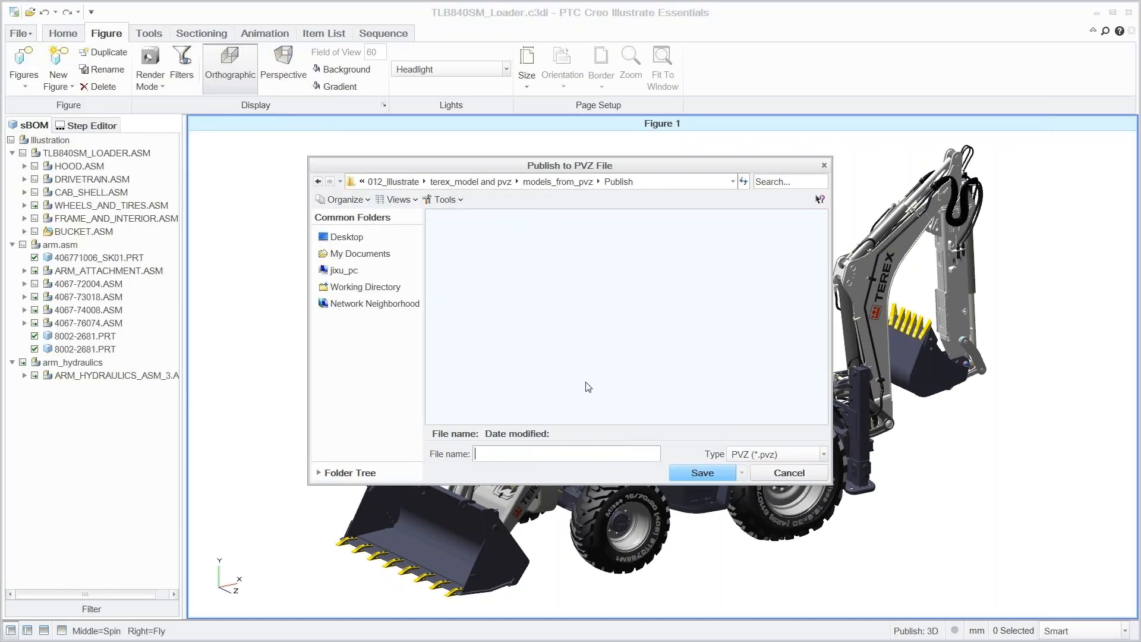
click(700, 474)
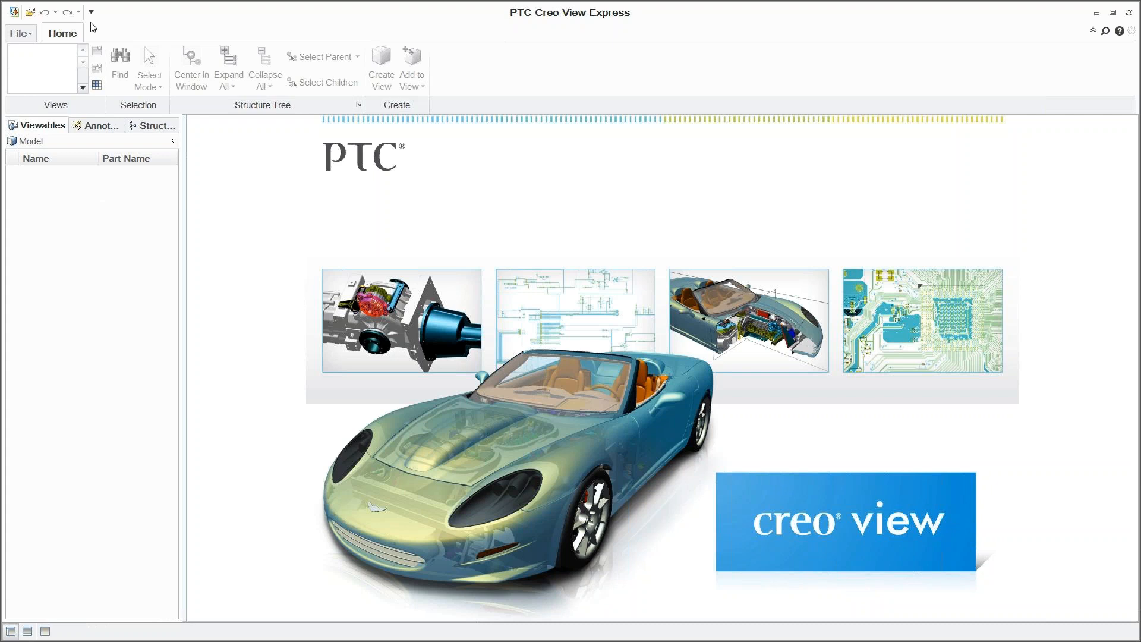
- Switch to PTC Creo View Express, open tlb840sm_loader-publish-3D.pvz from the working directory and display Figure 1
click(30, 12)
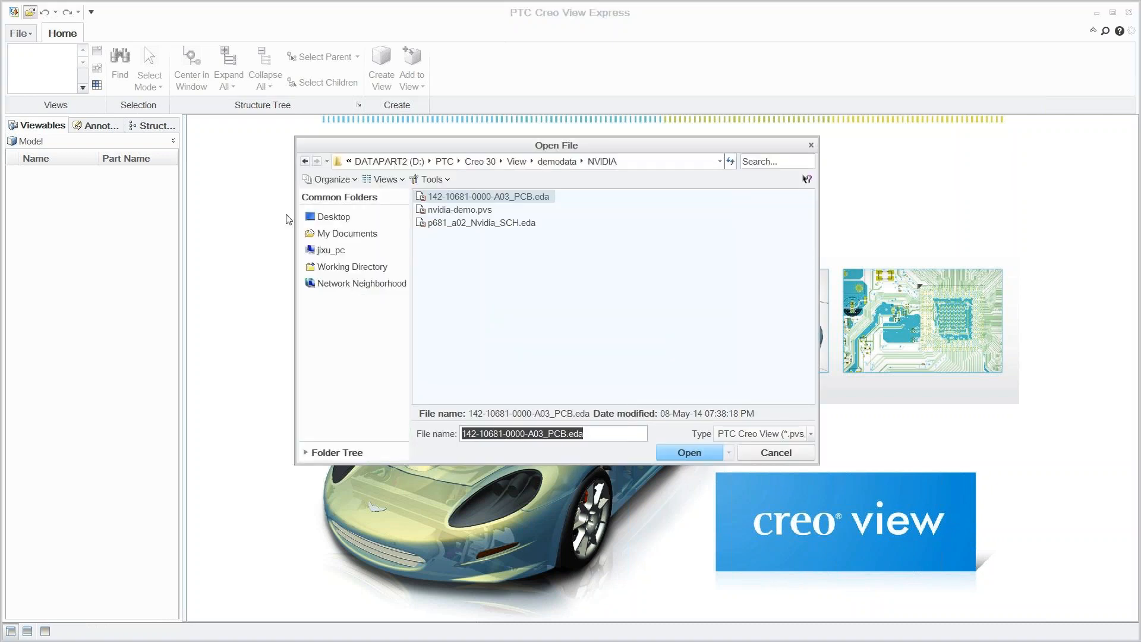
click(352, 266)
click(493, 198)
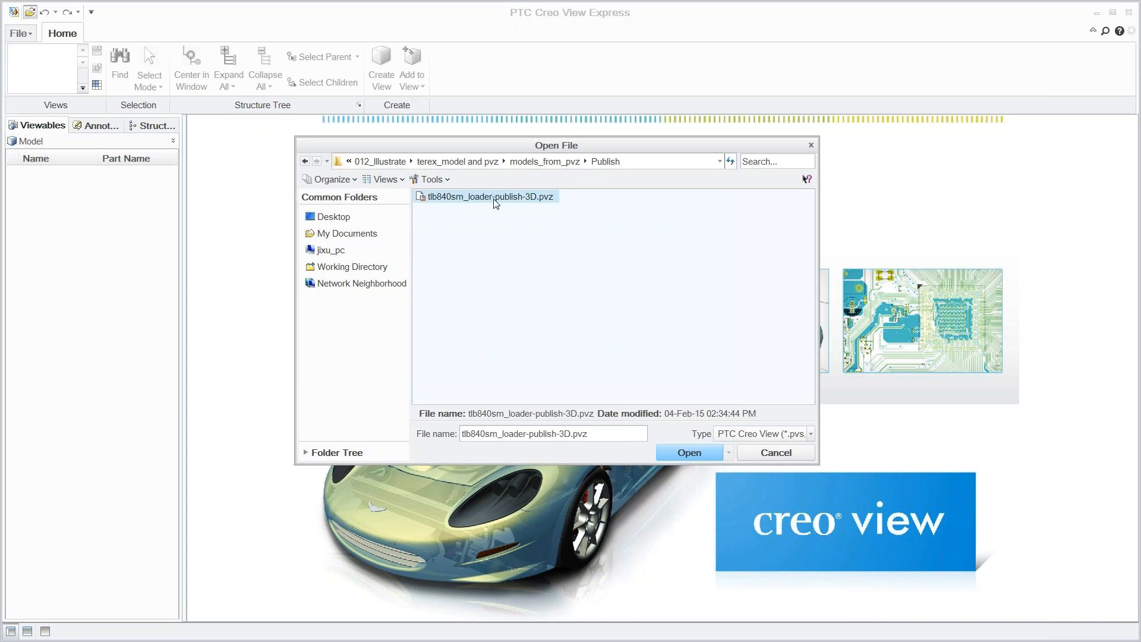
click(689, 453)
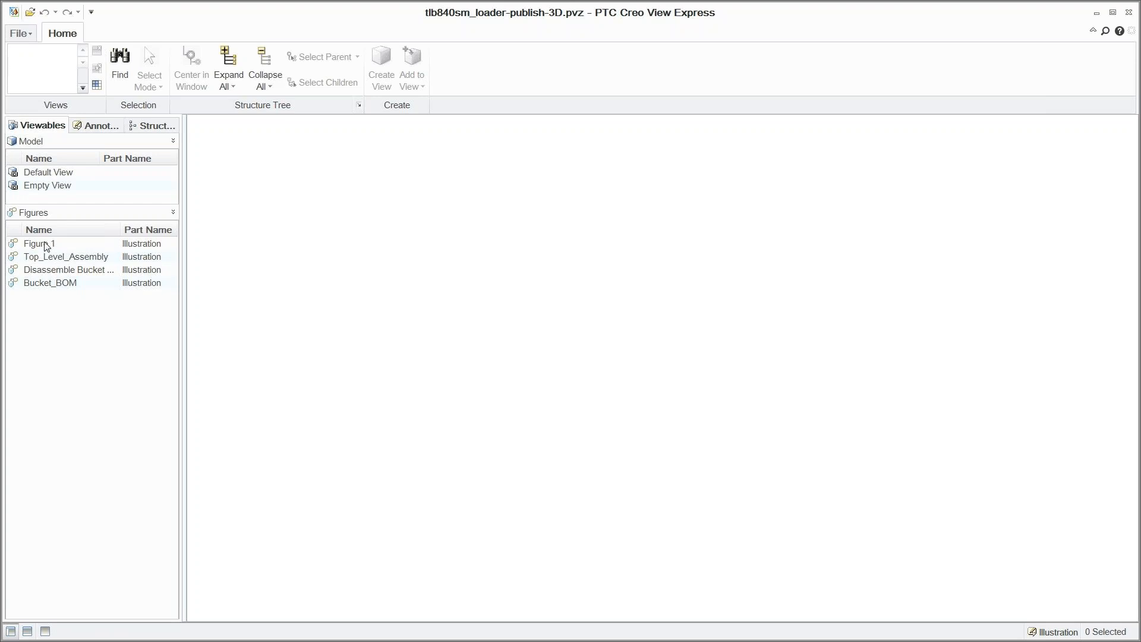
double_click(40, 244)
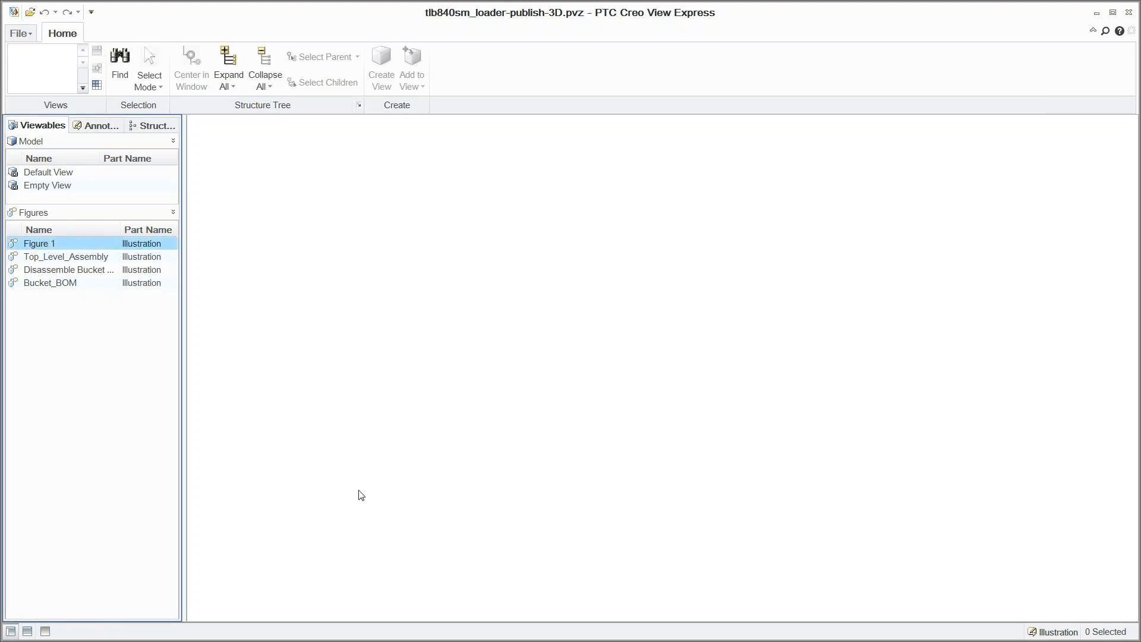
click(25, 128)
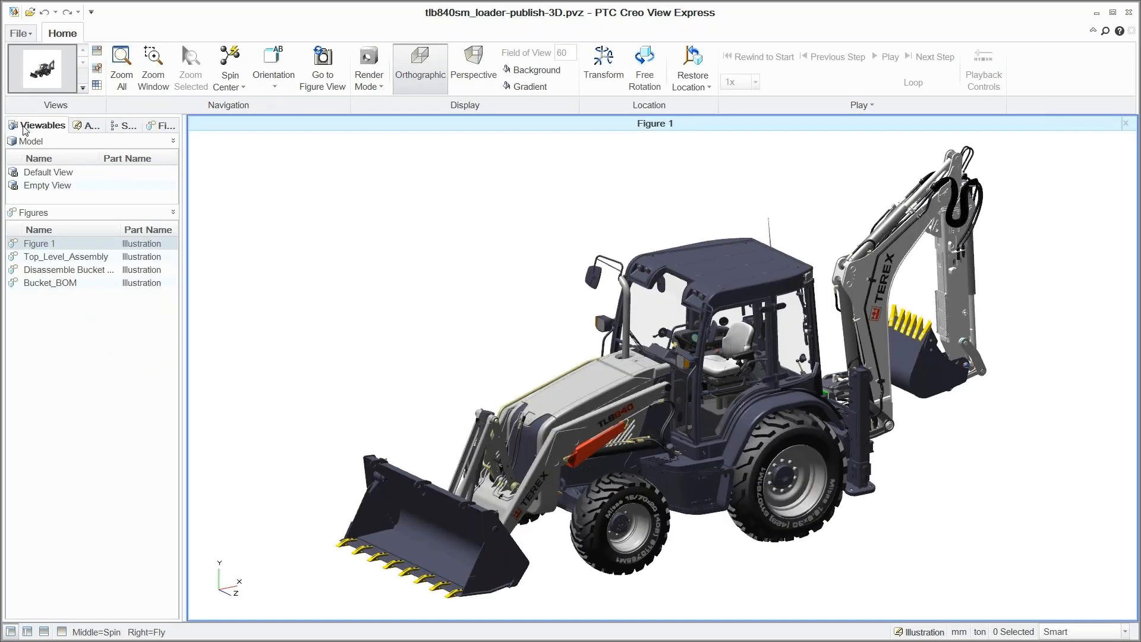
- Display the Bucket_BOM figure, followed by the Disassemble Bucket Process figure, and look at its playback options
double_click(32, 284)
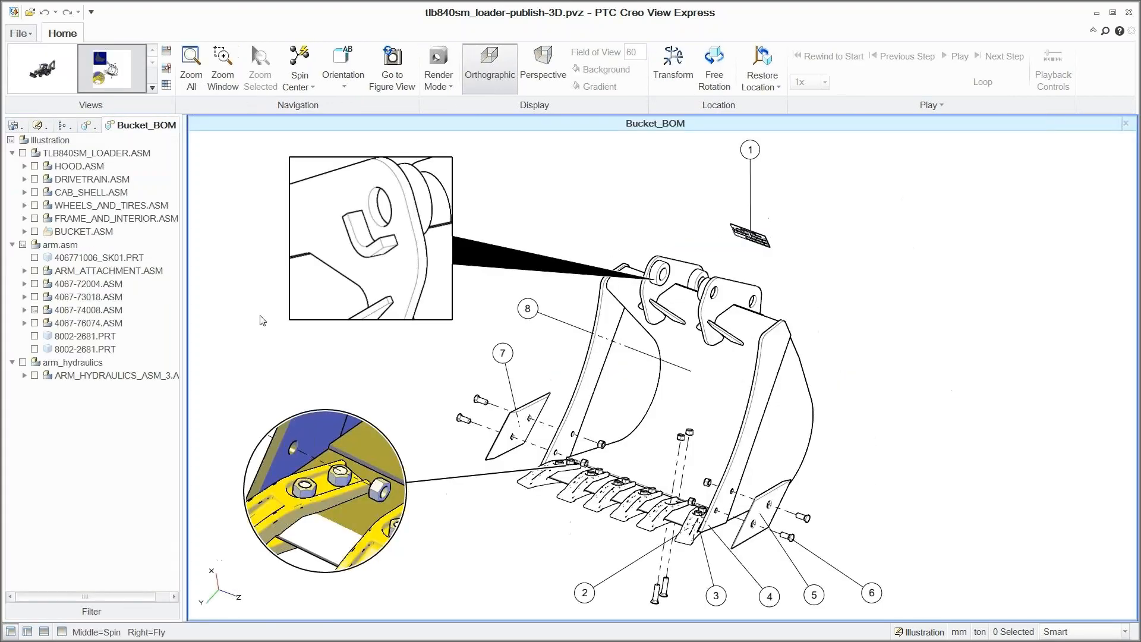
click(17, 128)
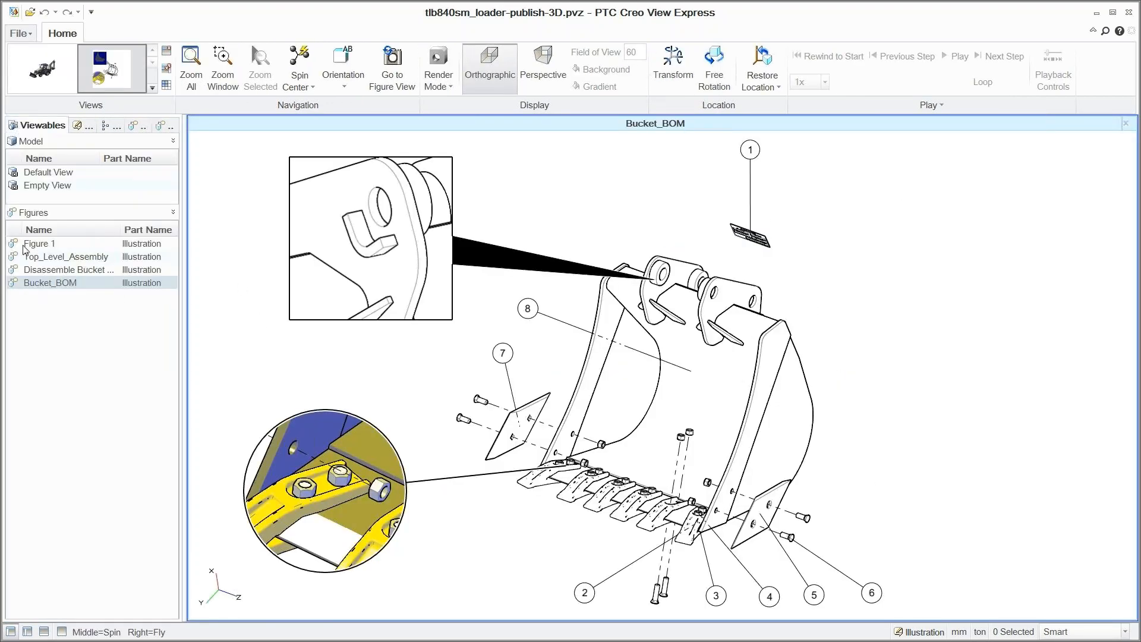
double_click(39, 271)
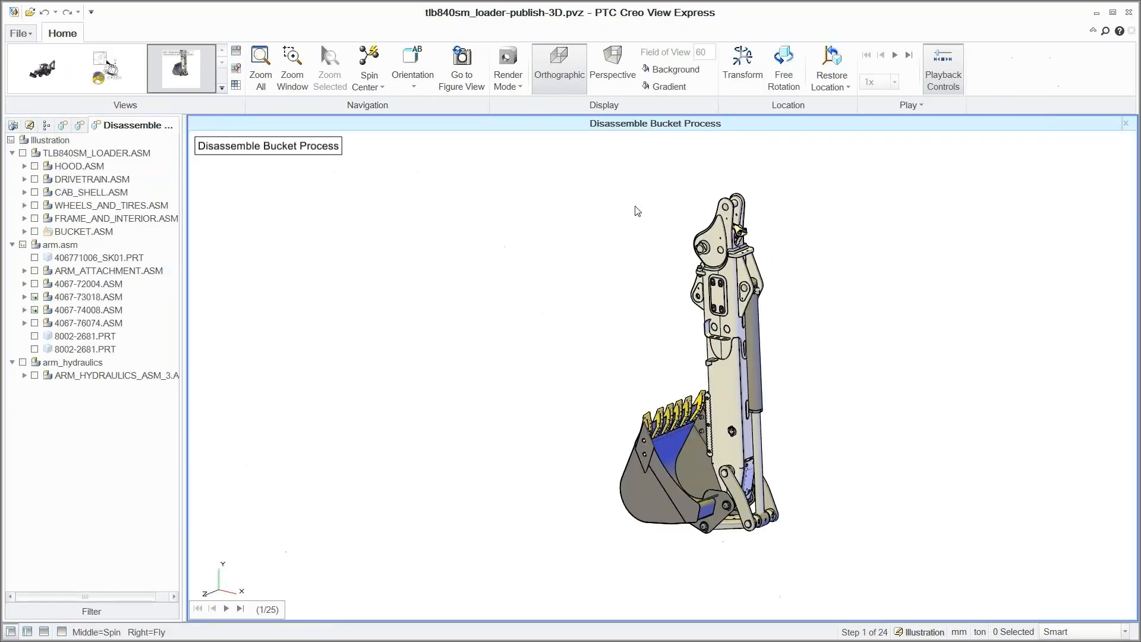
click(927, 107)
click(929, 123)
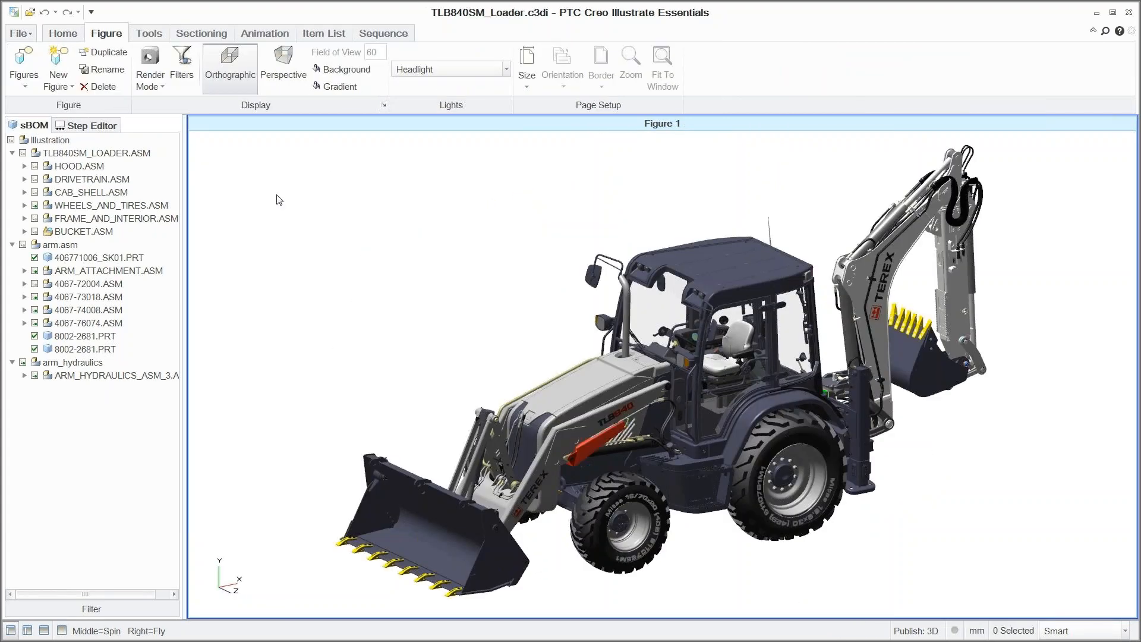
- Switch to PTC Creo Illustrate and set the illustration's publish representation to 2D Illustration in CGM format
click(21, 34)
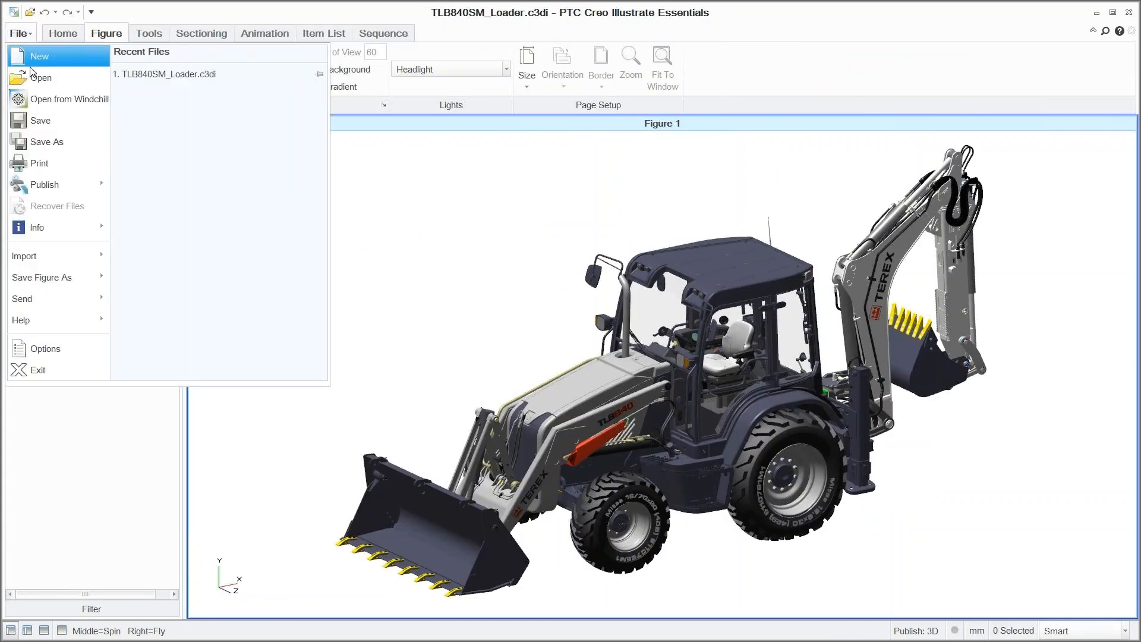
mouse_move(49, 178)
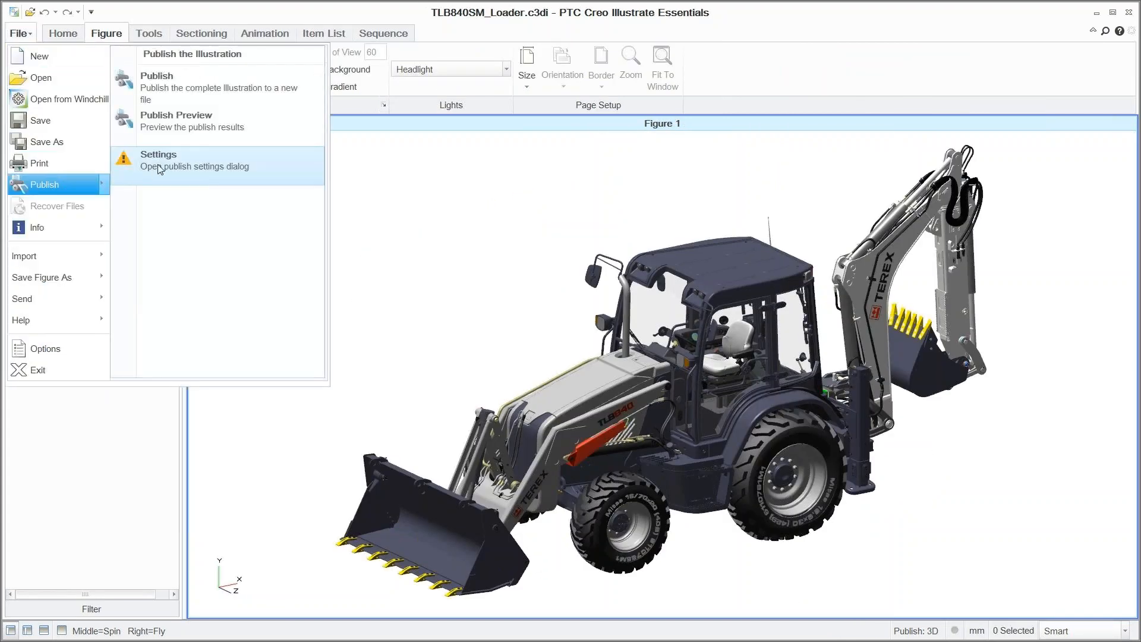
click(160, 167)
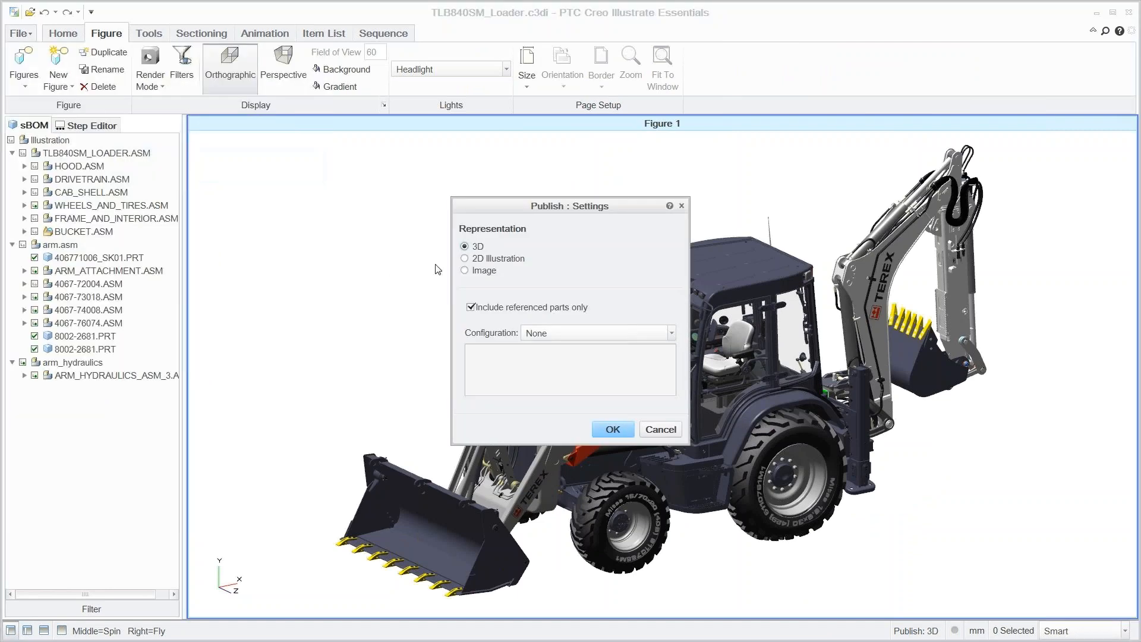
click(464, 258)
click(612, 537)
- Publish the complete illustration as the PVZ file tlb840sm_loader-publish-2D in the Publish folder
click(19, 33)
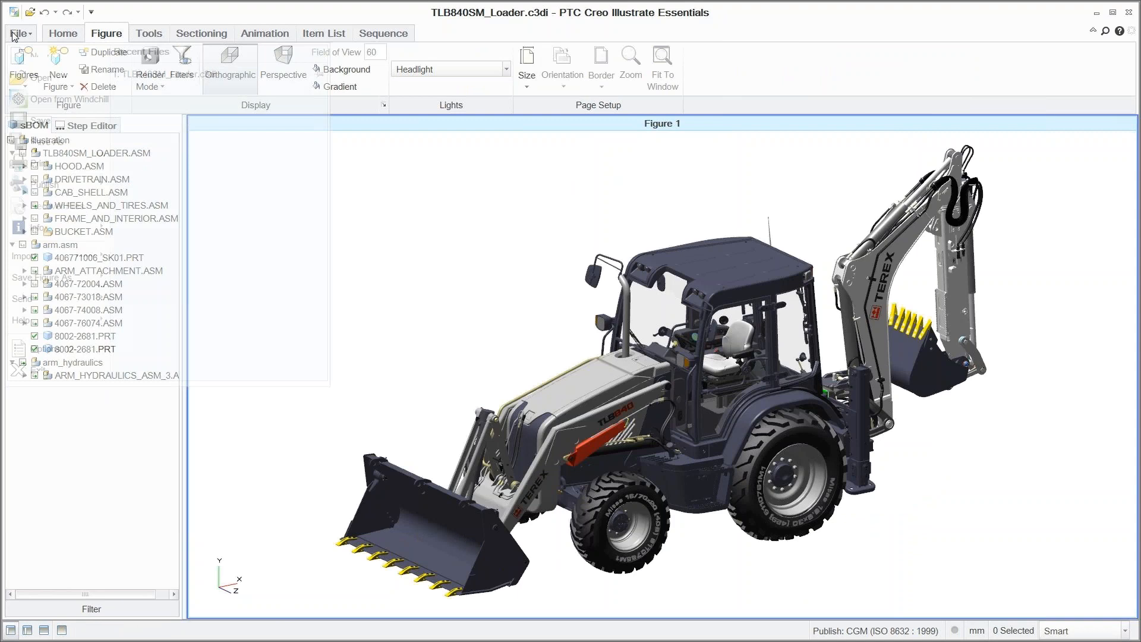
mouse_move(44, 184)
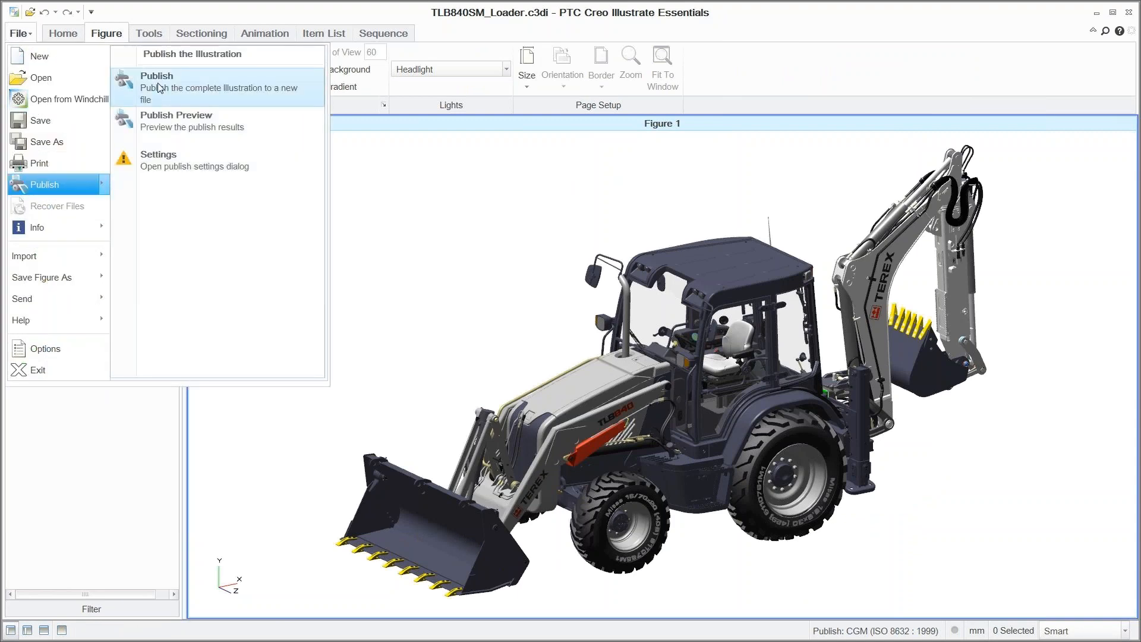
click(145, 94)
double_click(455, 222)
text(tlb840sm_loader-publish-2D)
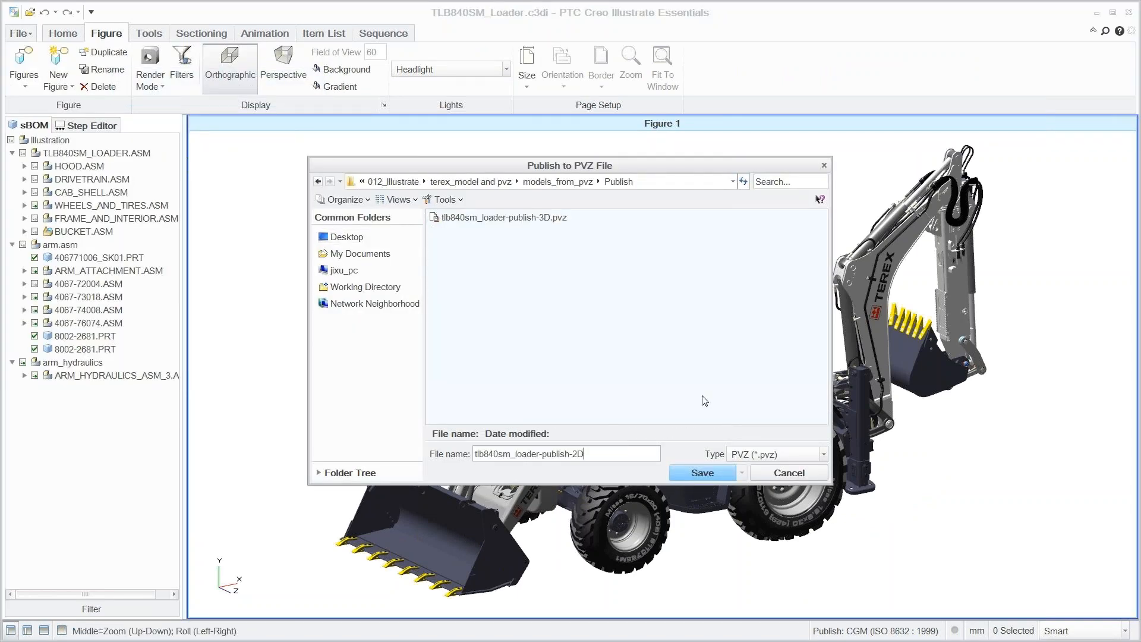
click(700, 472)
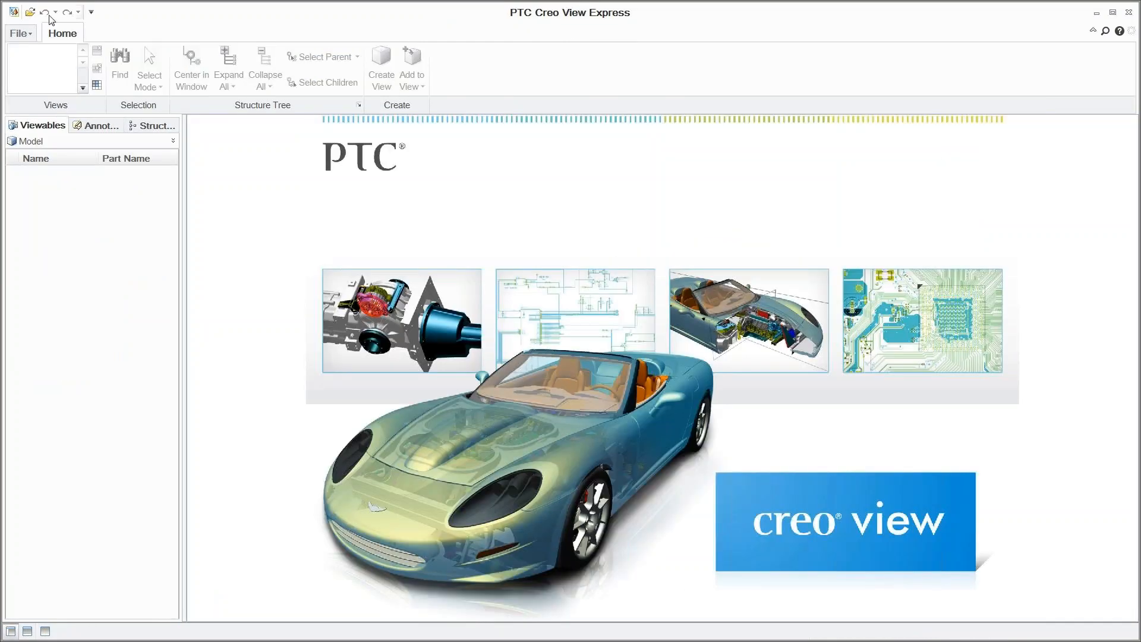
- Switch to PTC Creo View Express and open tlb840sm_loader-publish-2D.pvz from the Publish folder
click(30, 12)
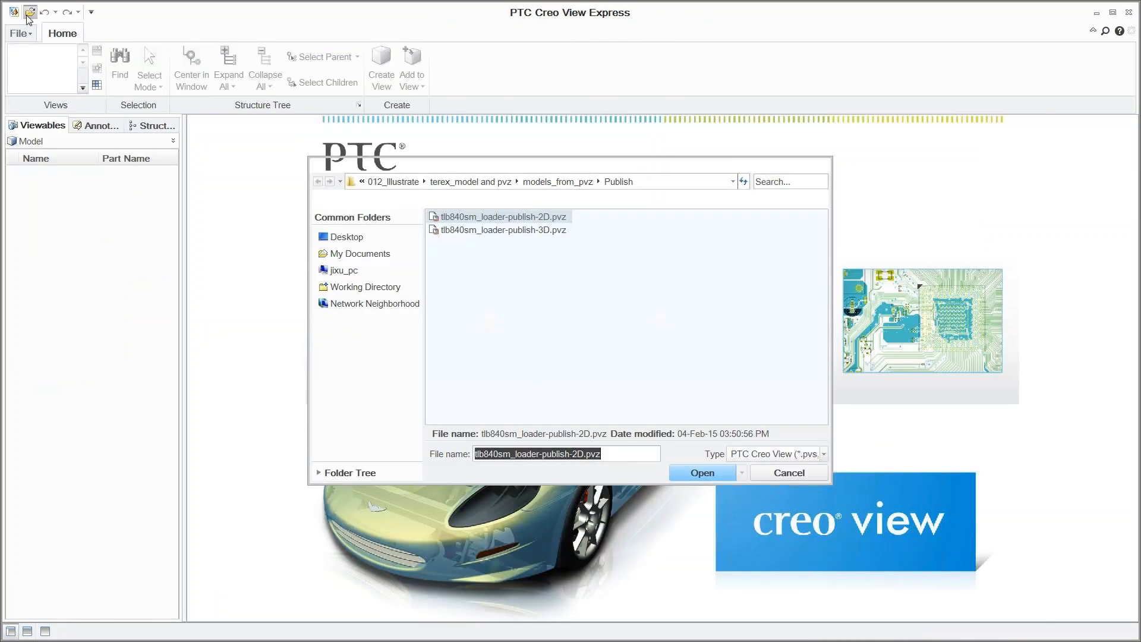
click(492, 217)
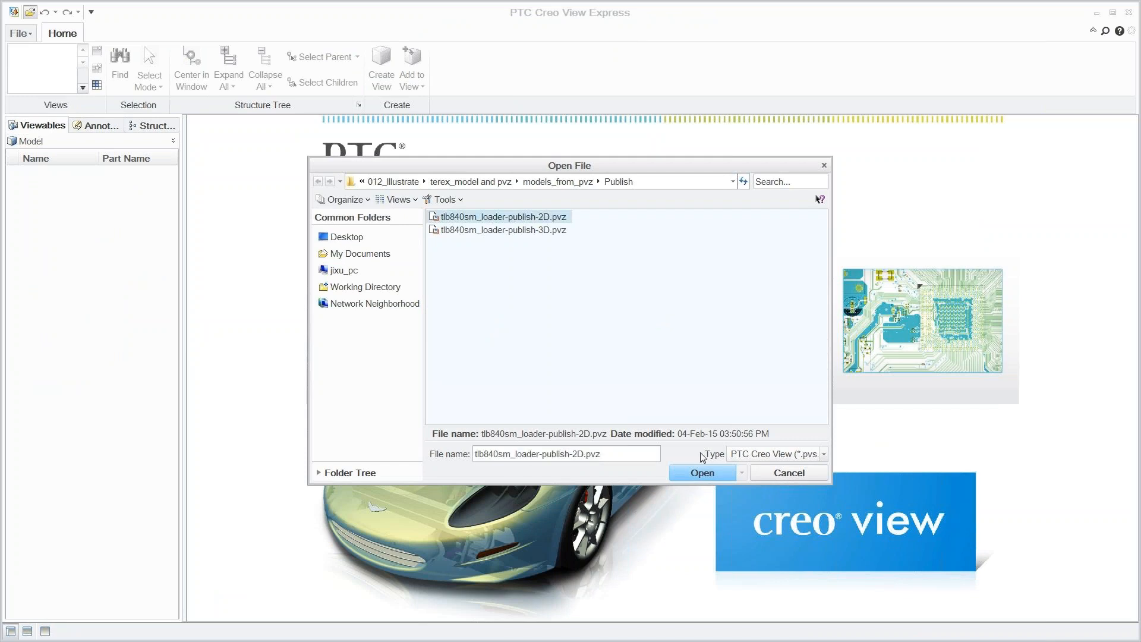
click(702, 473)
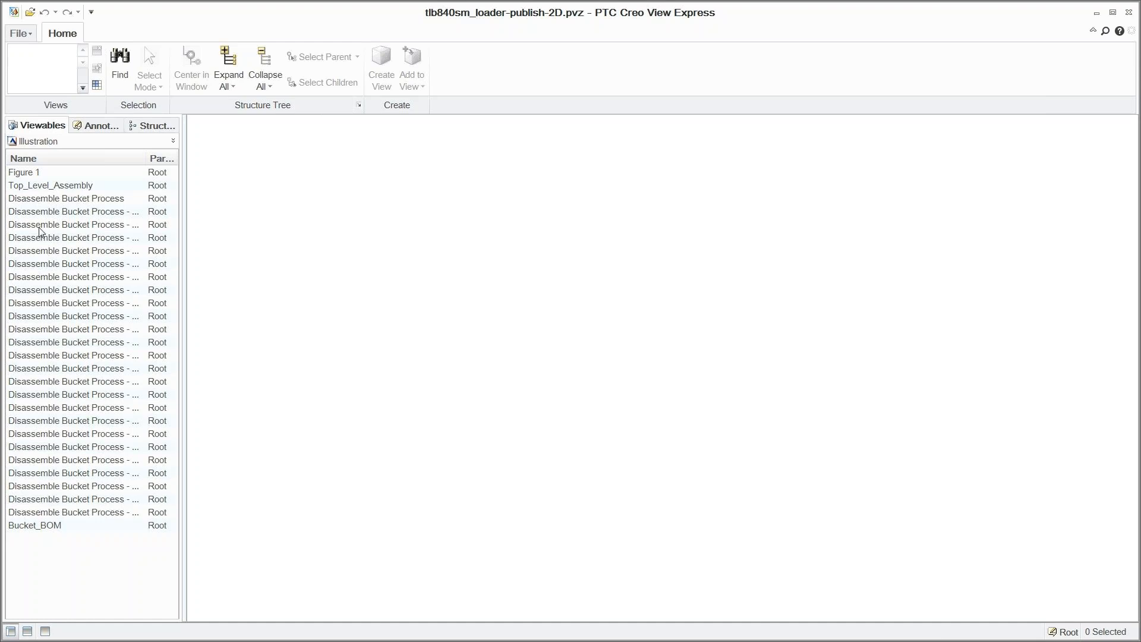
- View the 2D illustrations Figure 1, Top_Level_Assembly, Disassemble Bucket Process and Bucket_BOM one after another
click(36, 174)
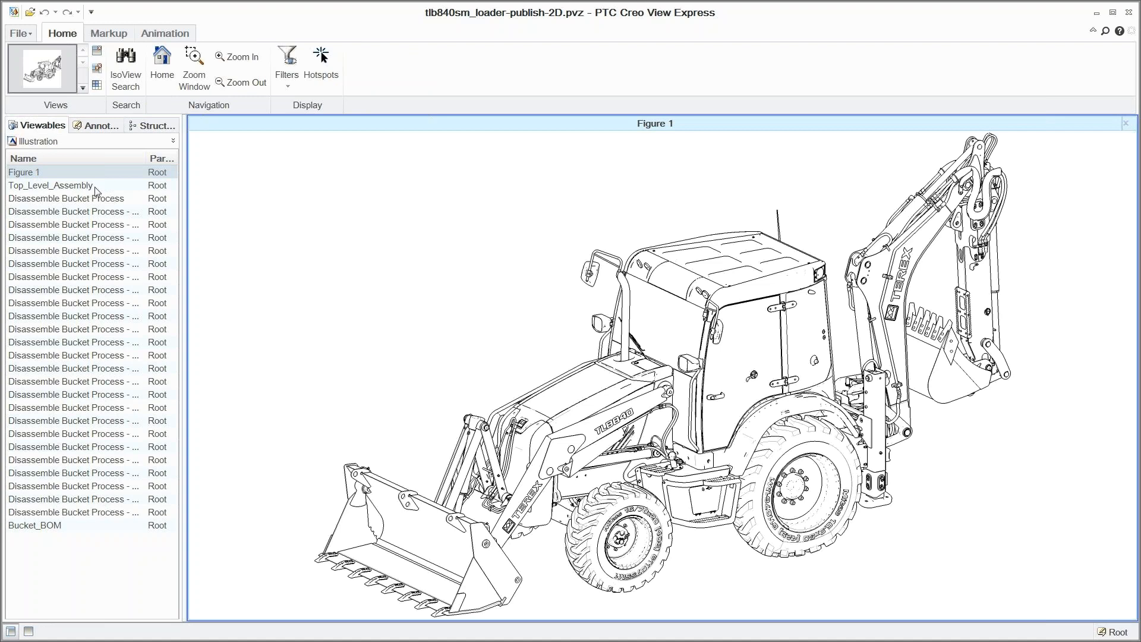
click(67, 186)
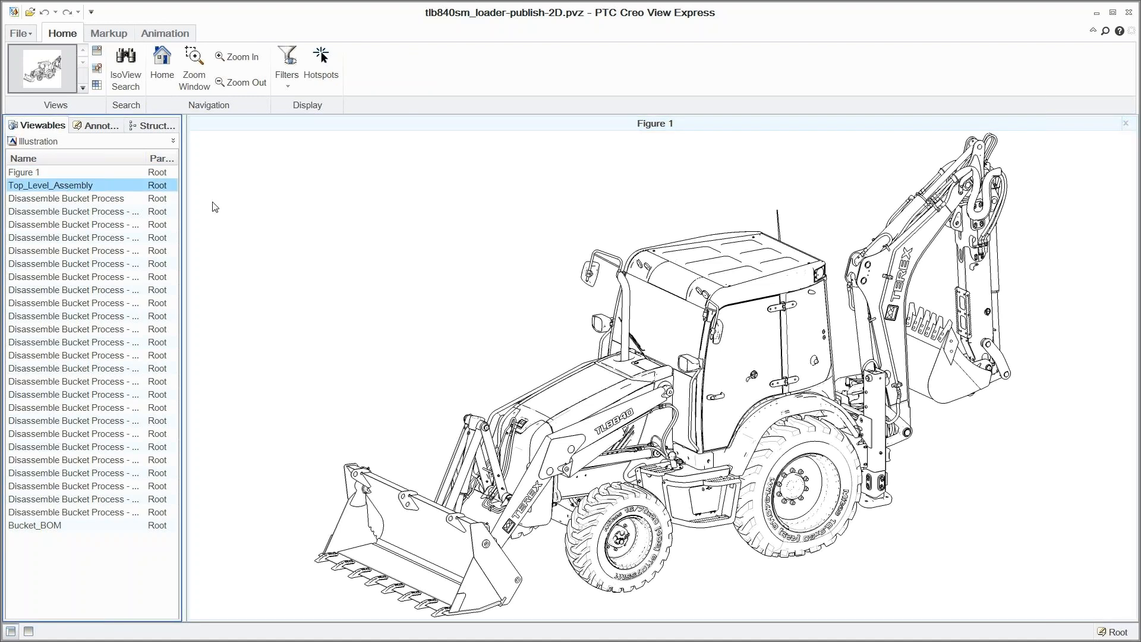
click(84, 200)
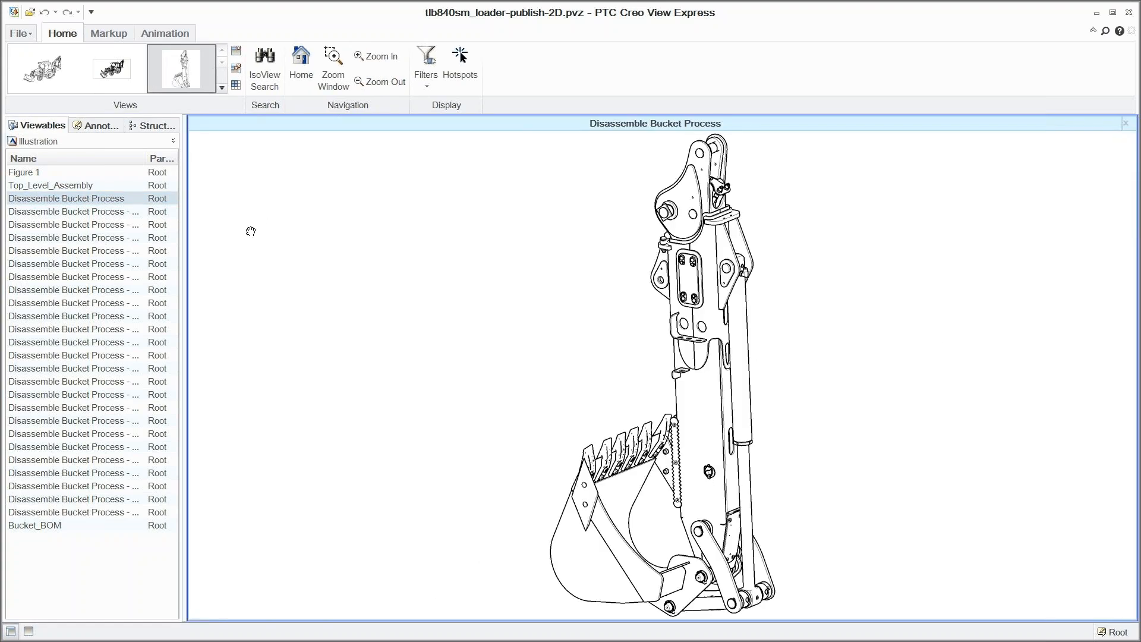
click(52, 526)
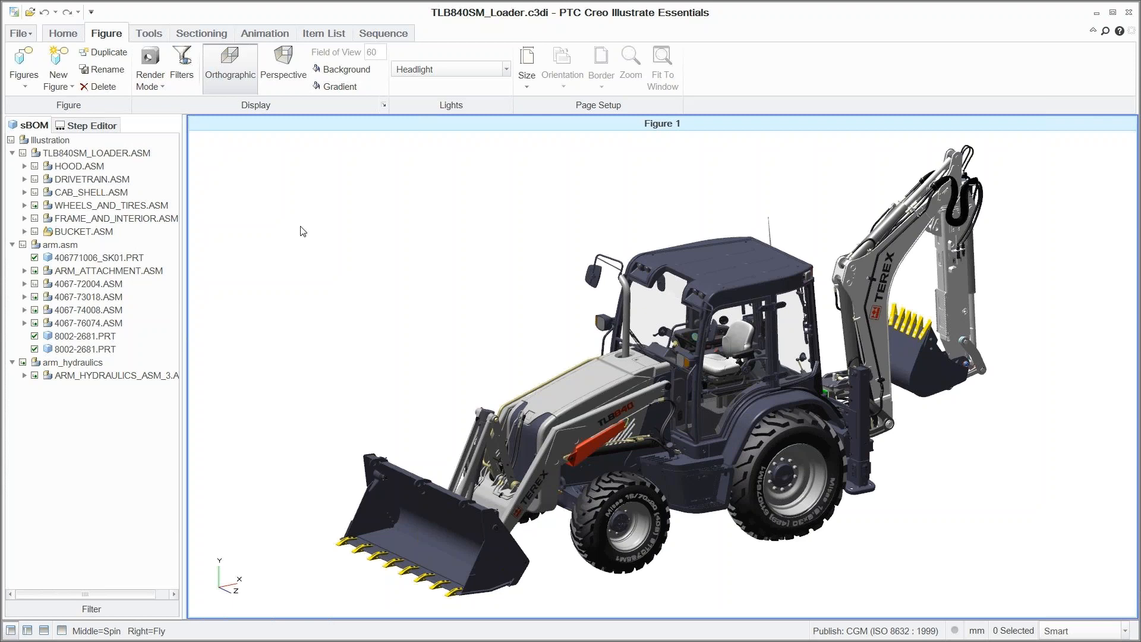
- Switch to PTC Creo Illustrate, display the Bucket_BOM figure and copy all rows of its item list, items 1 to 8
click(24, 64)
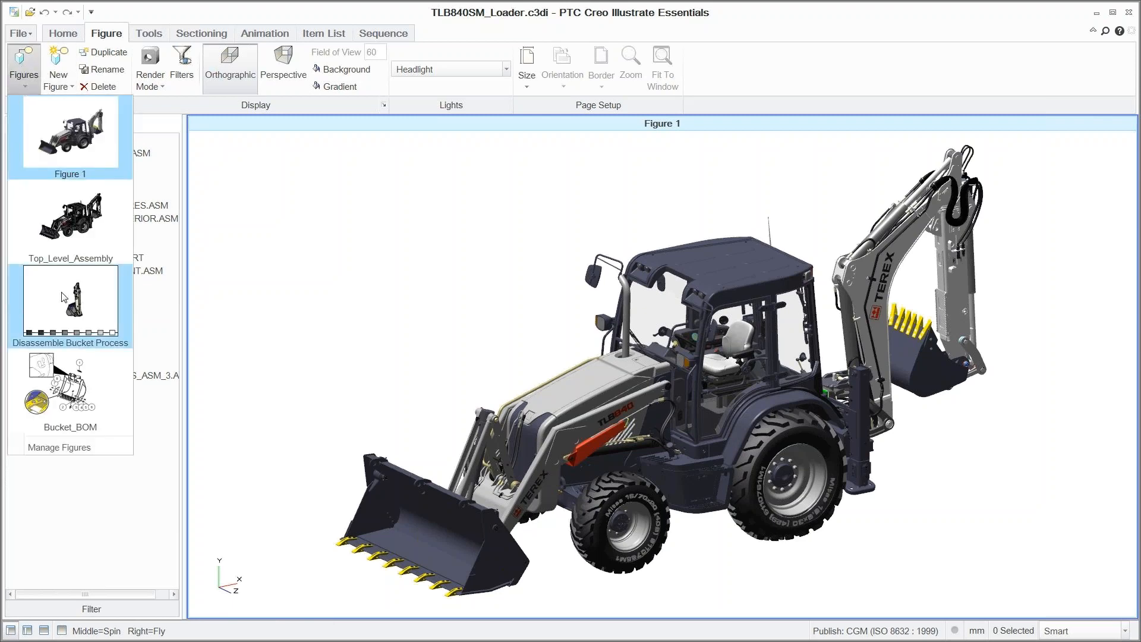
click(47, 380)
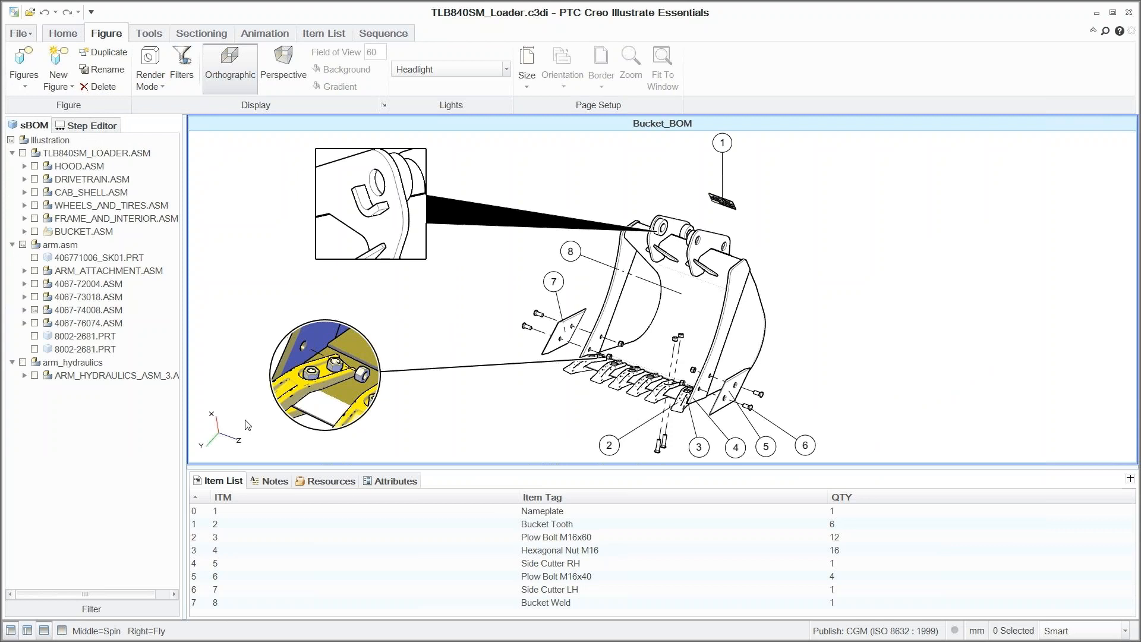
drag(254, 513, 280, 610)
right_click(279, 611)
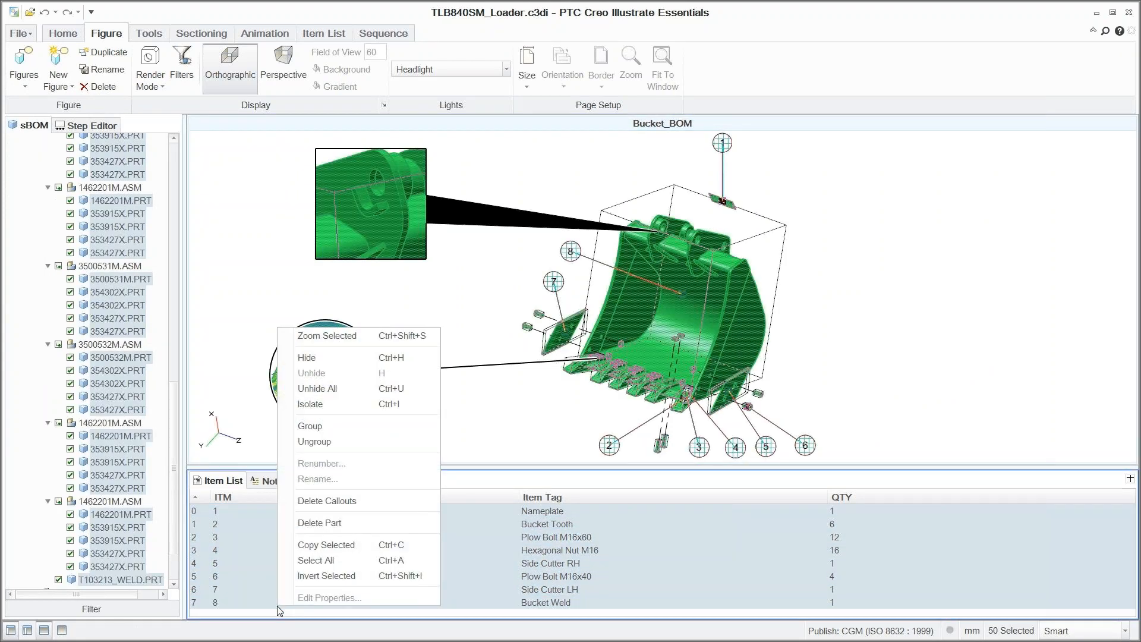
click(312, 545)
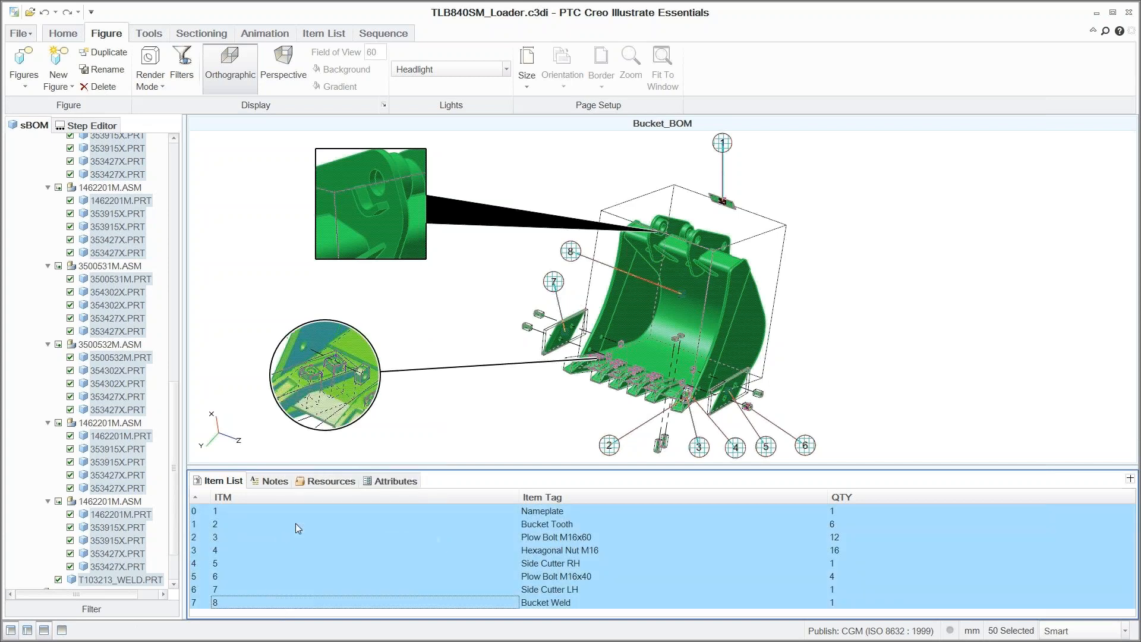
click(205, 309)
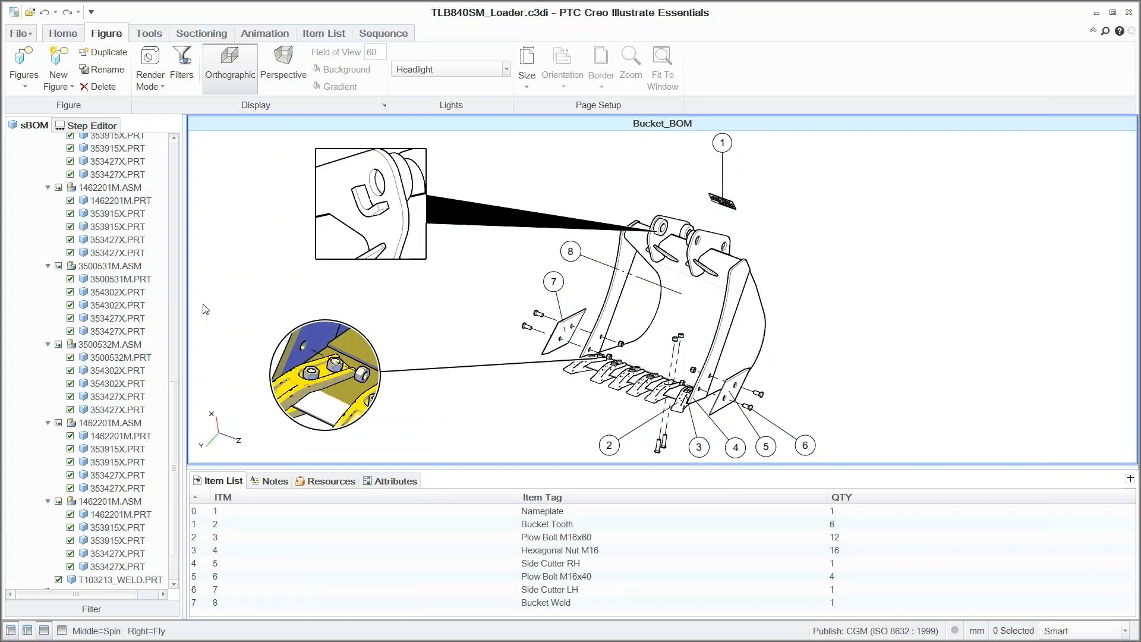
- Save the Bucket_BOM figure as a PDF image file named Bucket_BOM in the Publish folder
click(18, 34)
mouse_move(42, 277)
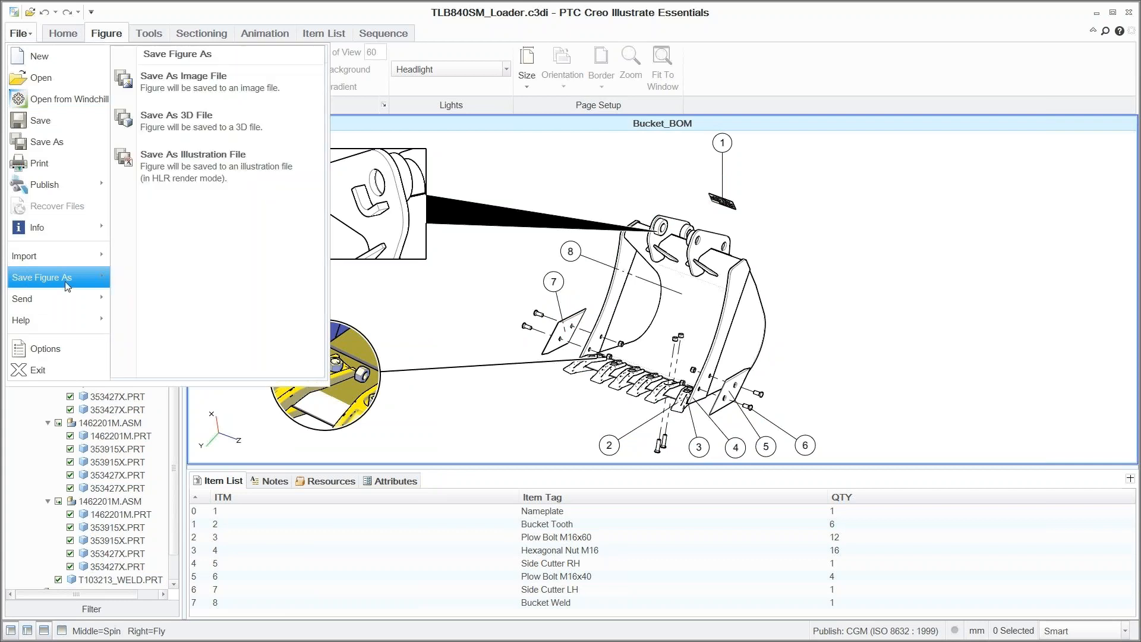
click(184, 83)
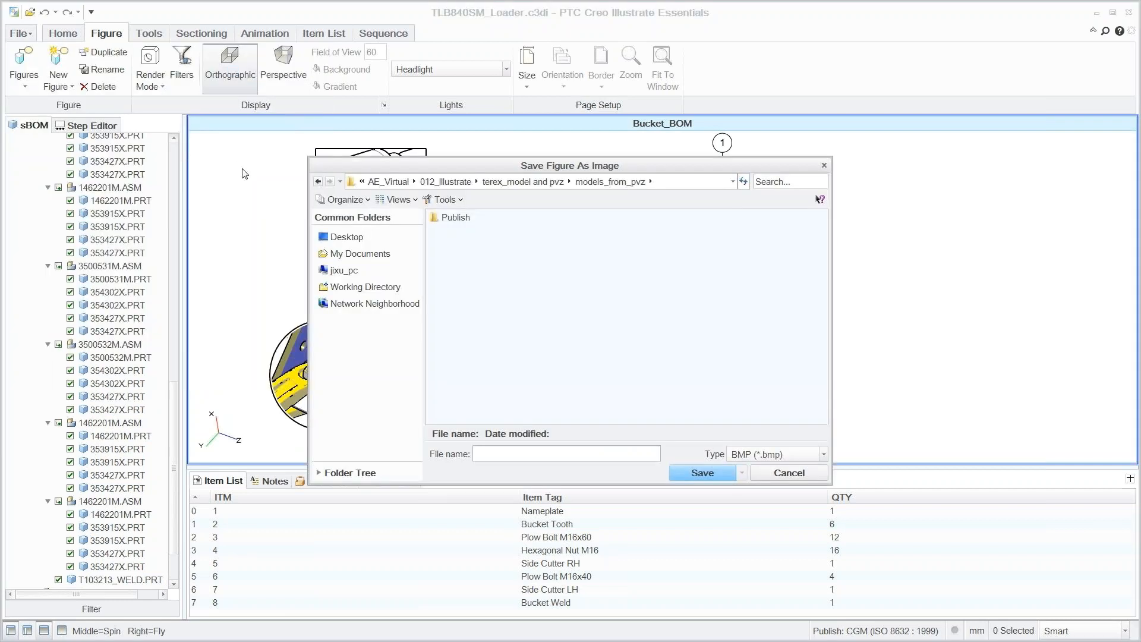
double_click(455, 218)
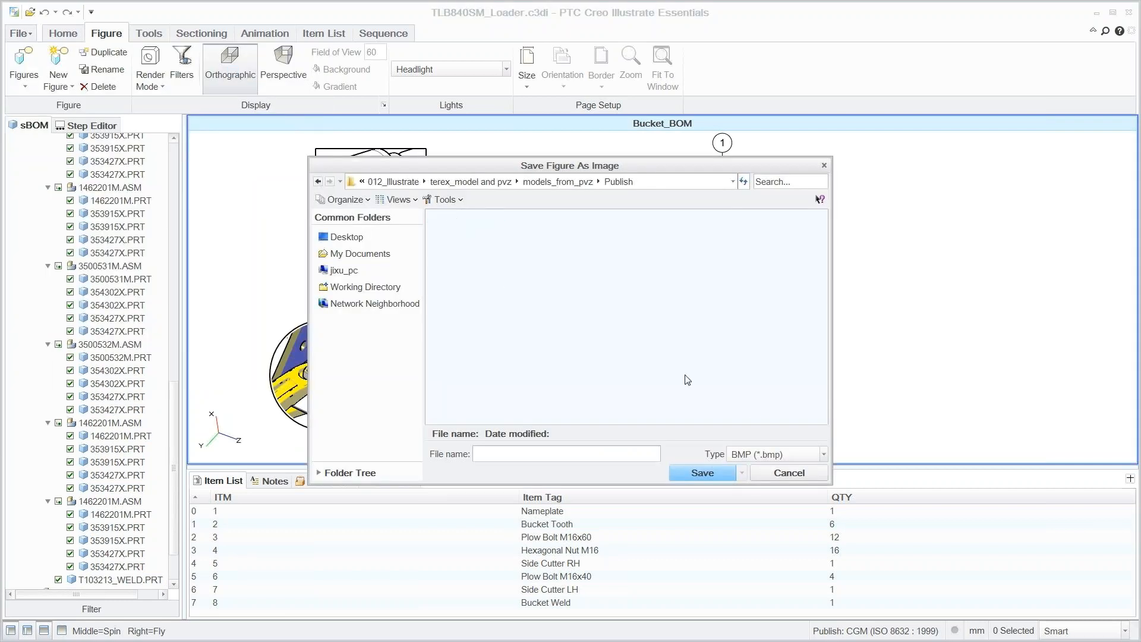
click(799, 456)
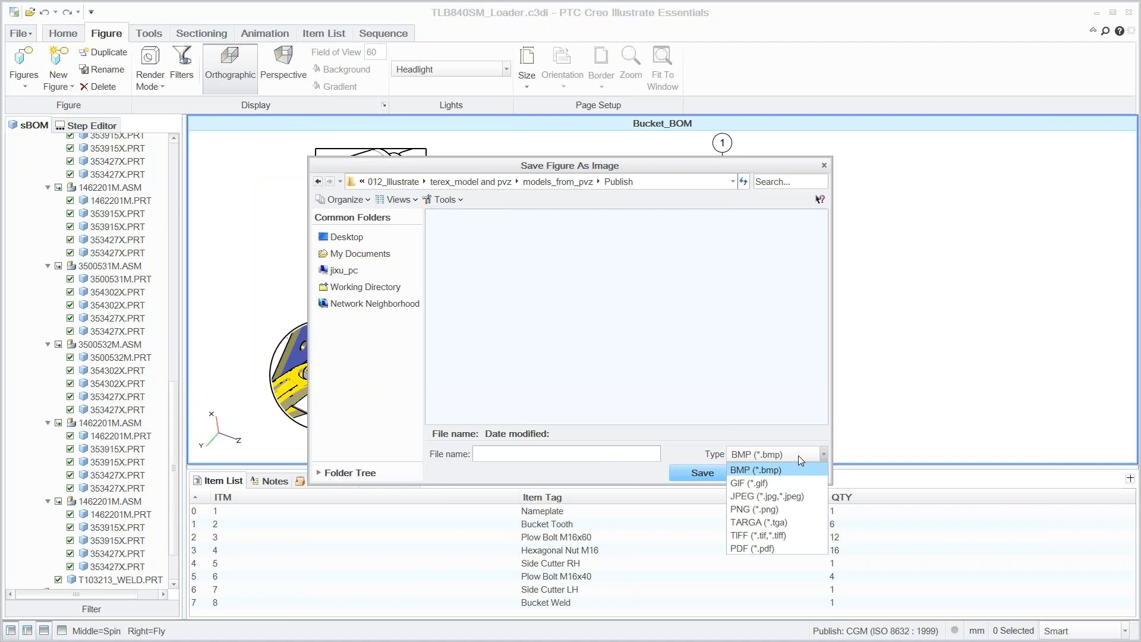
click(789, 546)
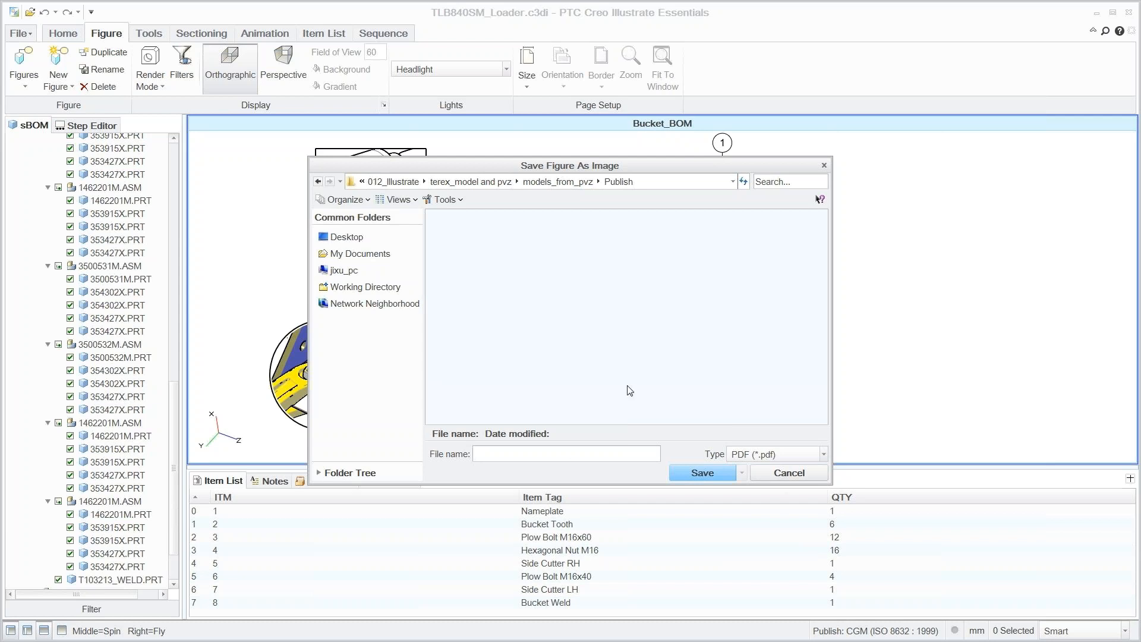
text(Bucket_BOM)
click(699, 474)
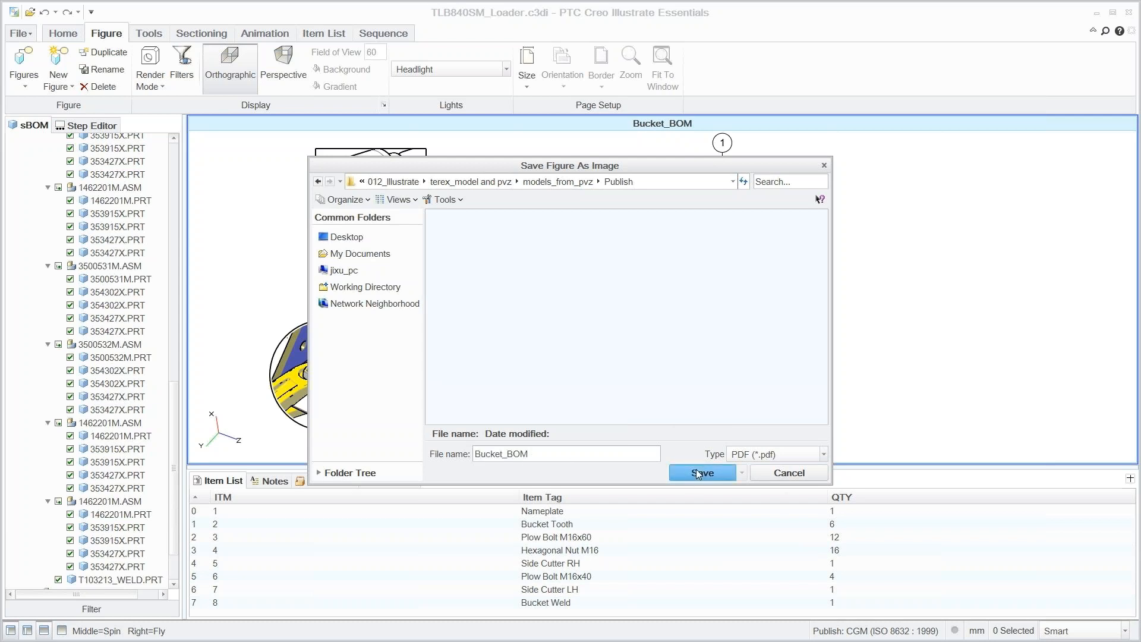
- Export the PDF at A4 page size, Landscape orientation and 300 pixels/inch, with the PDF viewer launched on saving
click(658, 291)
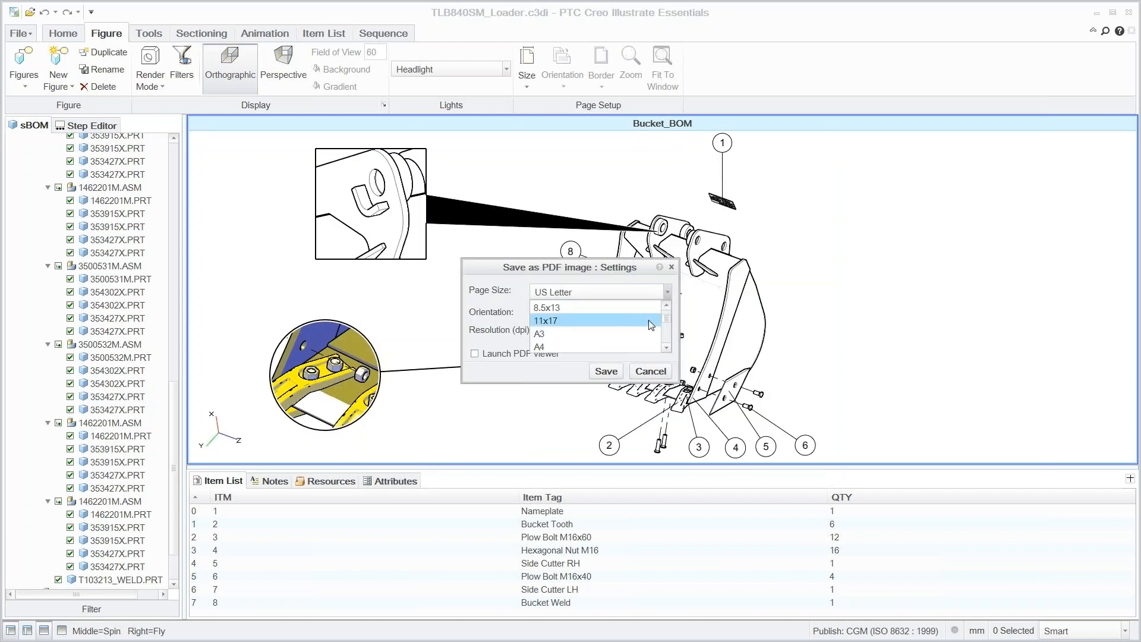
click(619, 345)
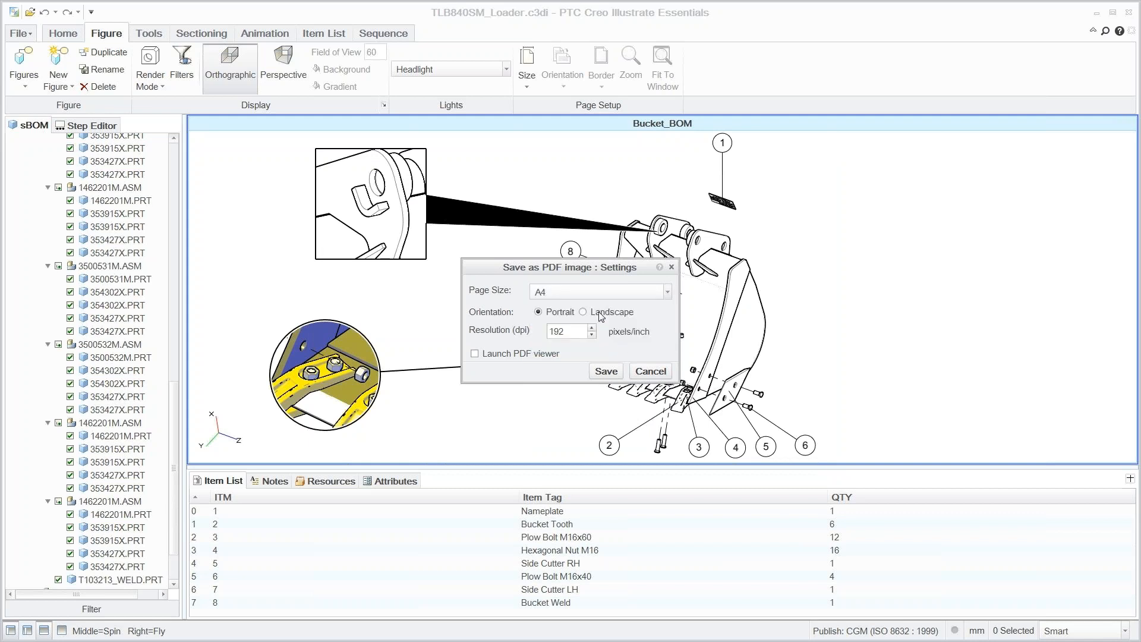
double_click(565, 331)
text(300)
click(475, 354)
click(606, 371)
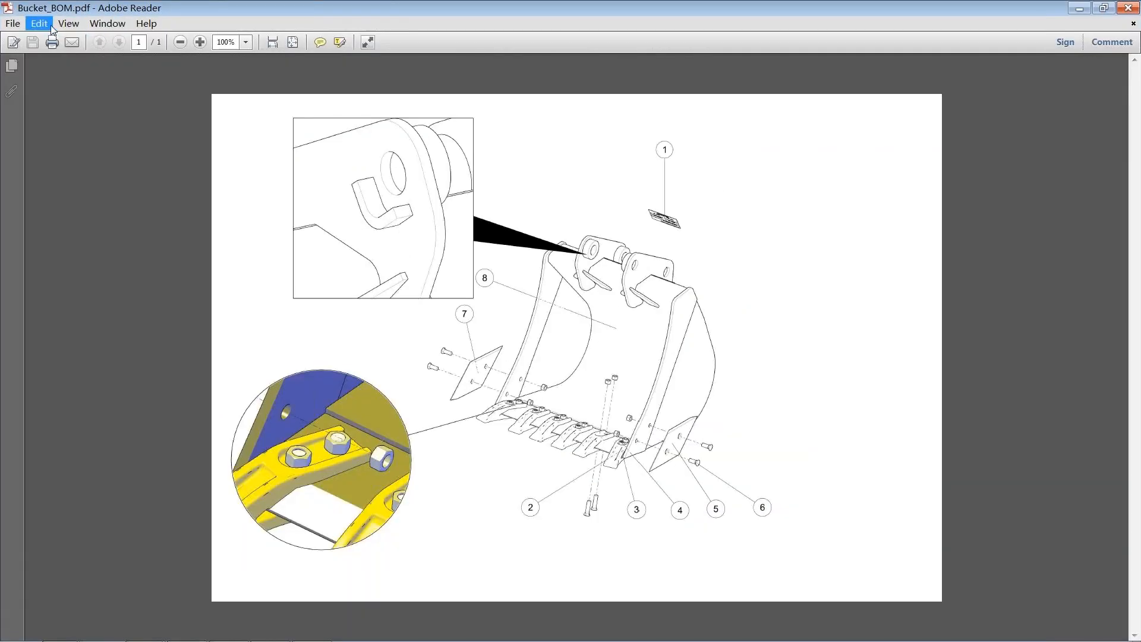
- Paste the copied item list onto the Bucket_BOM.pdf page in Adobe Reader, in the blank area beside the exploded bucket
click(39, 24)
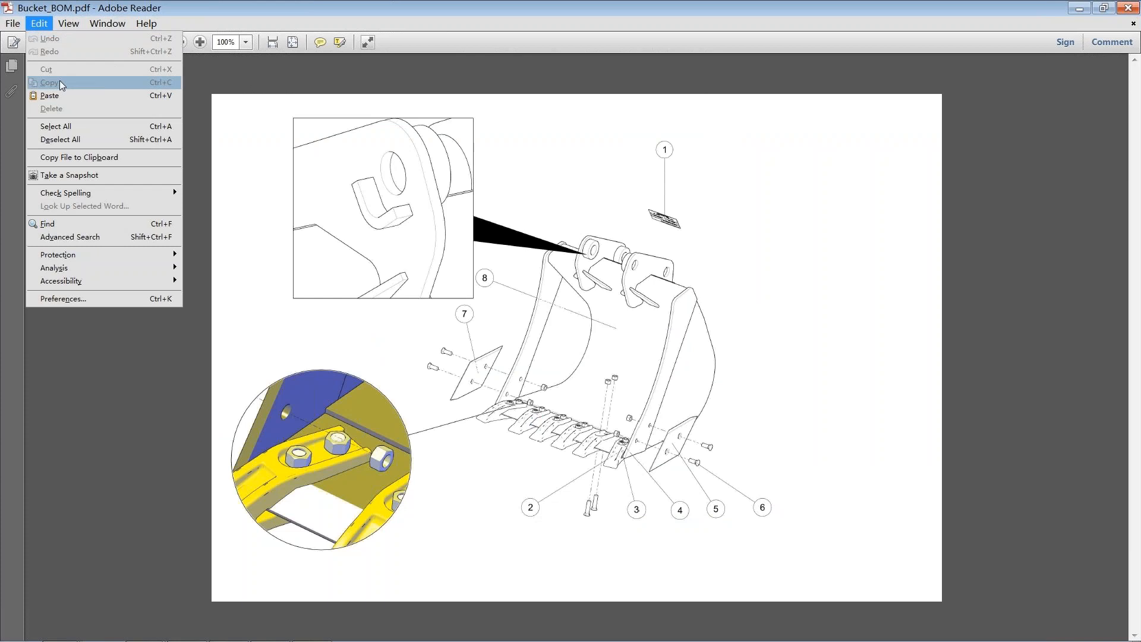
click(60, 99)
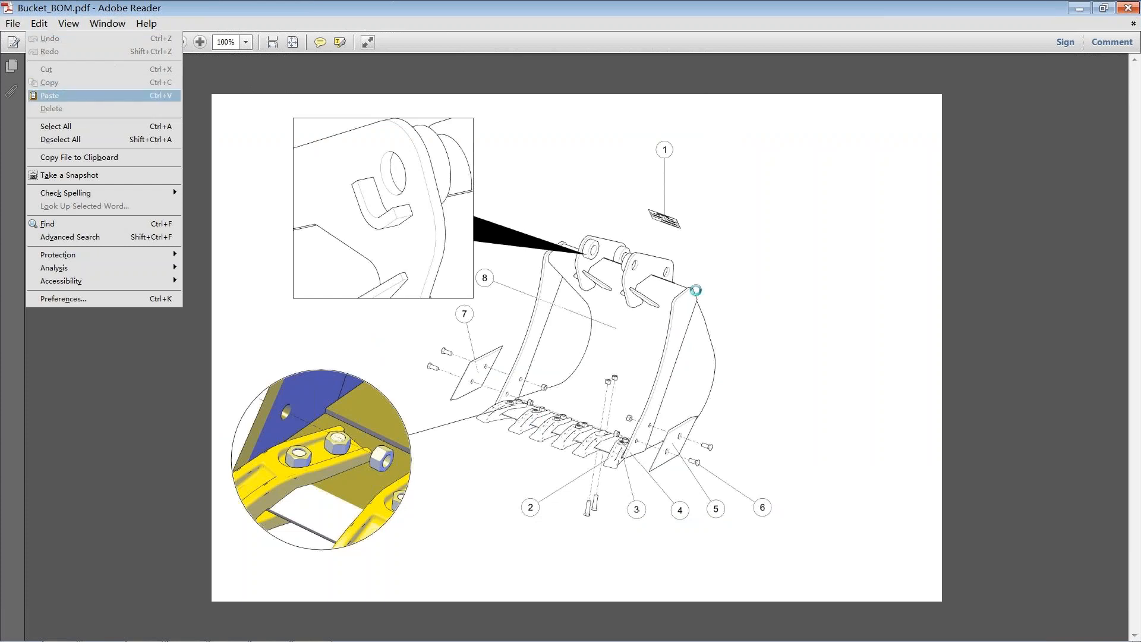
click(752, 315)
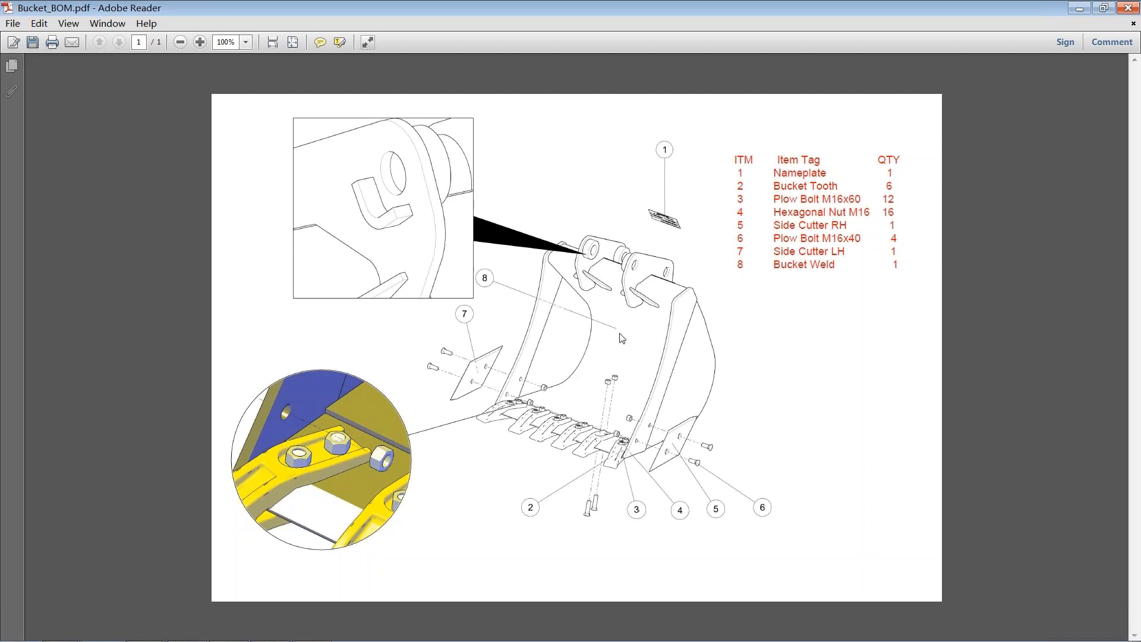
- Save the annotated PDF, switch to PTC Creo Illustrate and display the final "Step 5: Take off the bucket" of the Disassemble Bucket Process figure
key(ctrl+s)
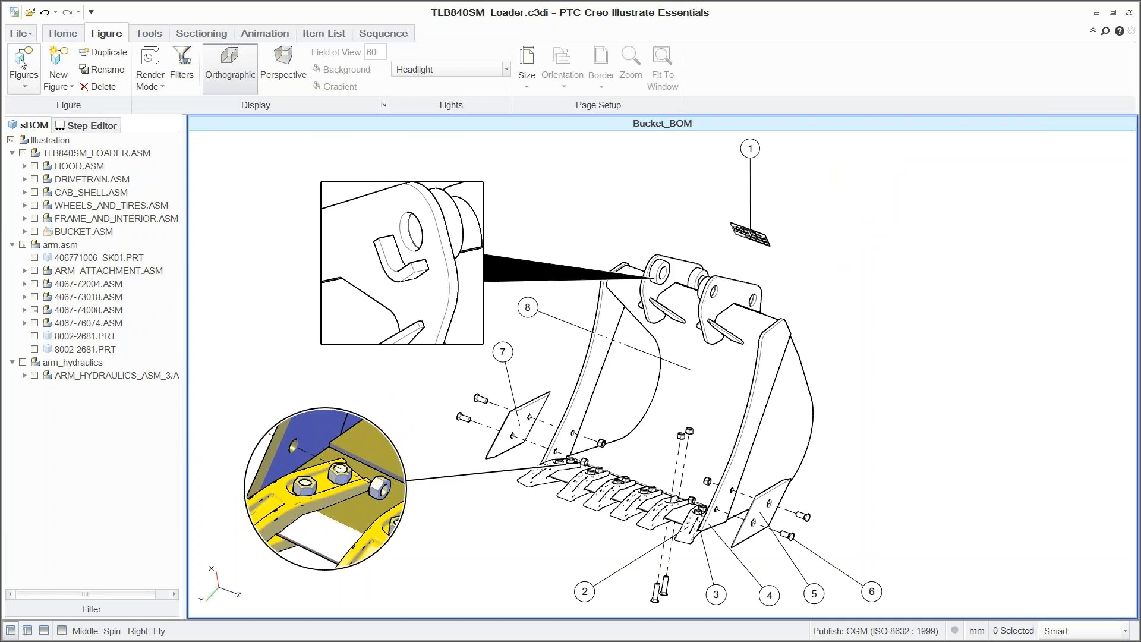
click(22, 63)
click(65, 295)
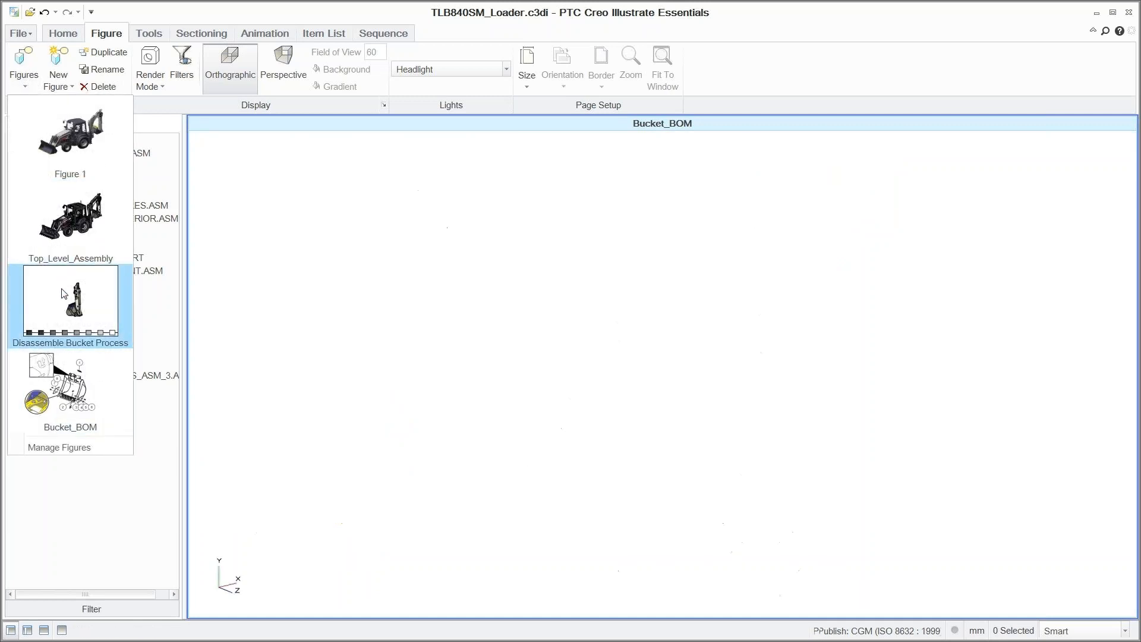
drag(175, 178, 160, 585)
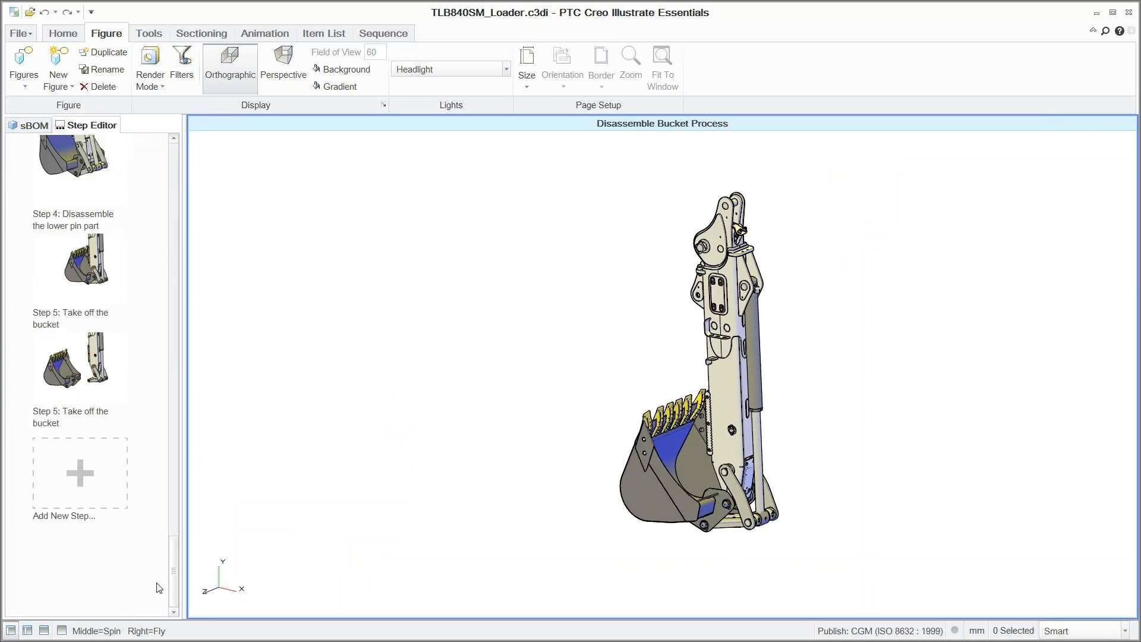
click(86, 358)
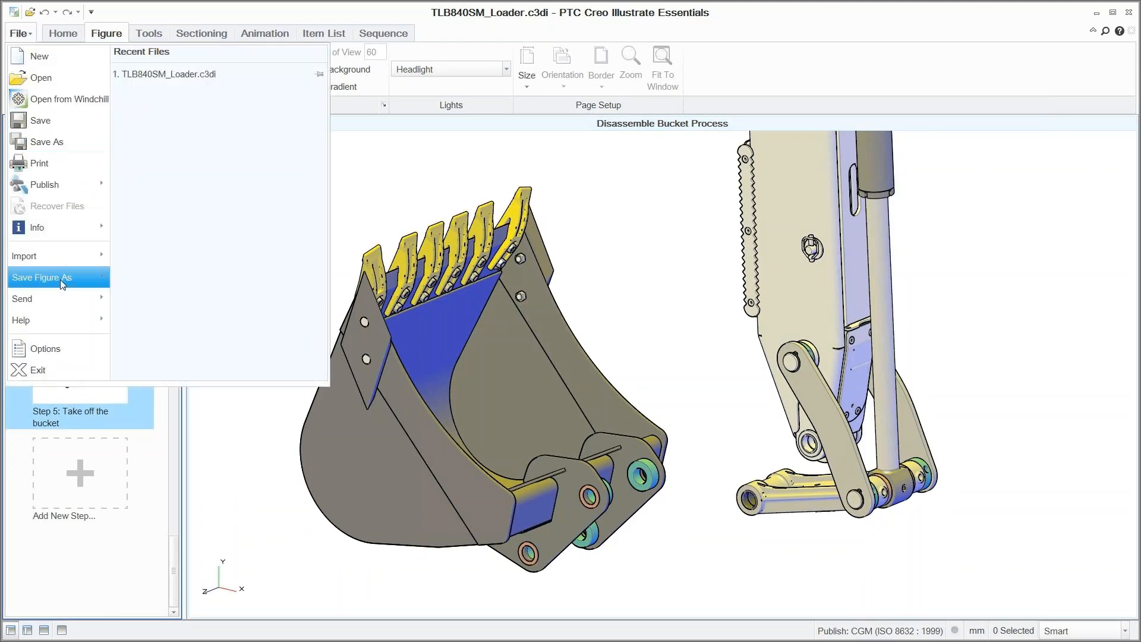
- Save the displayed figure step as a PNG image named Disassemble Bucket Process_Step5_02 in the Publish folder's Images subfolder
mouse_move(63, 284)
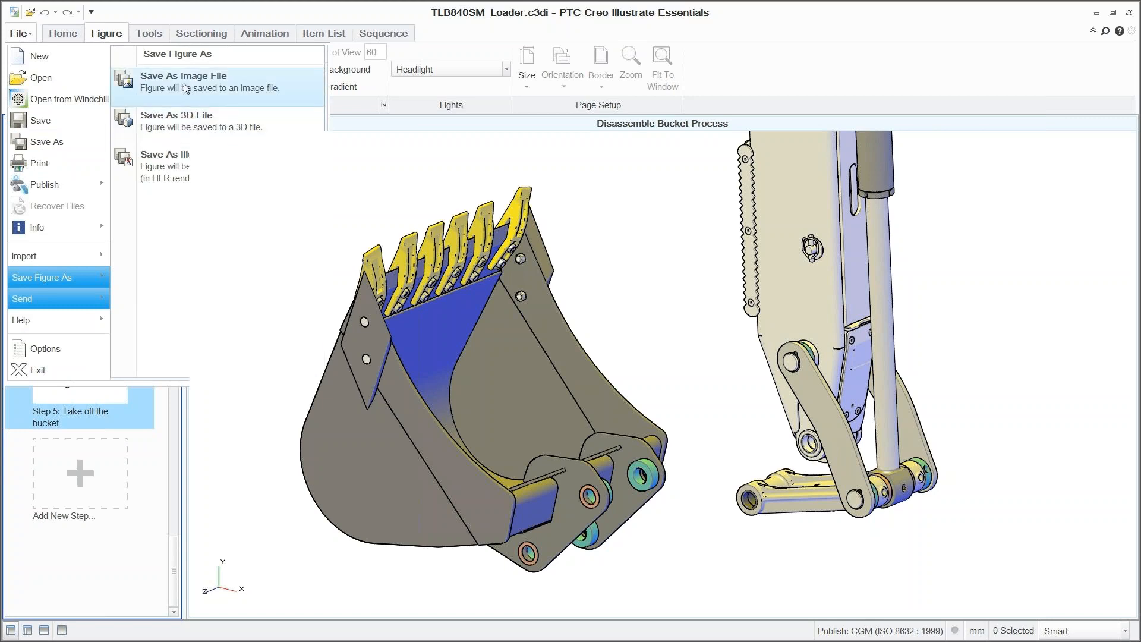
click(186, 89)
double_click(472, 220)
click(786, 454)
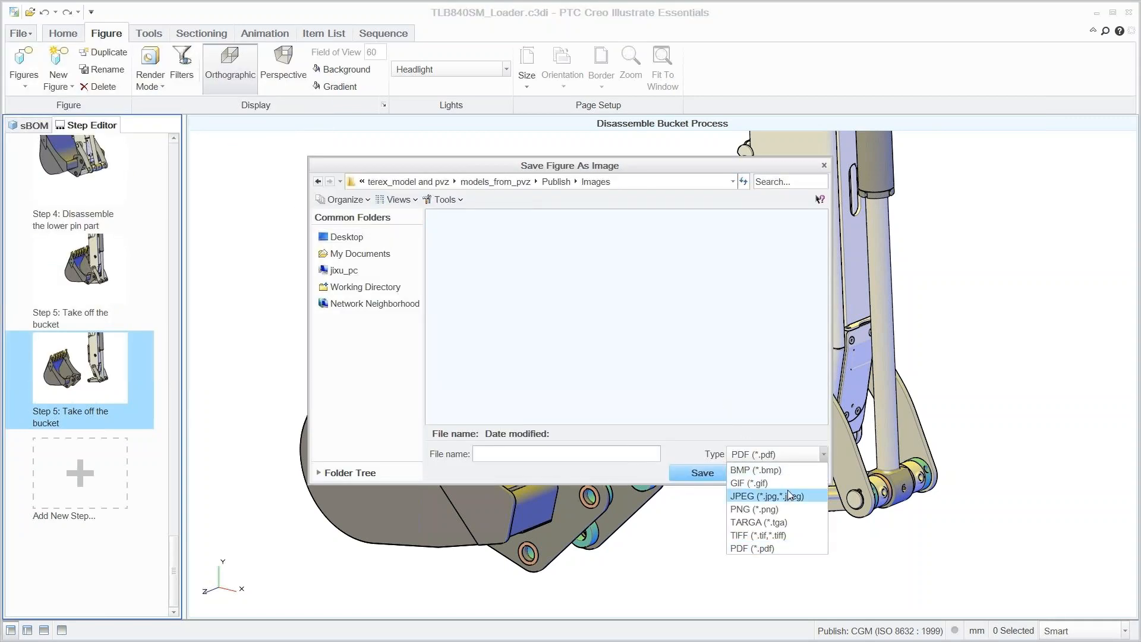
click(753, 509)
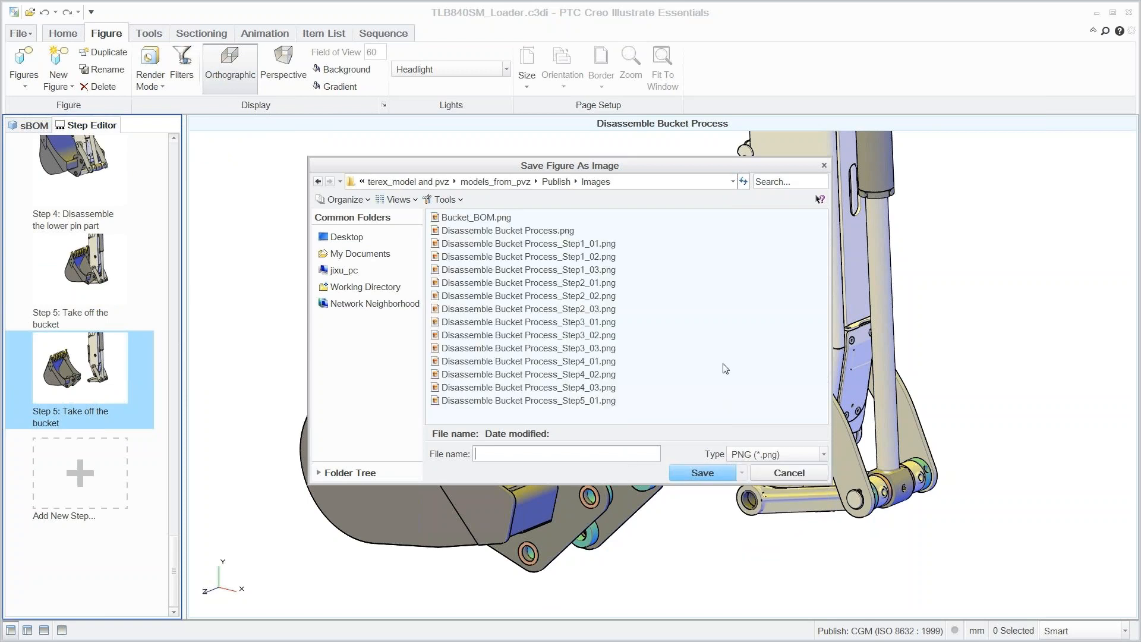
text(Disassemble Bucket Process_Step5_02)
click(703, 473)
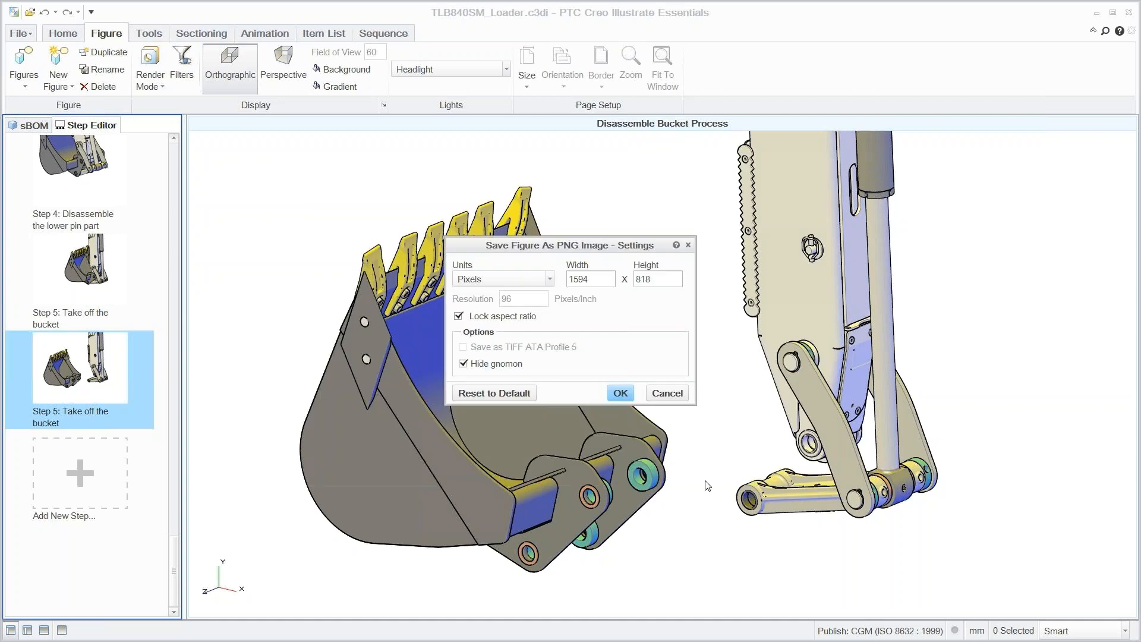
click(620, 391)
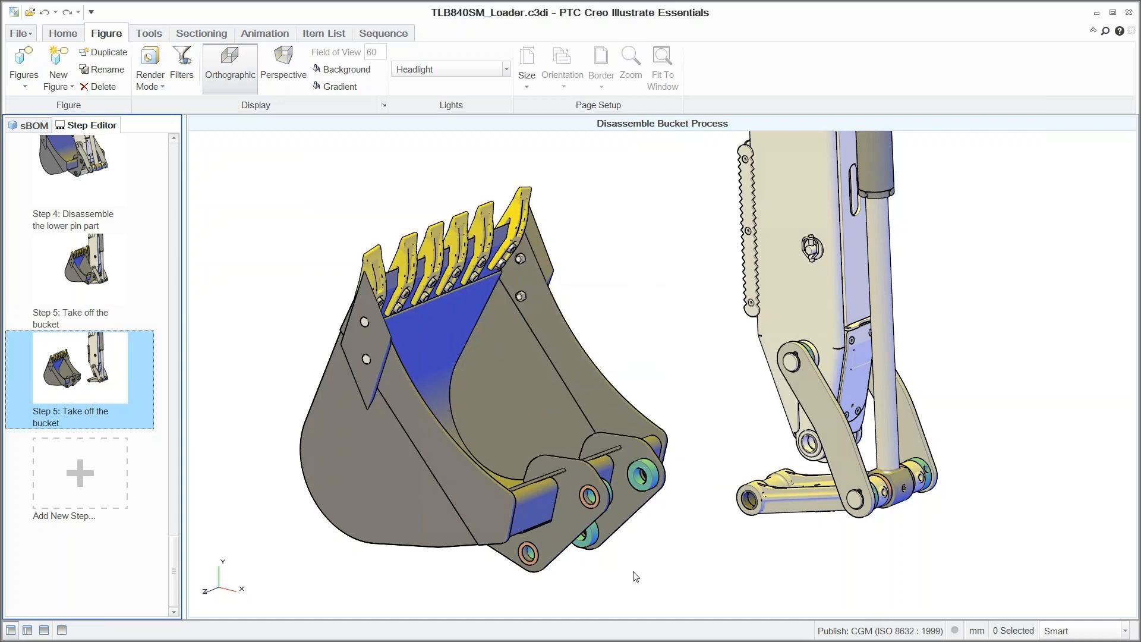
- Switch to Backhoe Repair Manual.docx in Microsoft Word and place the text cursor on the empty line below "12.5. Remove Bucket"
key(alt+Tab)
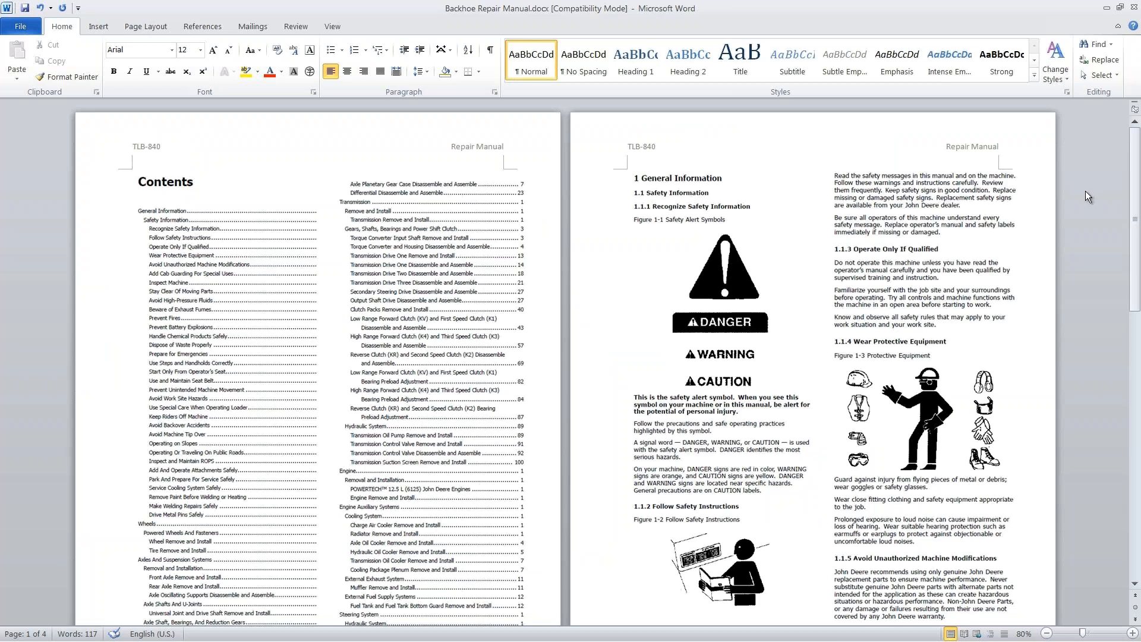
scroll(1086, 191, down, 5)
scroll(1083, 192, down, 7)
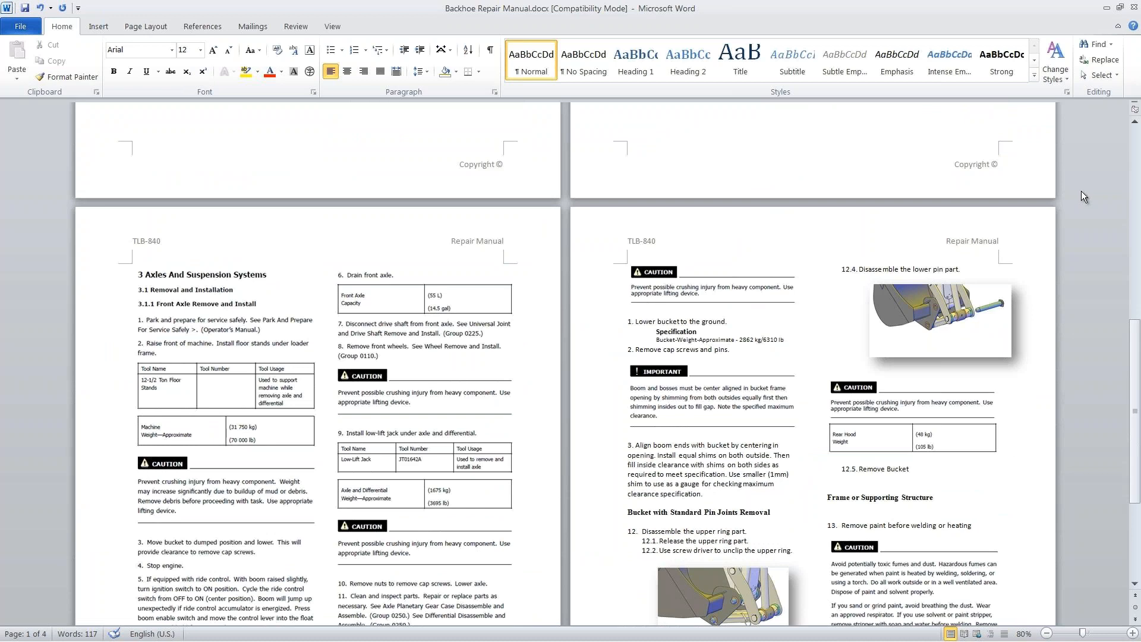
scroll(1080, 191, down, 4)
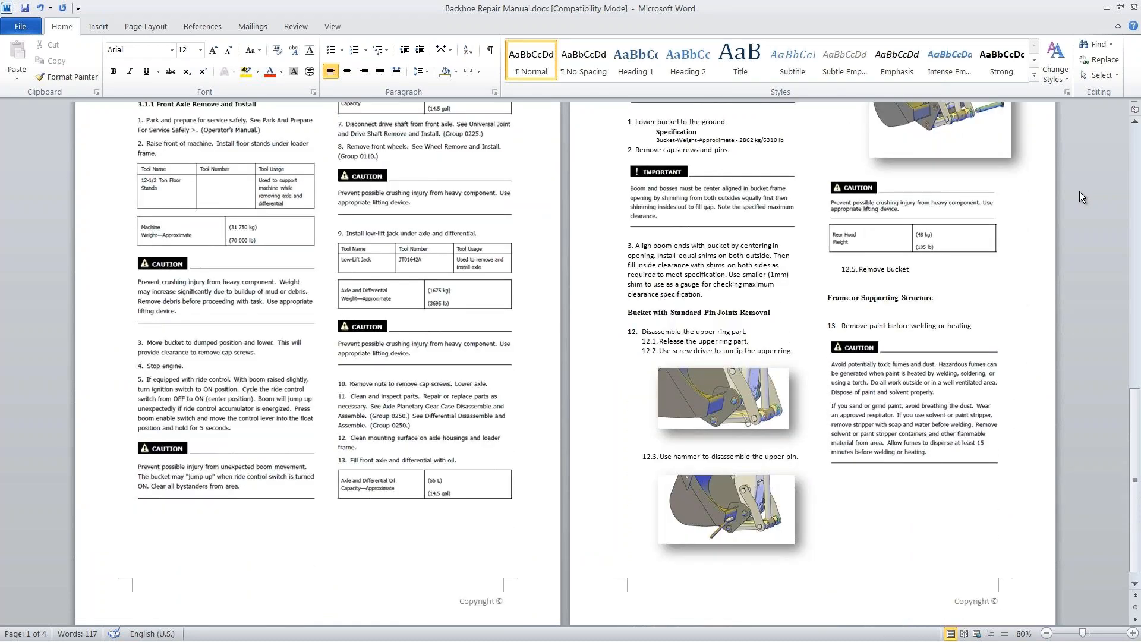
scroll(1079, 192, down, 1)
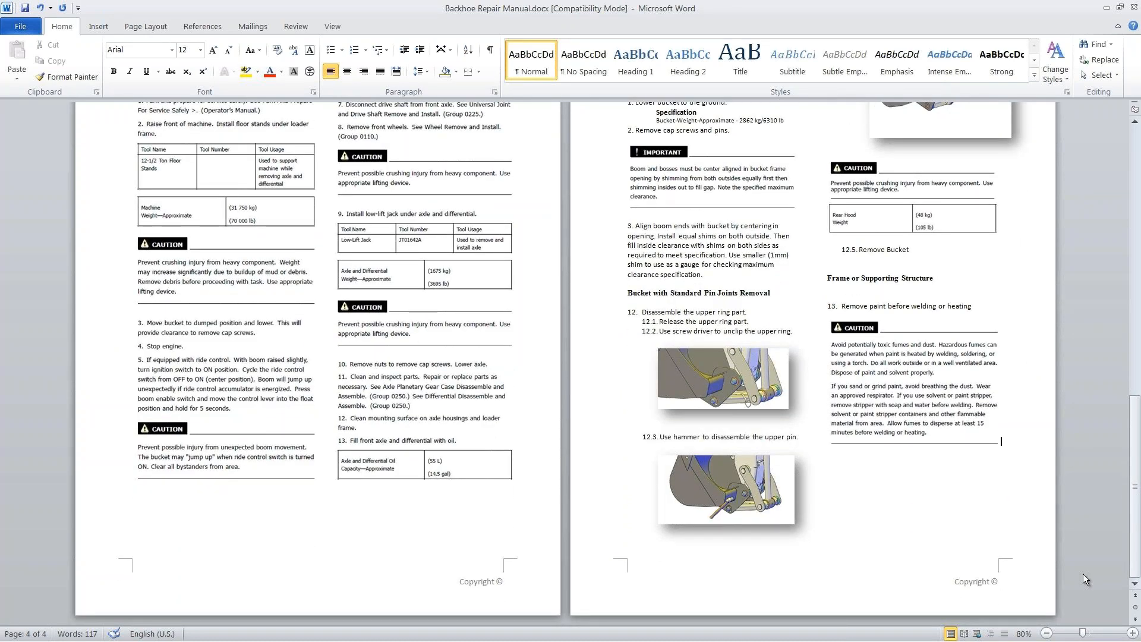
click(1132, 634)
click(1132, 634)
click(1132, 634)
click(1132, 634)
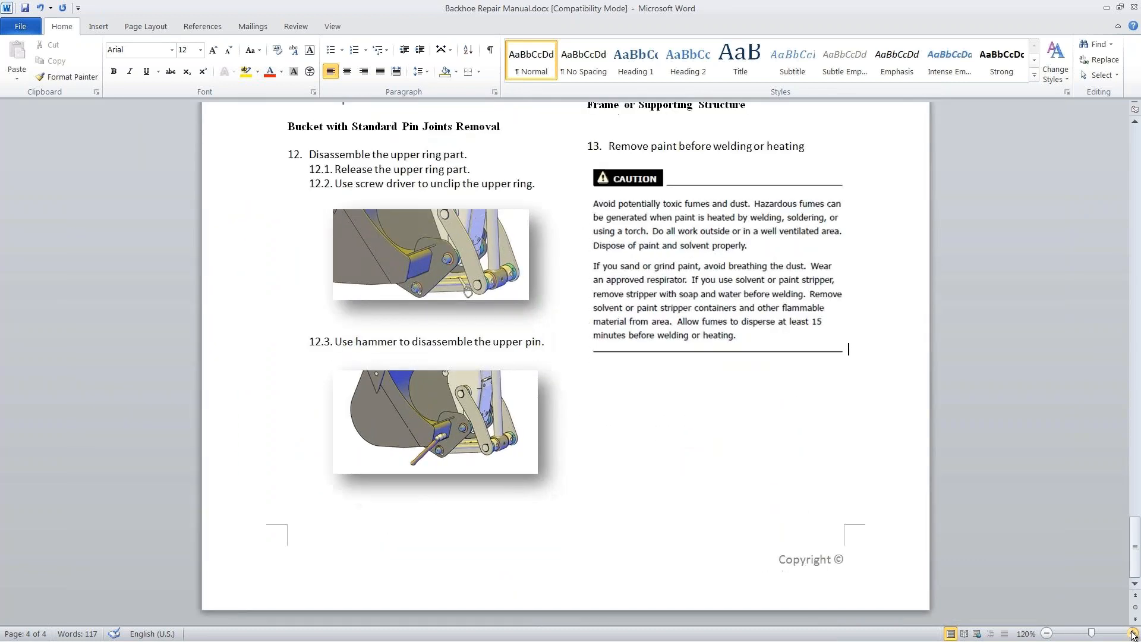
click(1133, 633)
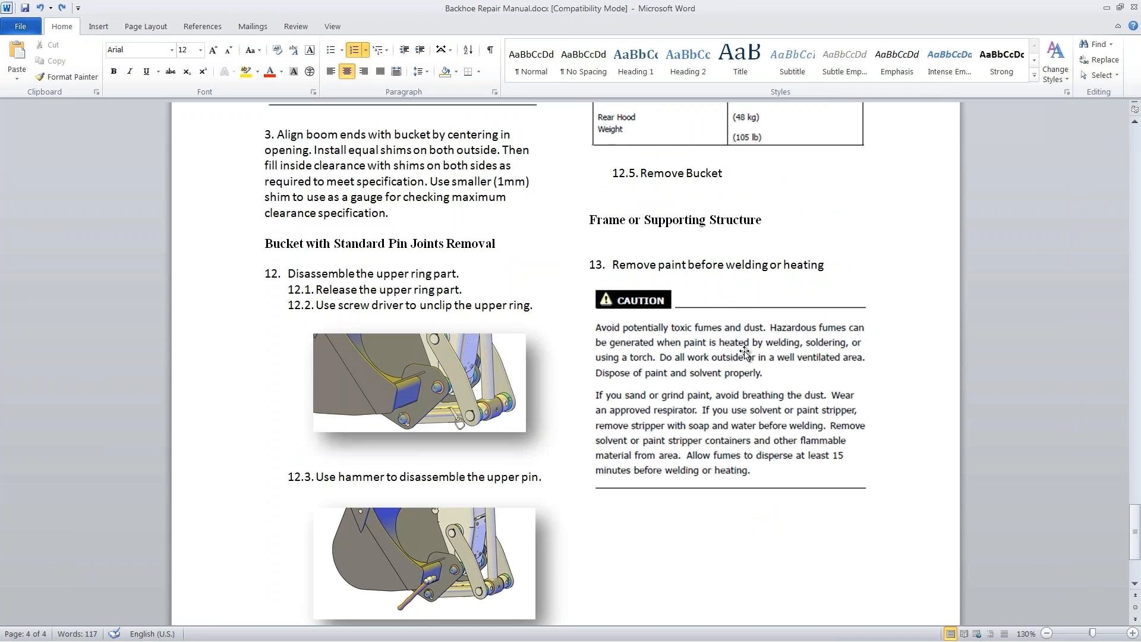
click(655, 186)
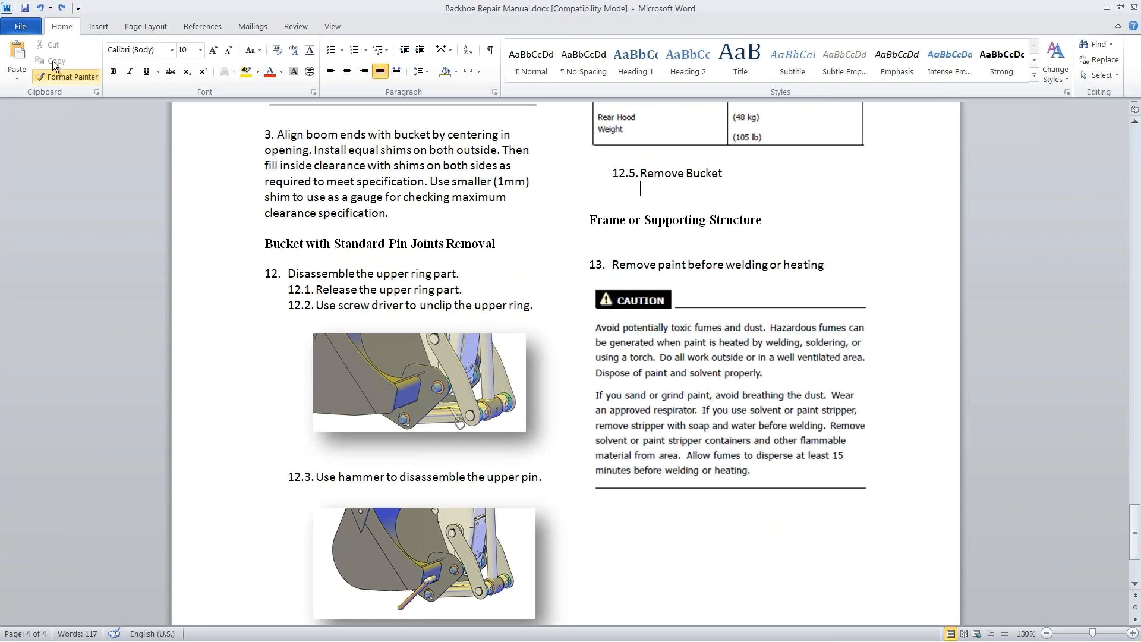
- Insert Disassemble Bucket Process_Step5_02.png from D:\009_demo_dev\AE_Virtual\012_Illustrate\Terex_model and pvz\models_from_pvz\Publish\Images below 12.5 as a picture linked to its file
click(99, 30)
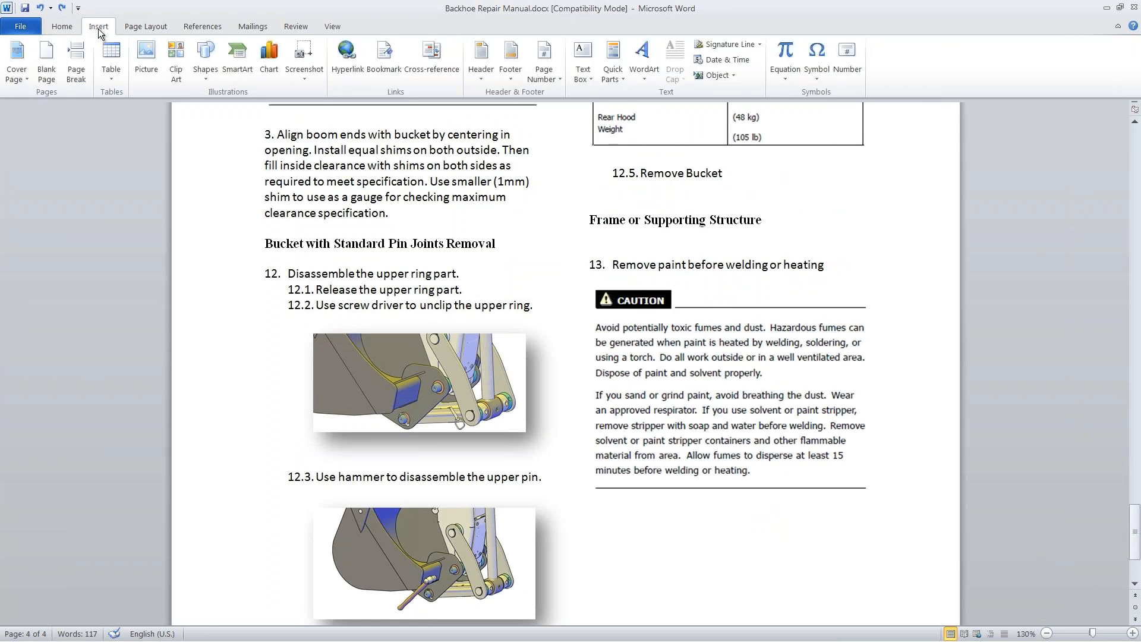
click(148, 62)
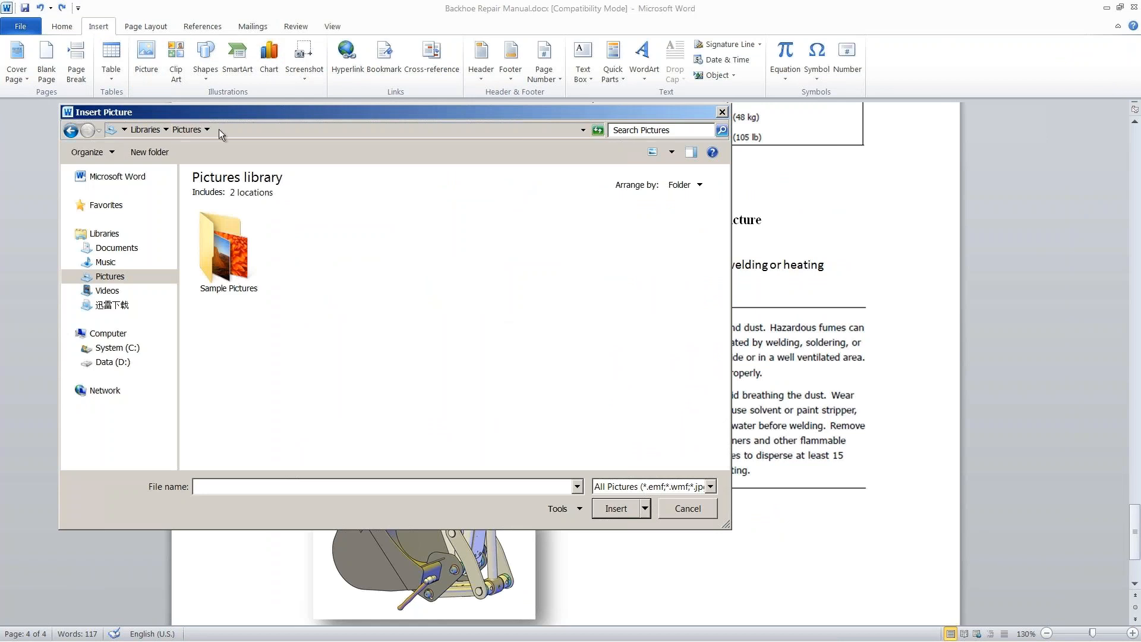
click(221, 131)
key(BackSpace)
text(D:\009_demo_dev\AE_Virtual\012_Illustrate\Terex_model and pvz\models_from_pvz\Publish\Images)
key(Return)
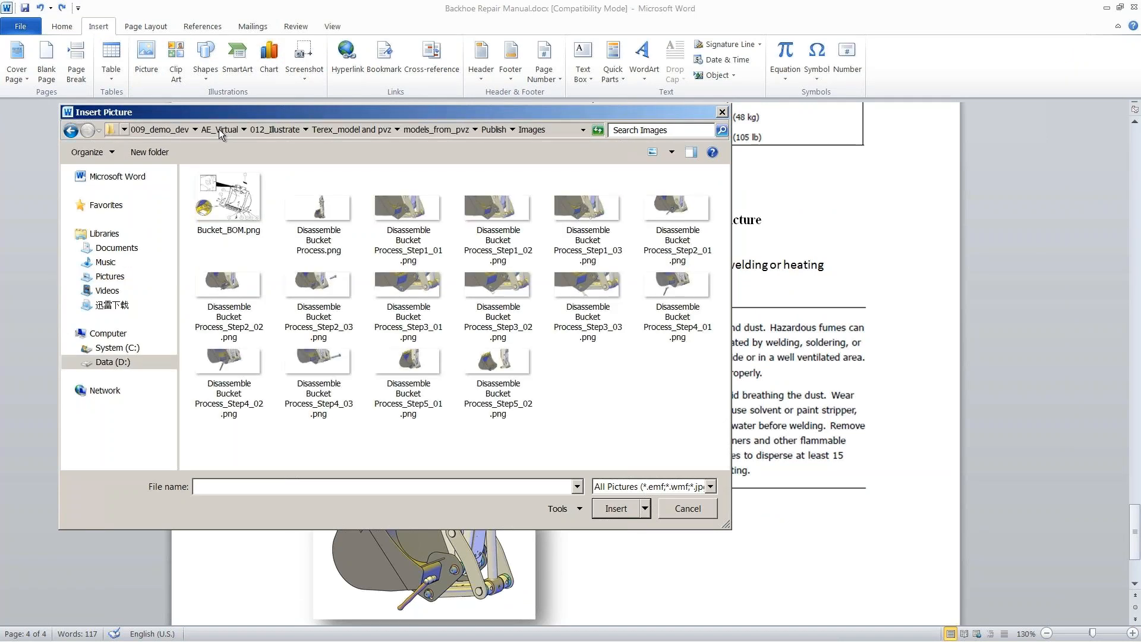
click(499, 375)
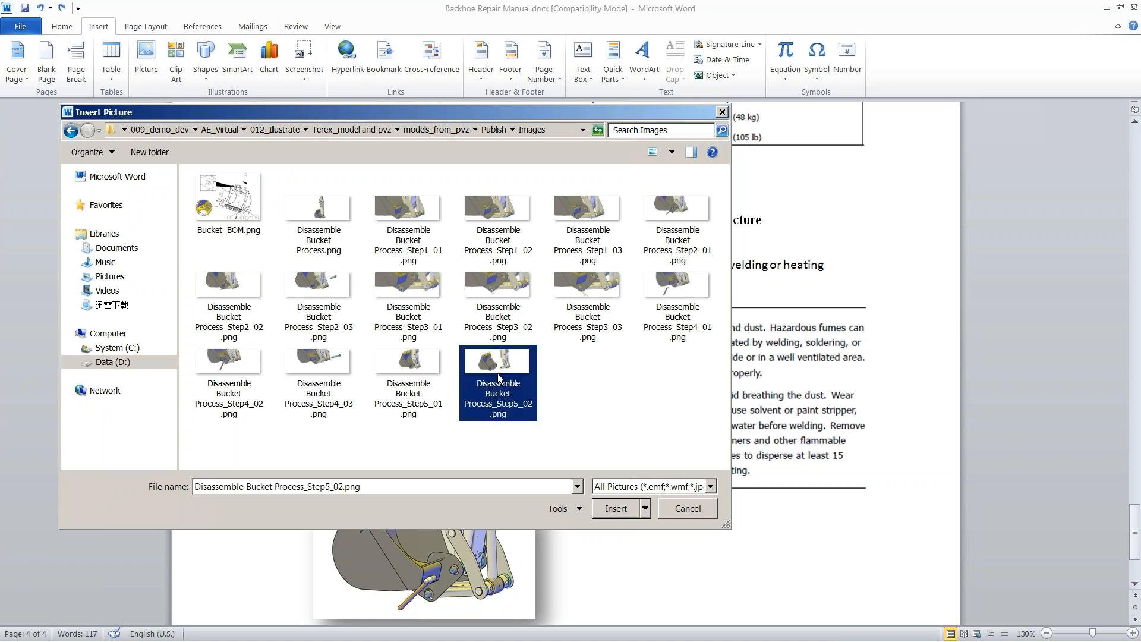
click(644, 508)
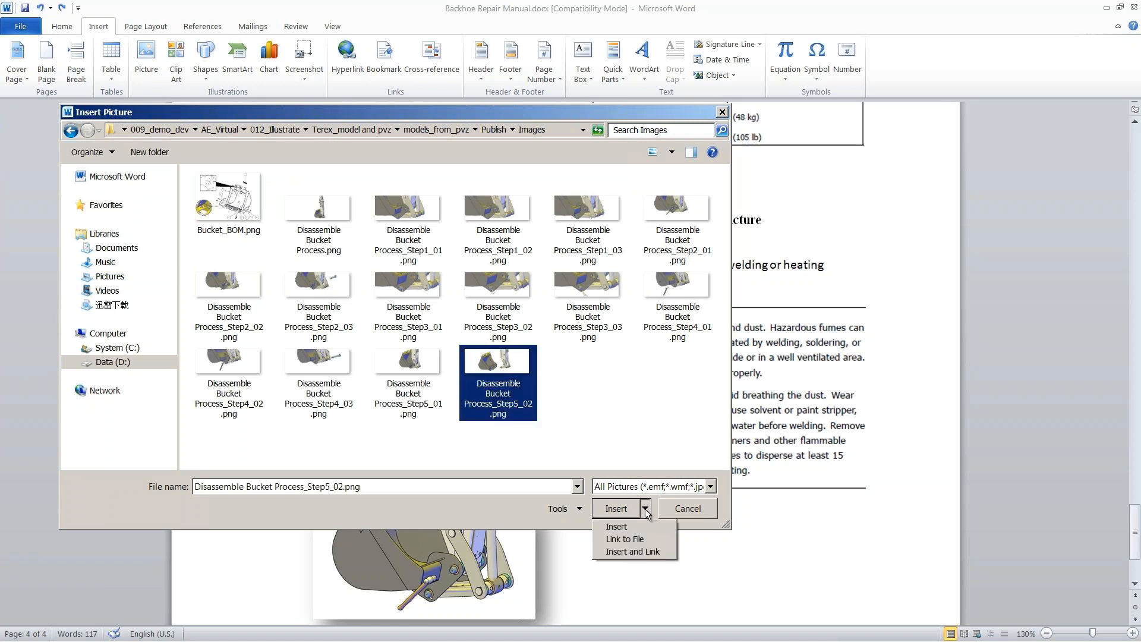
click(638, 540)
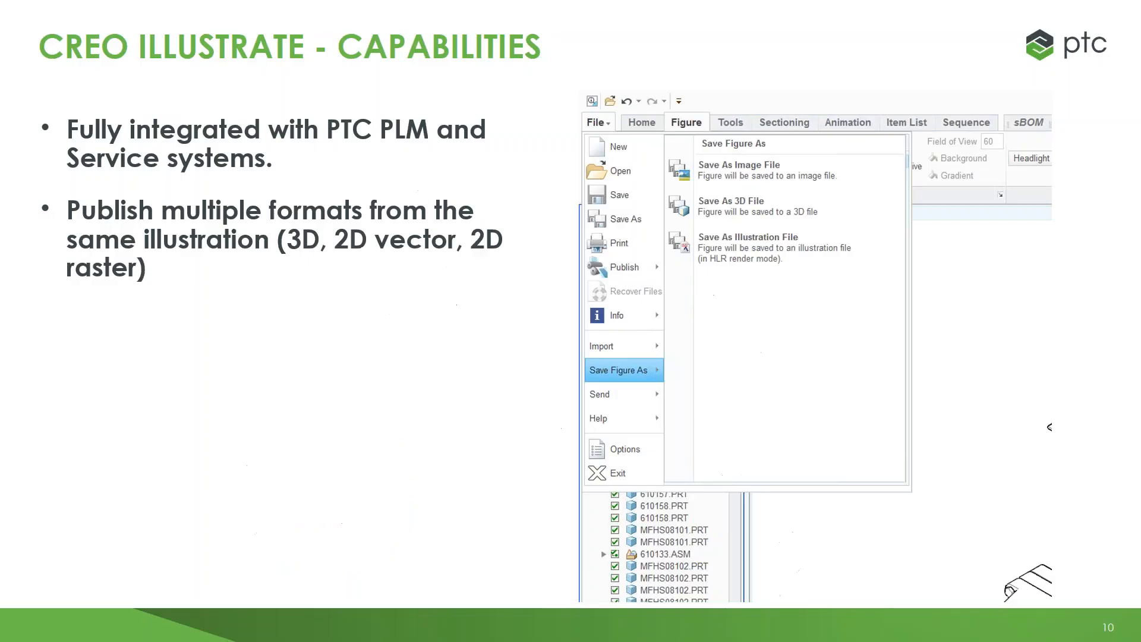
click(457, 302)
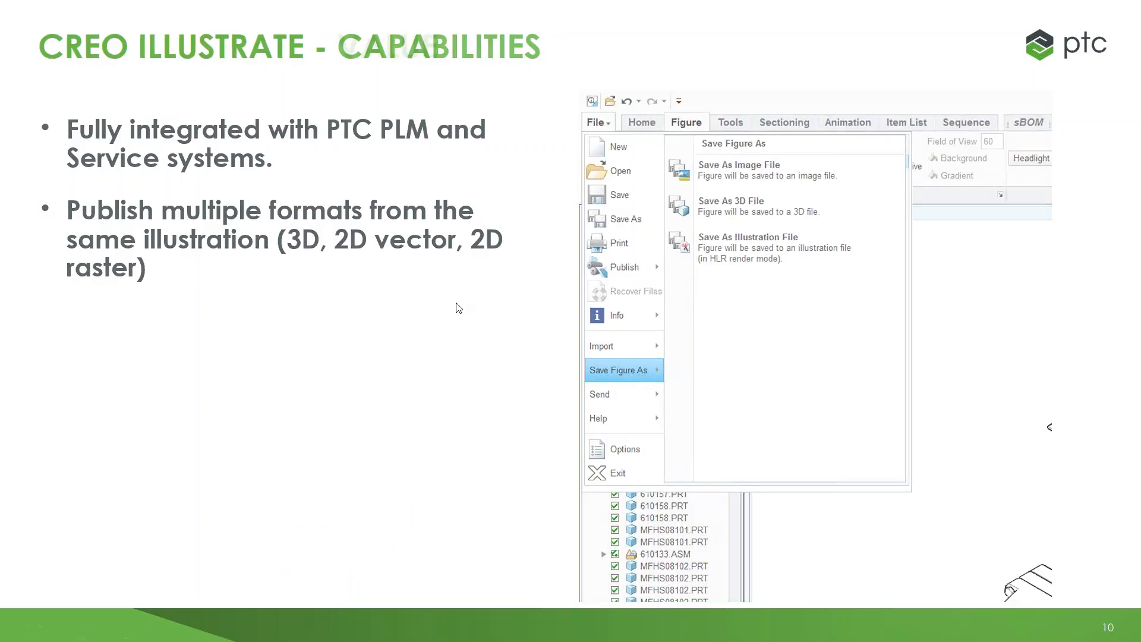